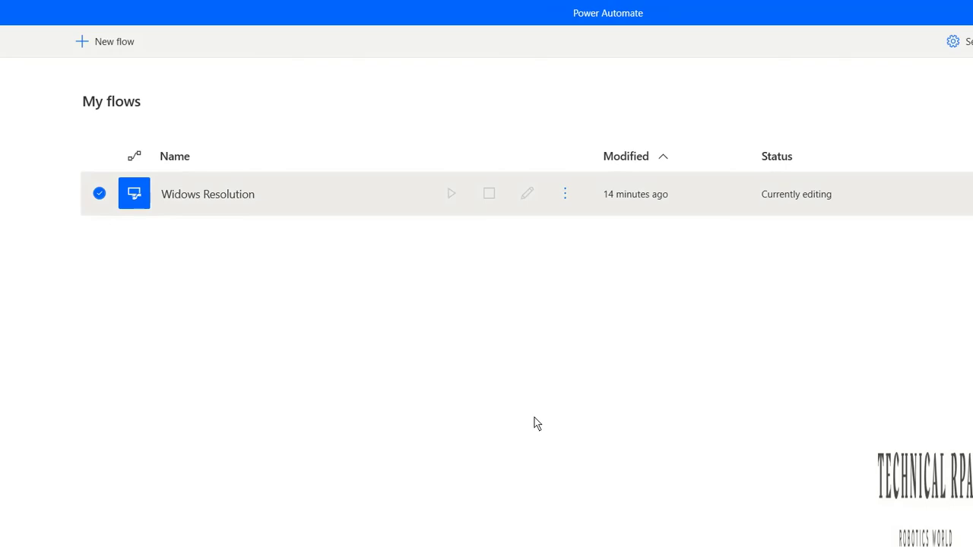
pyautogui.moveTo(520, 539)
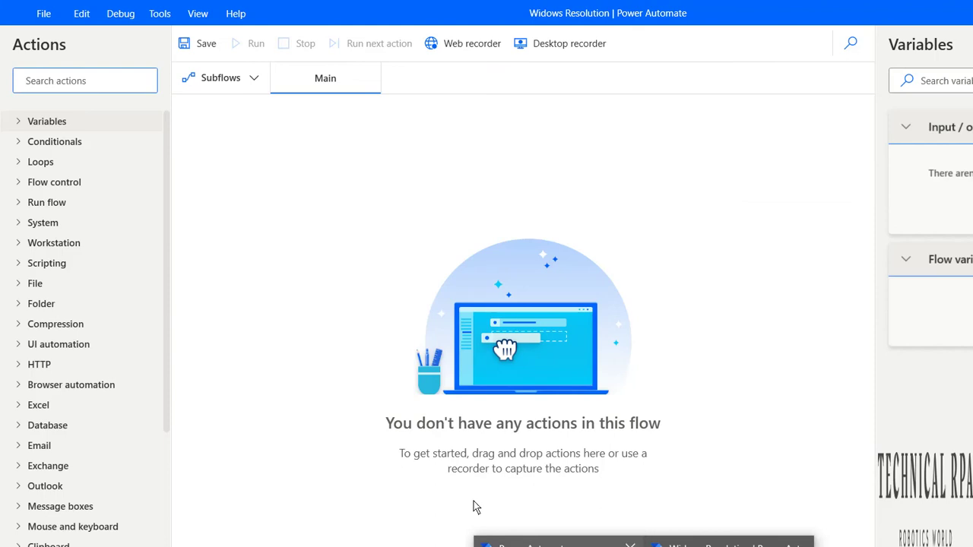
pyautogui.hotkey('alt', 'Tab')
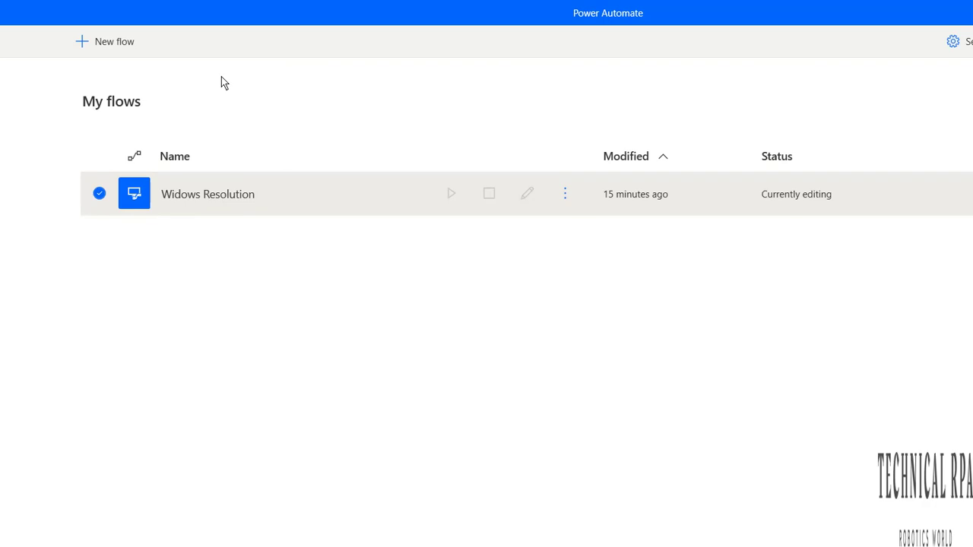
pyautogui.click(101, 41)
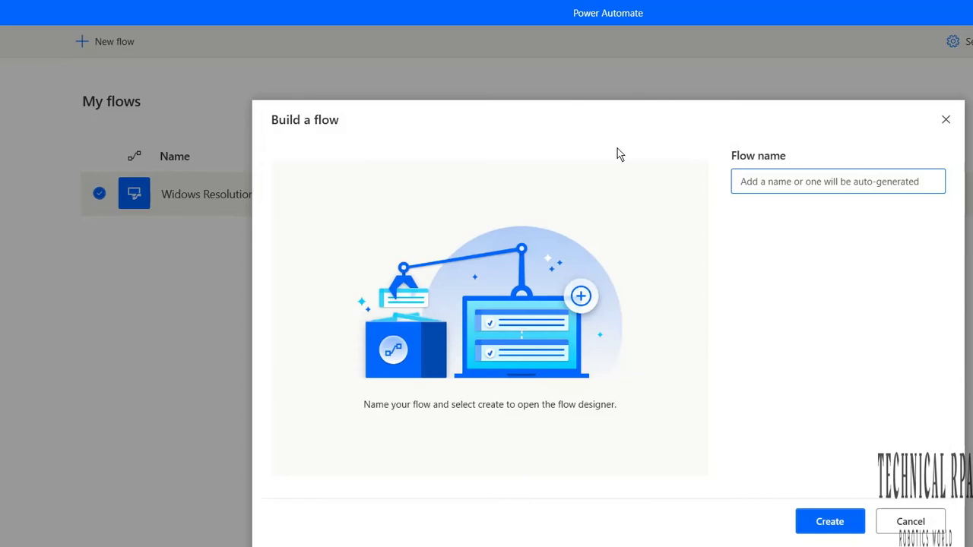
pyautogui.click(765, 99)
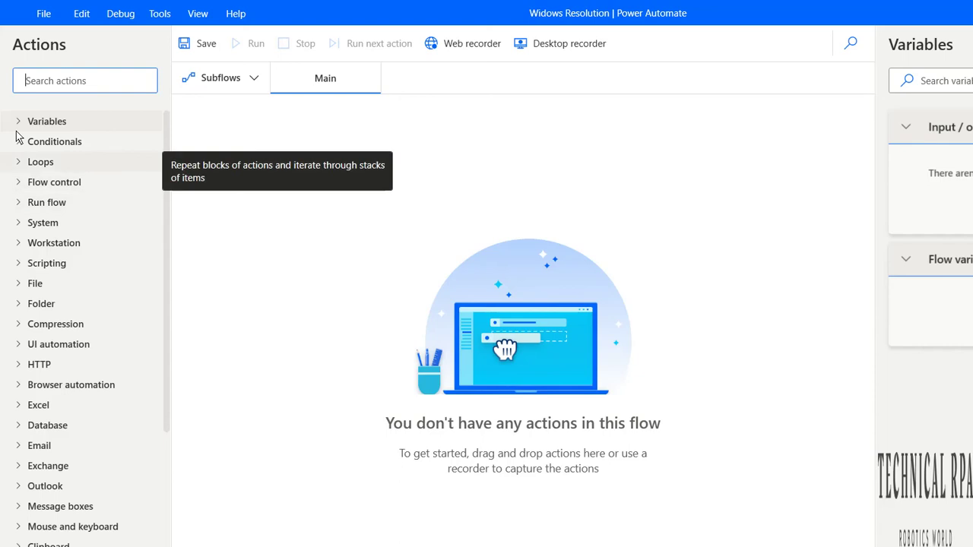
pyautogui.click(18, 161)
pyautogui.press('Left')
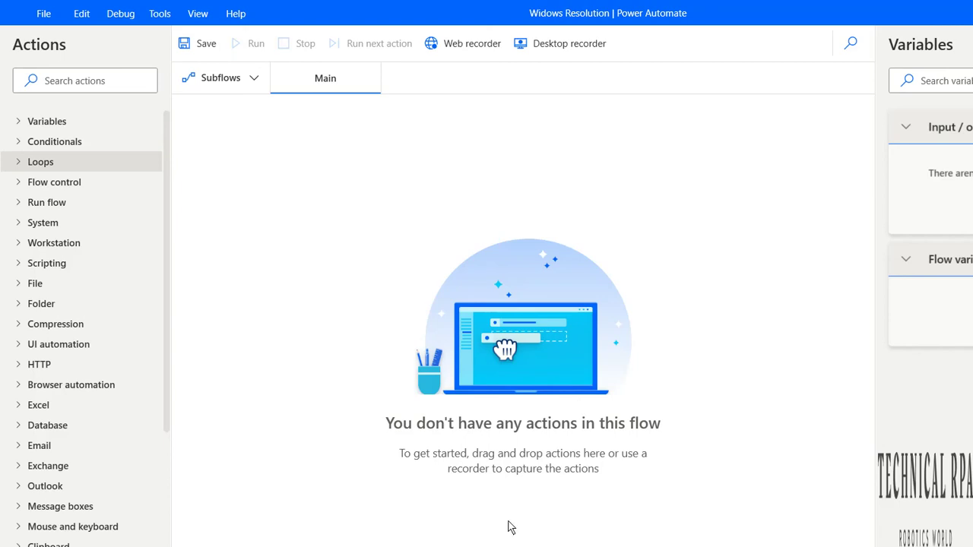
pyautogui.moveTo(510, 532)
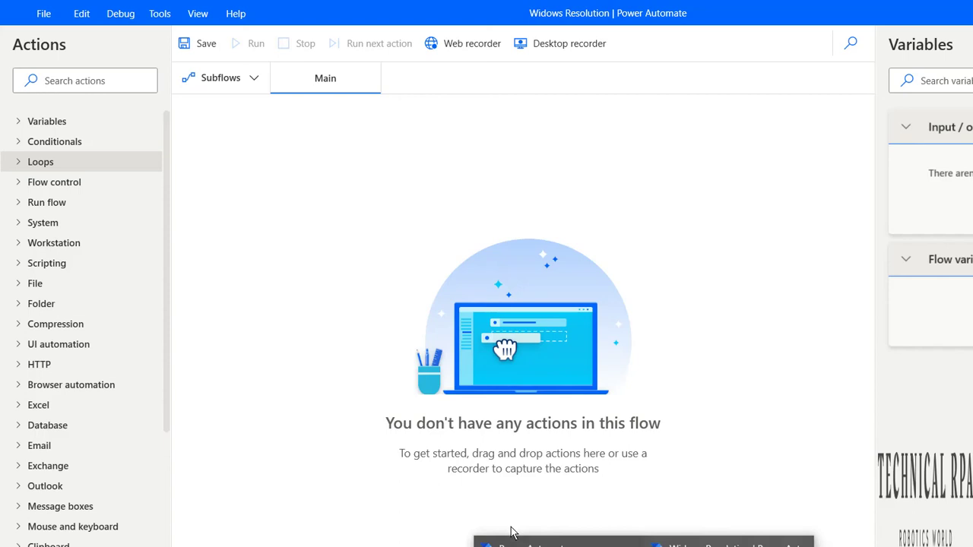
pyautogui.click(532, 545)
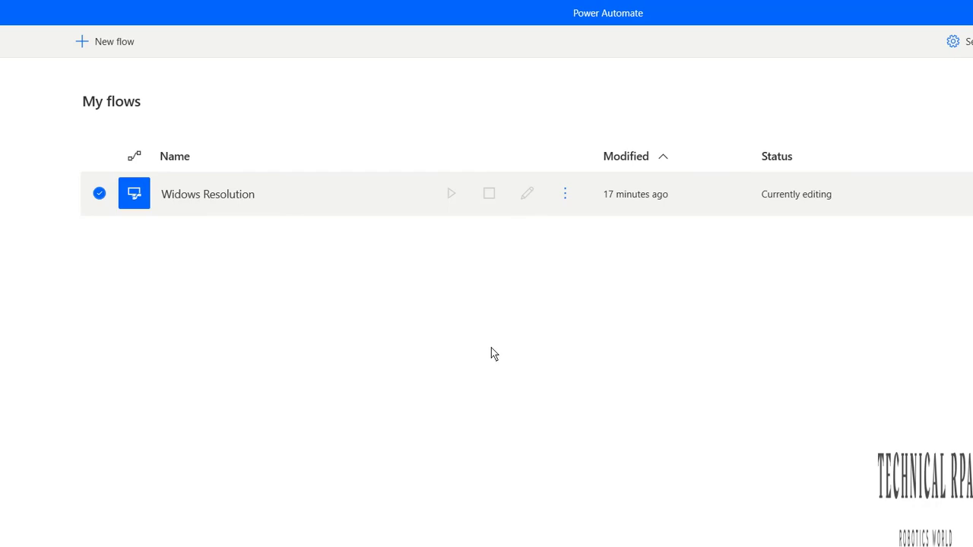
pyautogui.moveTo(522, 542)
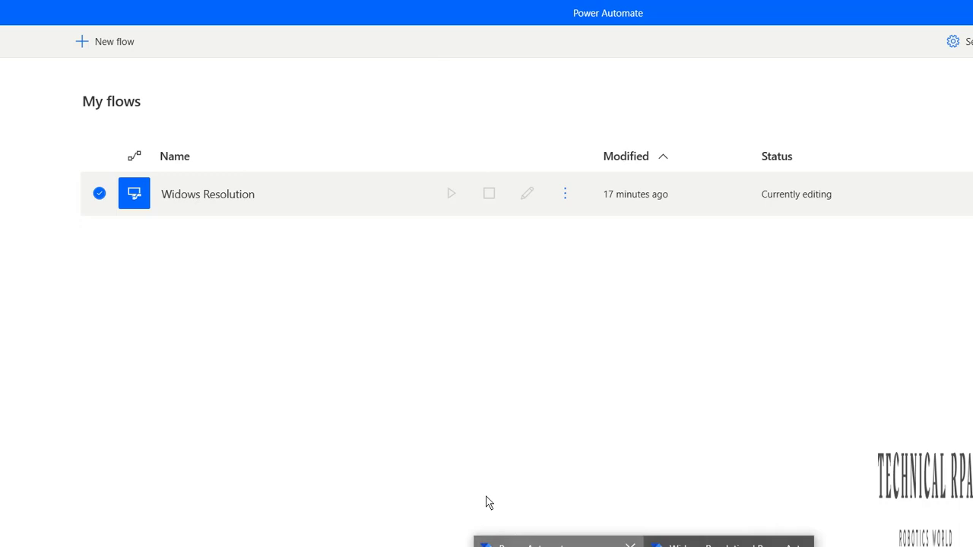
# - Create a new flow named "Test process"
pyautogui.click(97, 41)
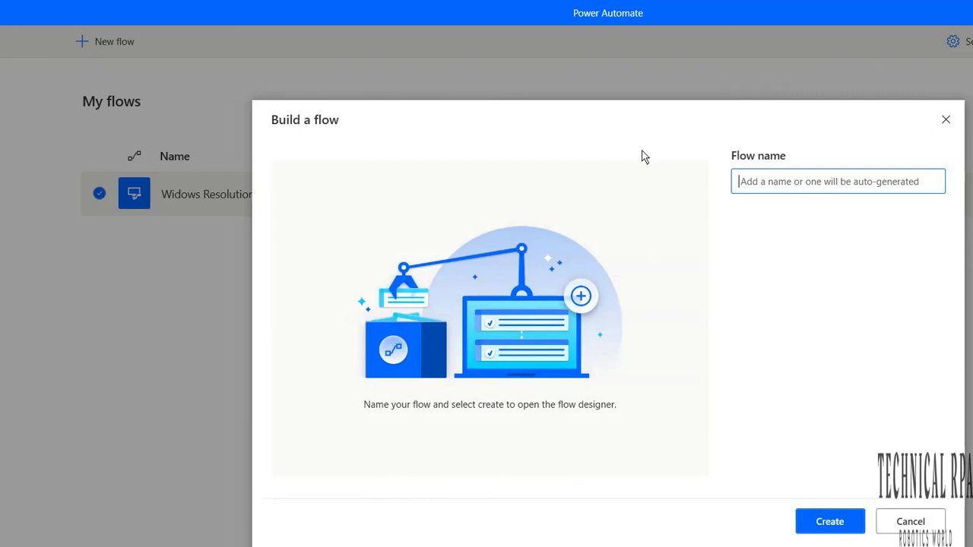
pyautogui.write('T')
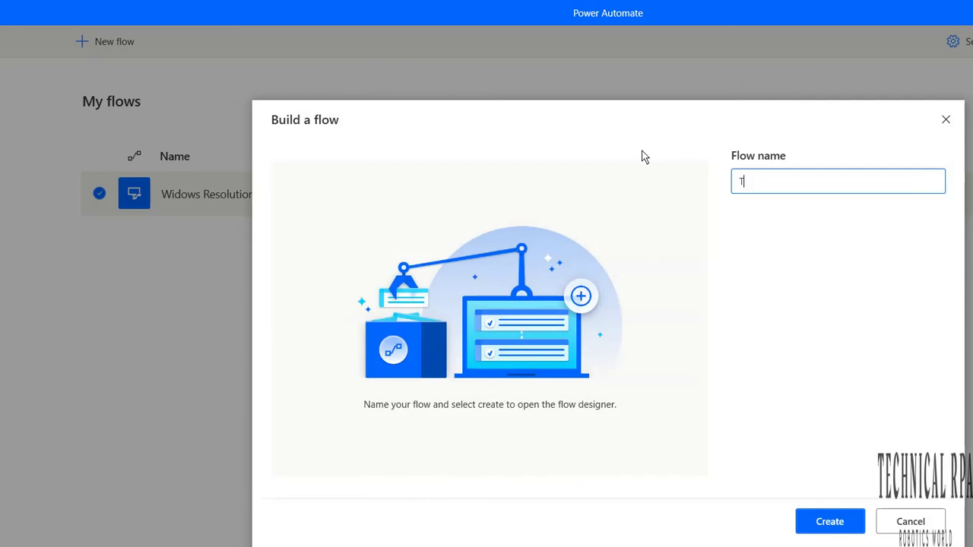
pyautogui.write('est')
pyautogui.write(' Flow')
pyautogui.press('BackSpace')
pyautogui.press('BackSpace')
pyautogui.press('BackSpace')
pyautogui.press('BackSpace')
pyautogui.press('BackSpace')
pyautogui.write('process')
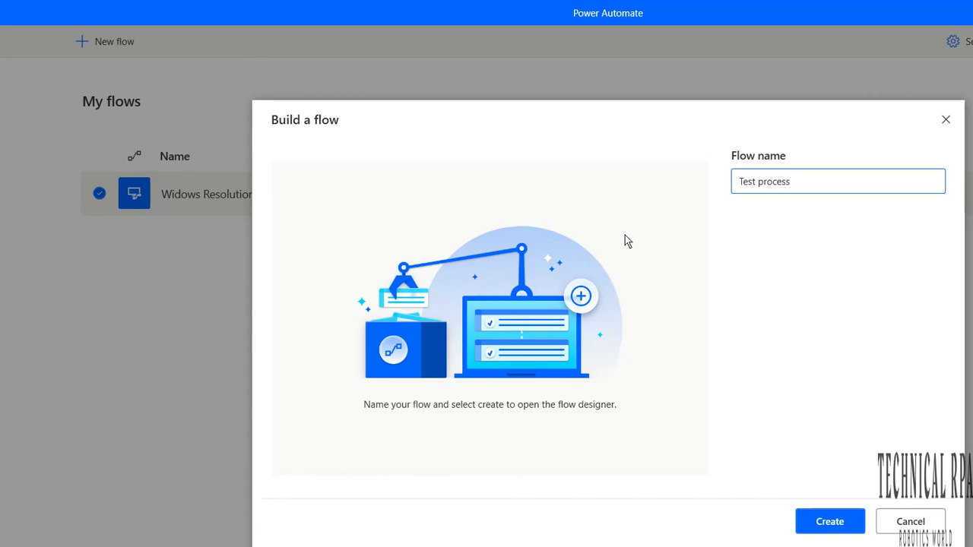
pyautogui.press('Return')
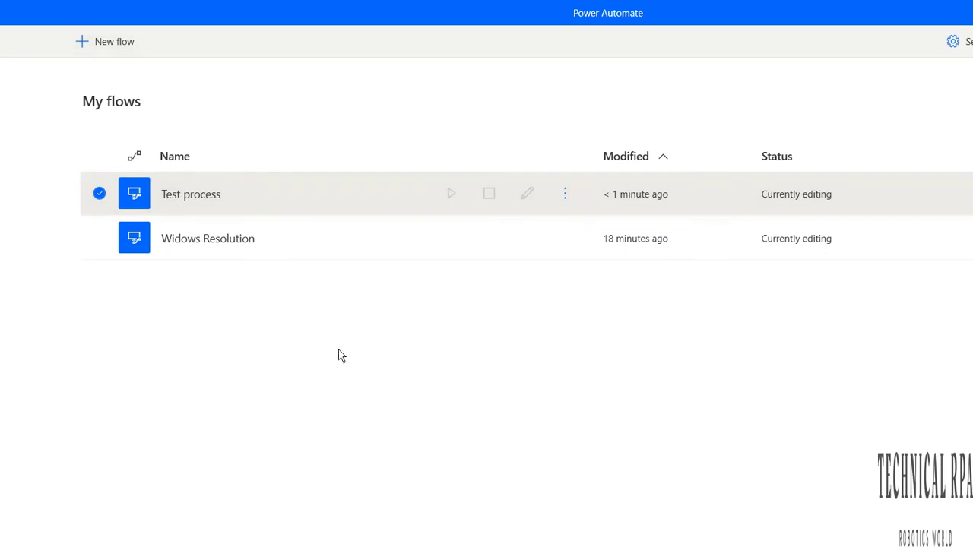
# - Switch to the Widows Resolution flow's designer and try adding a Get Windows environment variable action from the System group
pyautogui.press('Down')
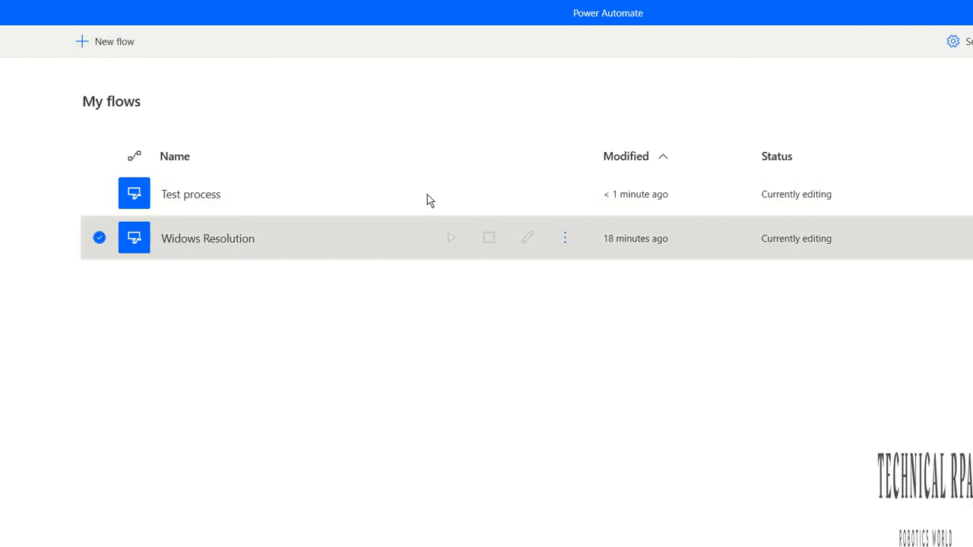
pyautogui.moveTo(514, 541)
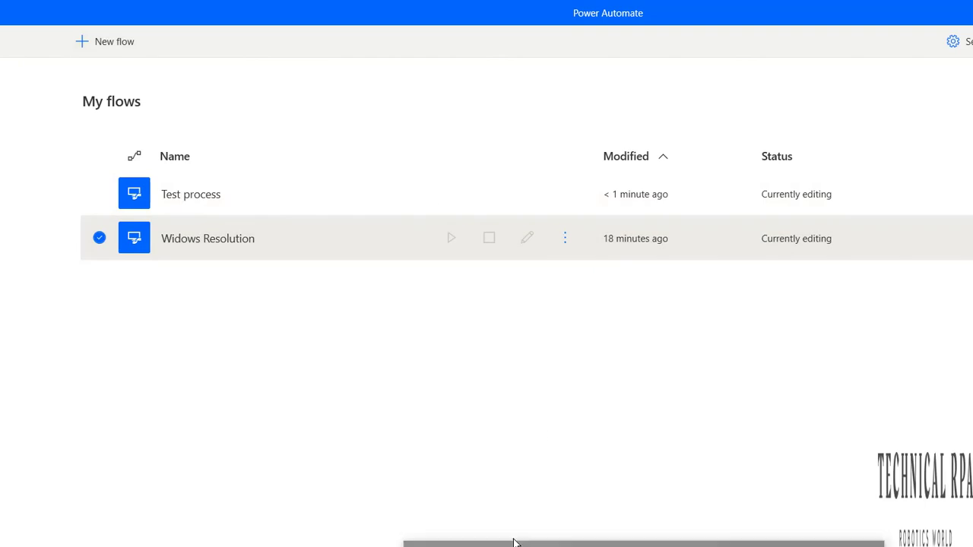
pyautogui.click(608, 544)
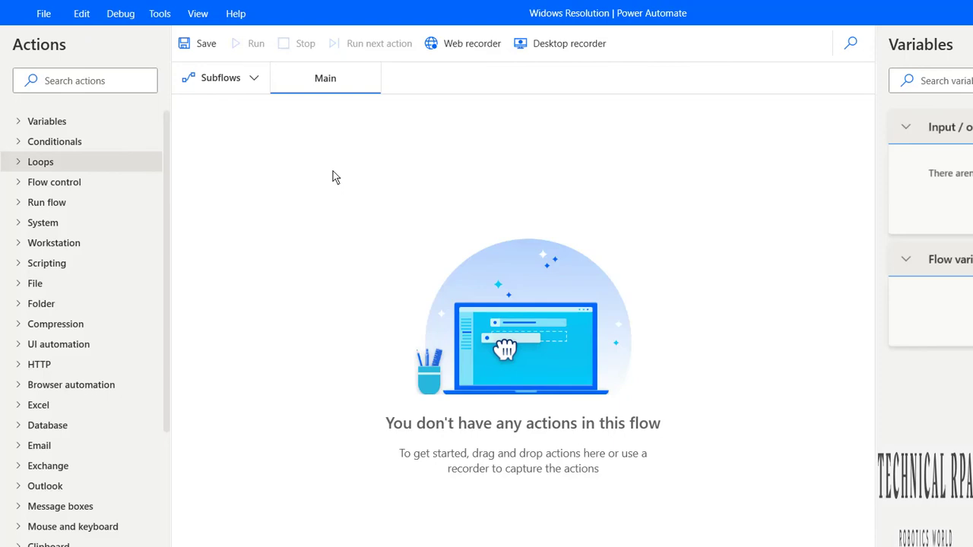
pyautogui.click(65, 224)
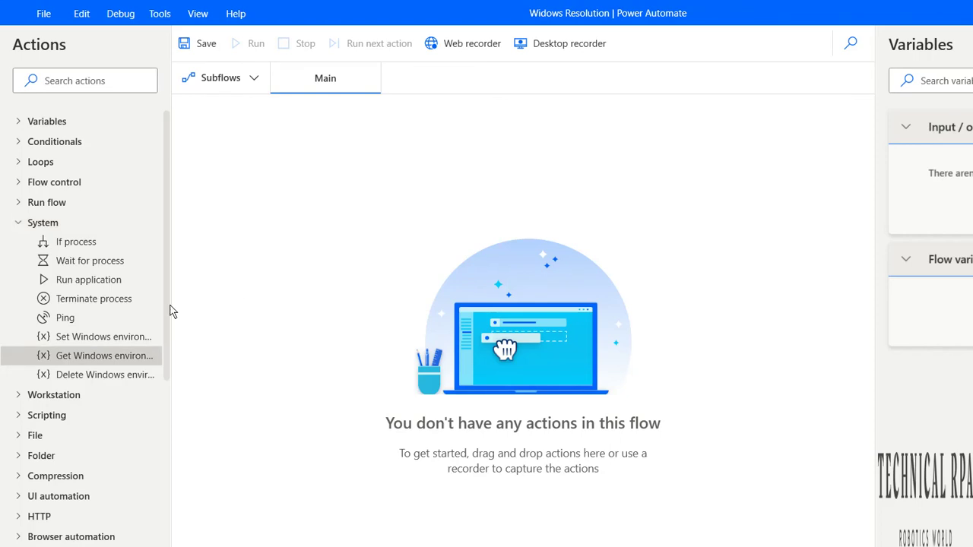
pyautogui.moveTo(104, 356); pyautogui.dragTo(340, 234)
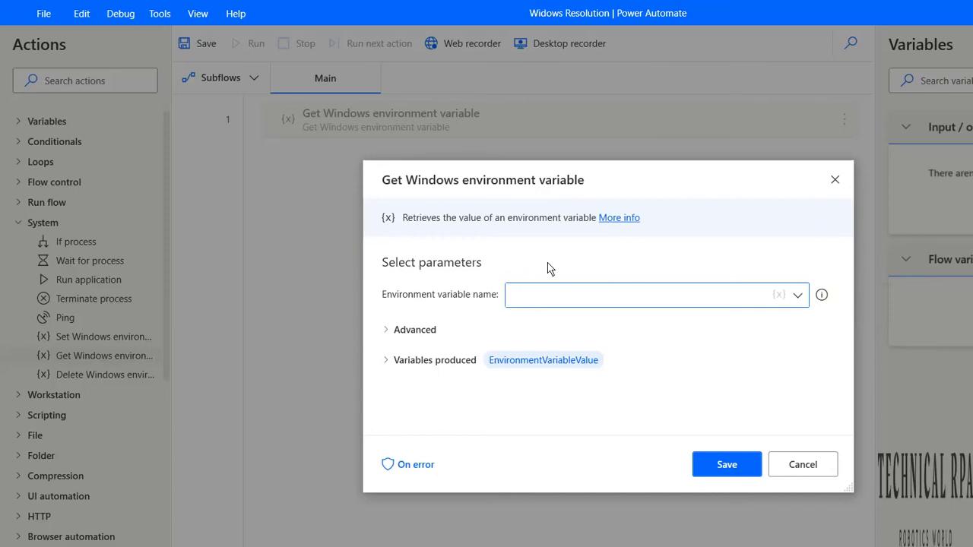
pyautogui.click(835, 180)
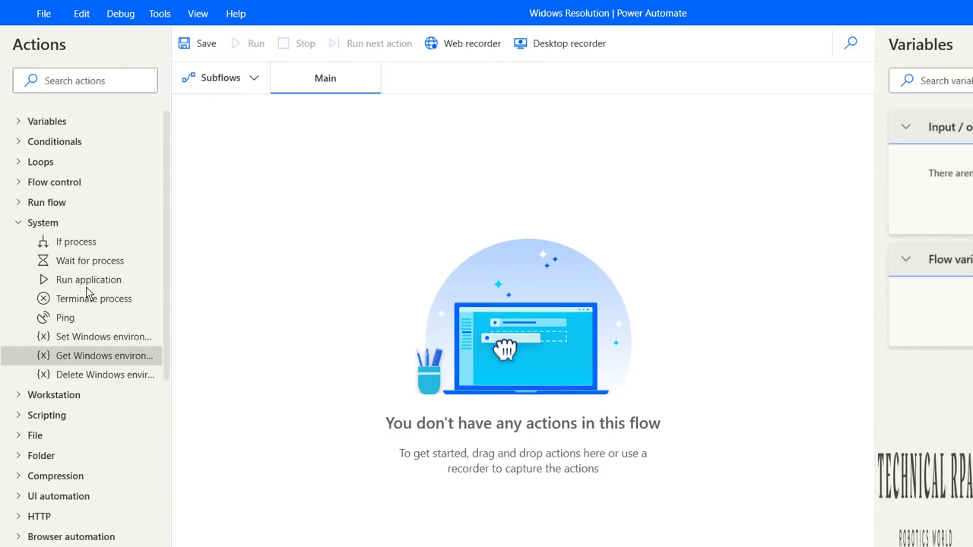
# - Insert the Get Windows environment variable action again and choose CommonProgramFiles(x86) as the environment variable name
pyautogui.press('Return')
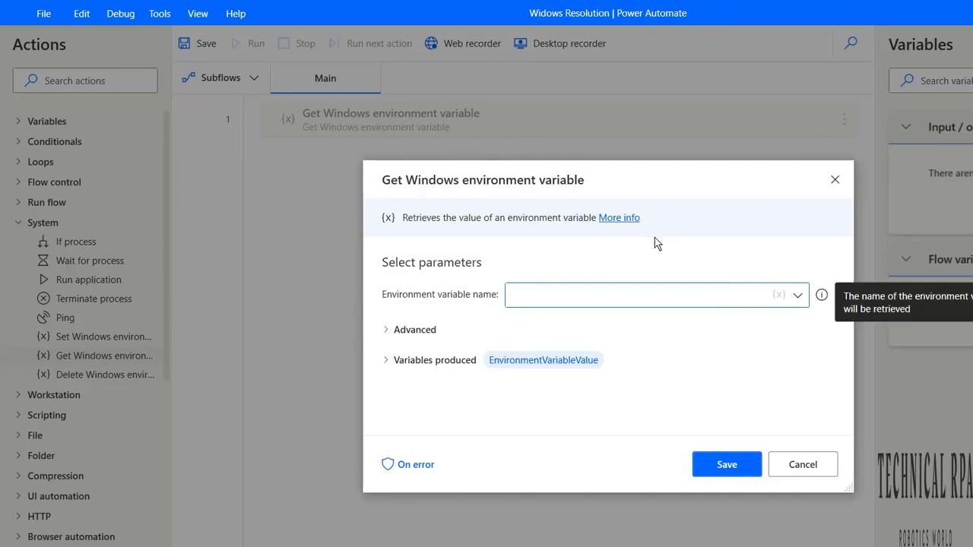
pyautogui.hotkey('alt', 'Down')
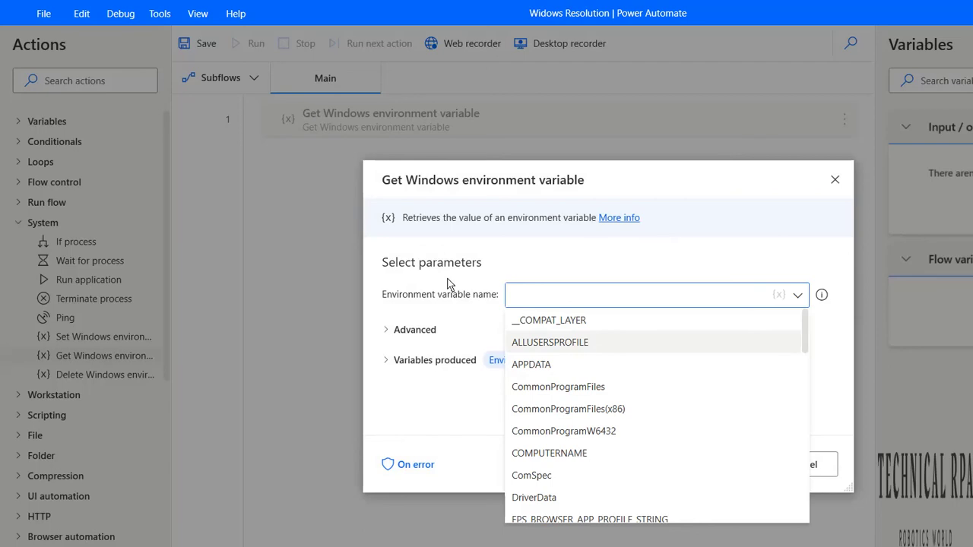
pyautogui.press('Down')
pyautogui.press('Down')
pyautogui.press('Down')
pyautogui.press('Return')
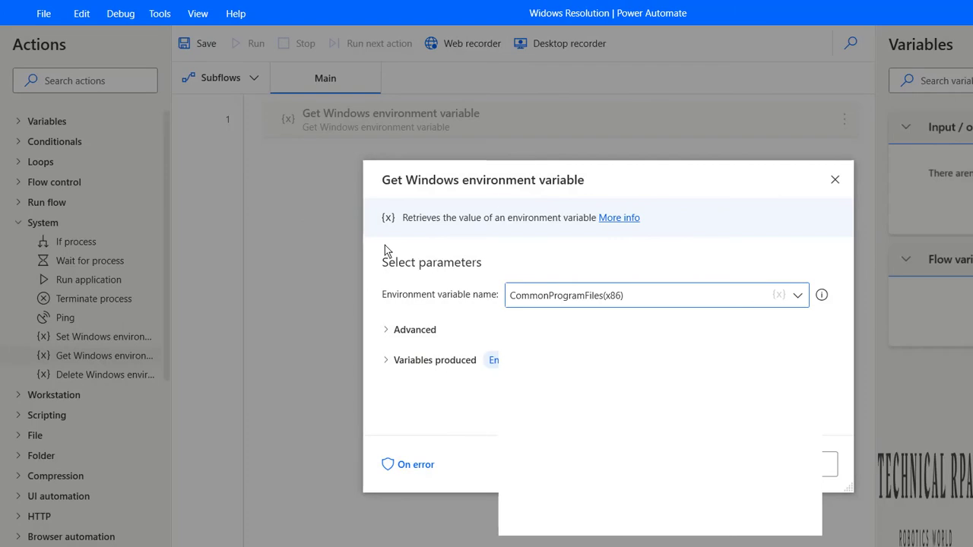
# - Close both open flow designers and remove the Test process and Widows Resolution flows from My flows
pyautogui.hotkey('alt', 'Tab')
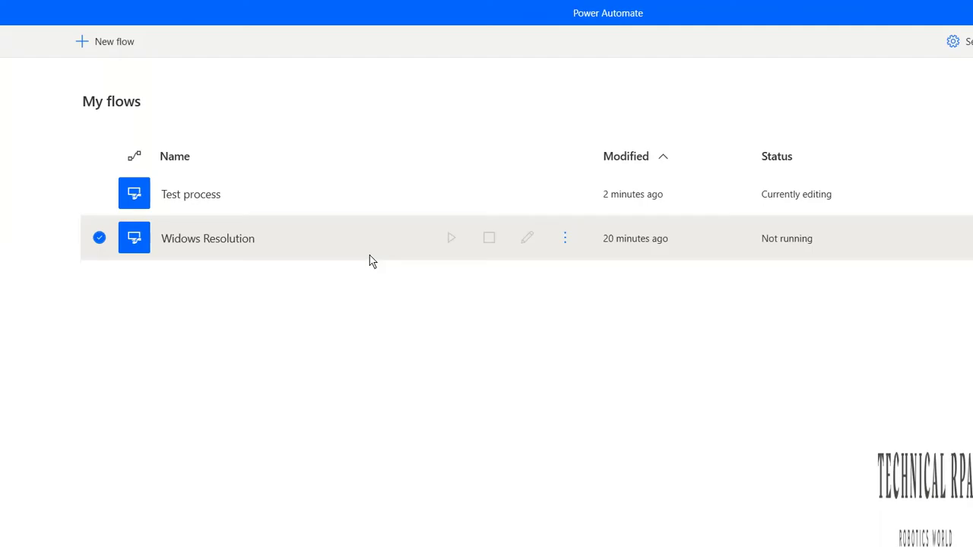
pyautogui.moveTo(515, 536)
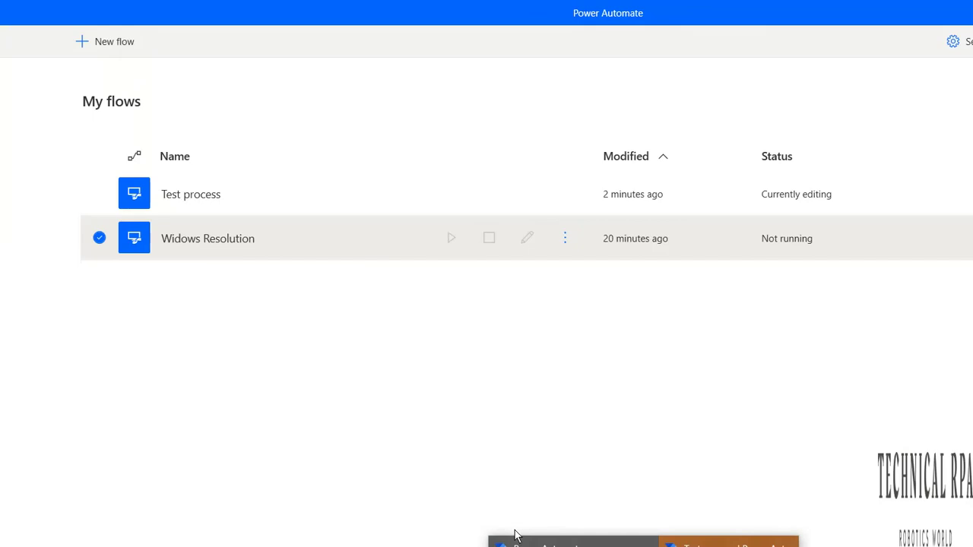
pyautogui.hotkey('alt', 'Tab')
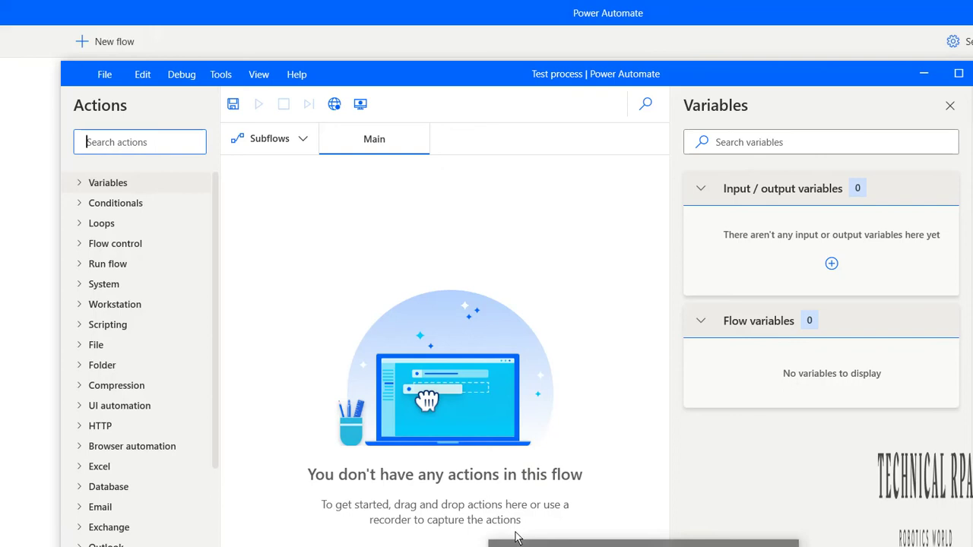
pyautogui.hotkey('alt', 'Tab')
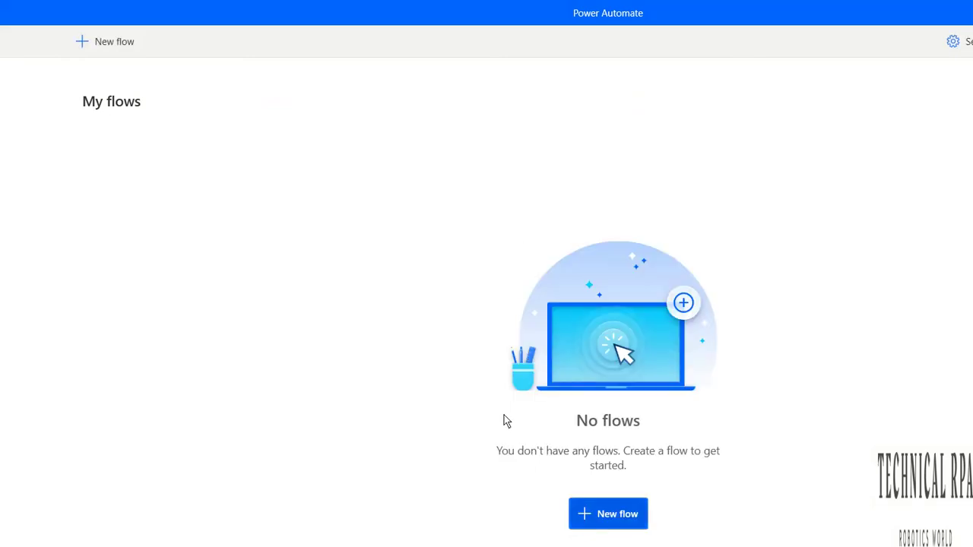
# - Create a new flow named "Windows Enviroment check"
pyautogui.press('Return')
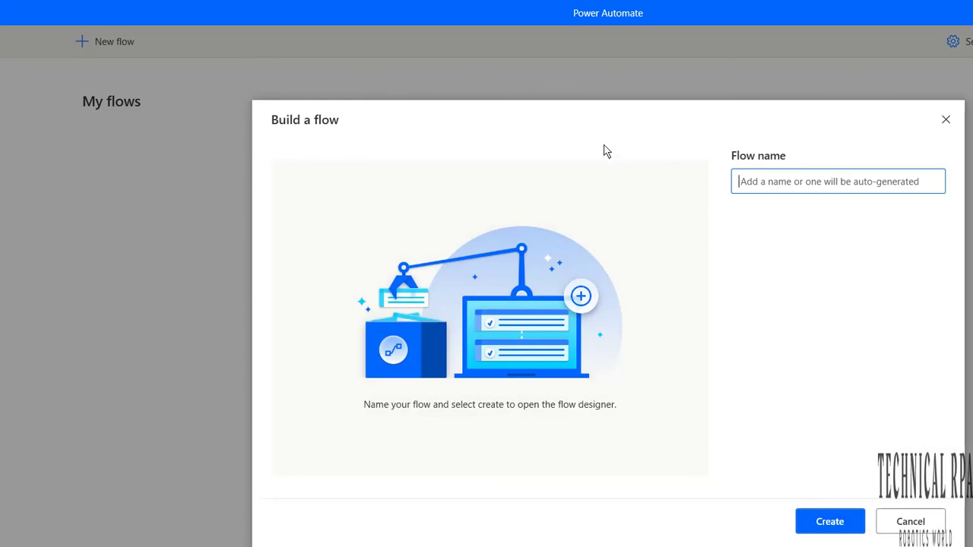
pyautogui.write('Widow')
pyautogui.press('BackSpace')
pyautogui.press('BackSpace')
pyautogui.press('BackSpace')
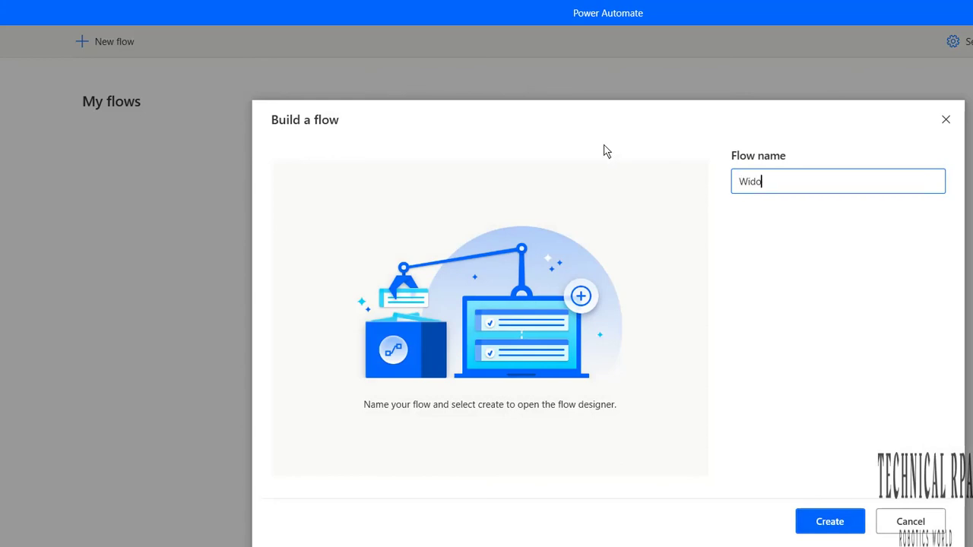
pyautogui.write('ndows V')
pyautogui.press('BackSpace')
pyautogui.write('Enviromen')
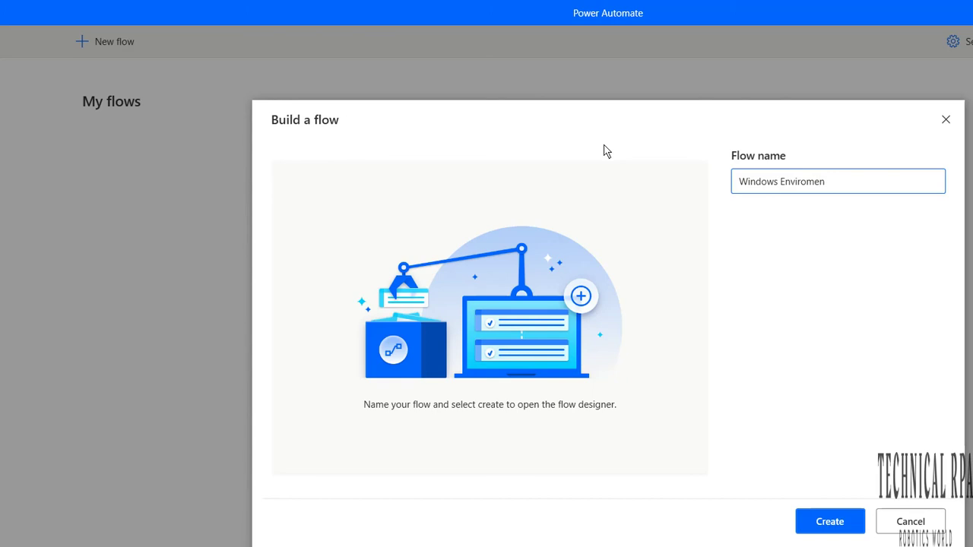
pyautogui.write('t check')
pyautogui.press('Return')
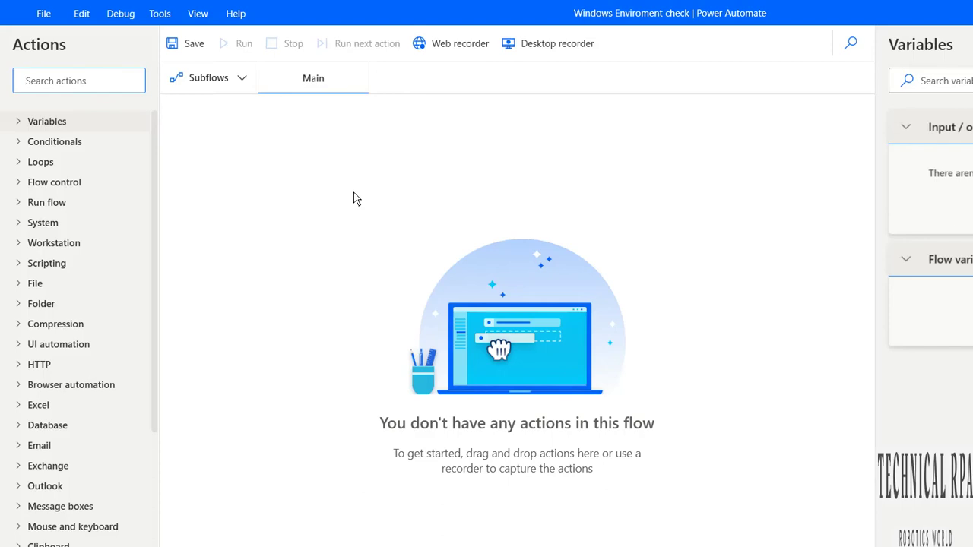
pyautogui.click(43, 222)
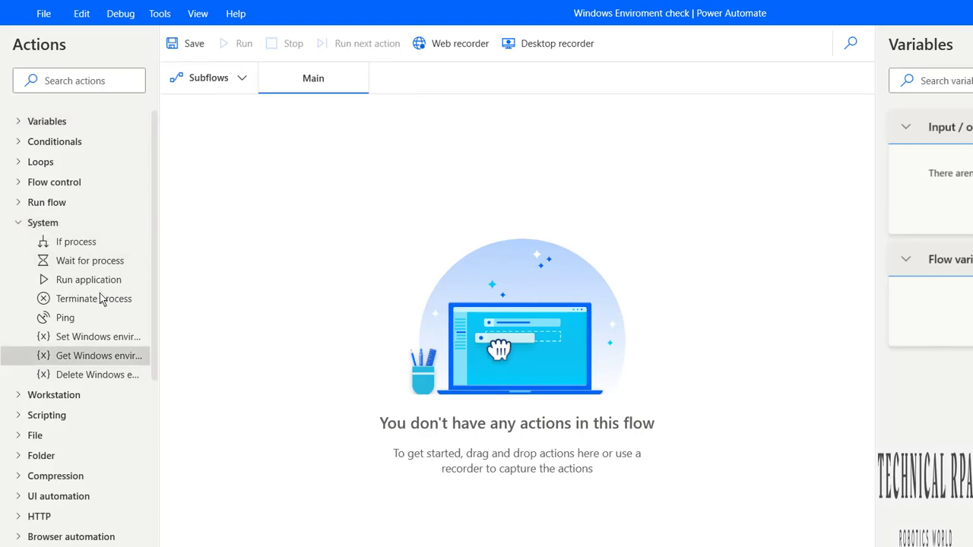
pyautogui.press('Return')
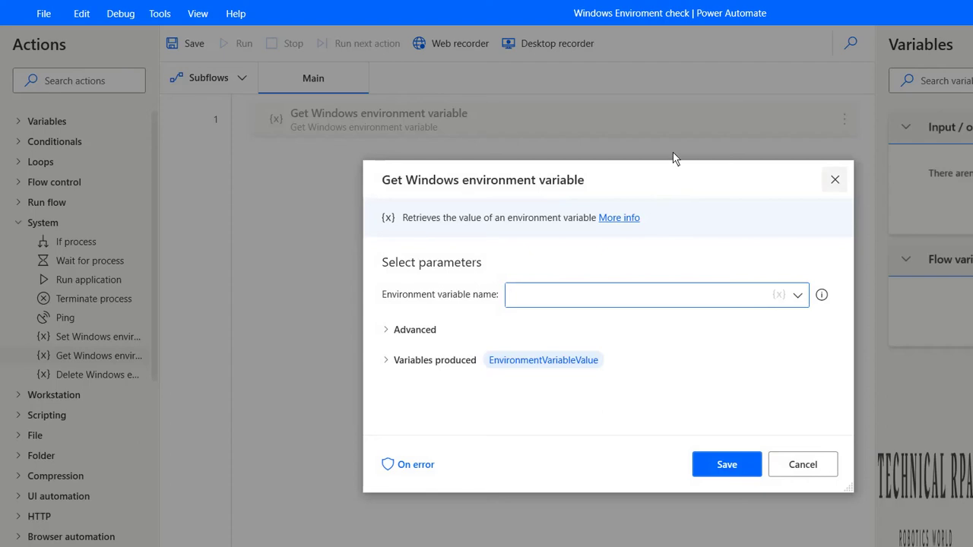
pyautogui.press('Escape')
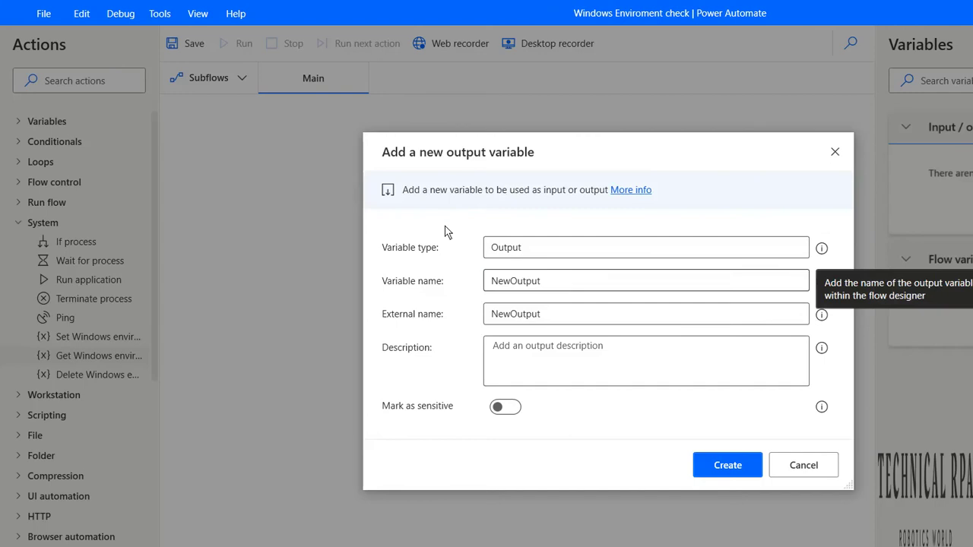
# - Name the new output variable vEnvironment
pyautogui.press('BackSpace')
pyautogui.press('BackSpace')
pyautogui.press('BackSpace')
pyautogui.press('BackSpace')
pyautogui.press('BackSpace')
pyautogui.press('BackSpace')
pyautogui.press('BackSpace')
pyautogui.press('BackSpace')
pyautogui.press('BackSpace')
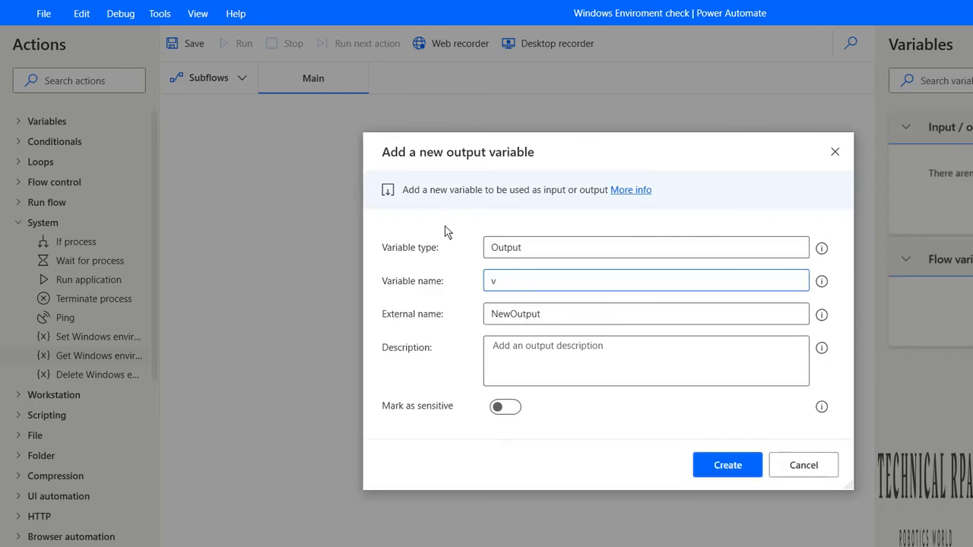
pyautogui.write('Environment')
# - Set the output variable's external name to vEnvironment, matching its variable name
pyautogui.hotkey('ctrl', 'a')
pyautogui.hotkey('ctrl', 'c')
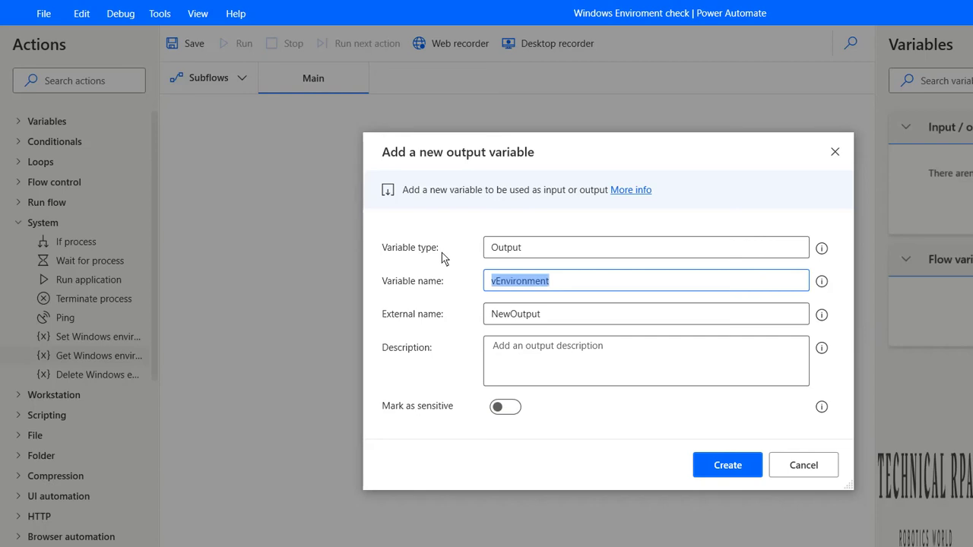
pyautogui.press('Tab')
pyautogui.press('BackSpace')
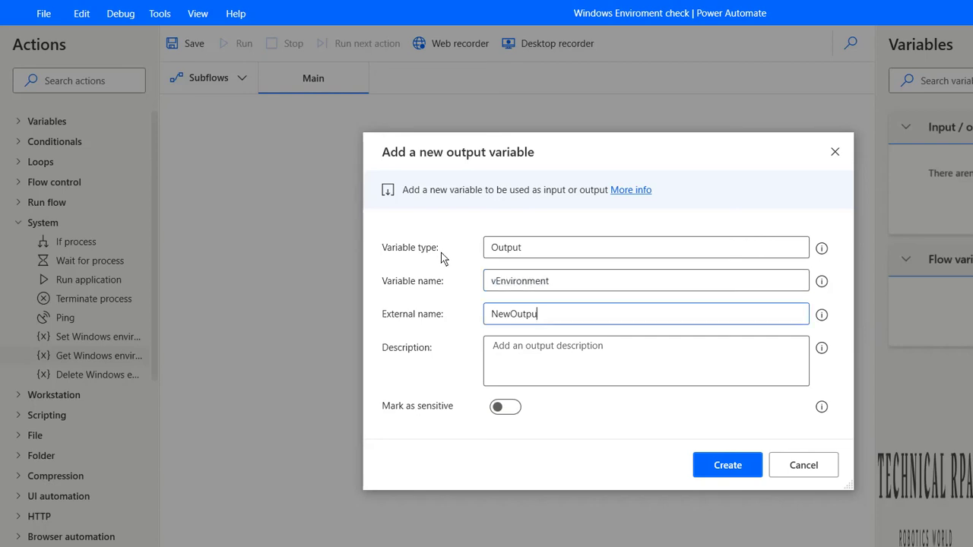
pyautogui.hotkey('ctrl', 'a')
pyautogui.press('BackSpace')
pyautogui.hotkey('ctrl', 'v')
pyautogui.press('Tab')
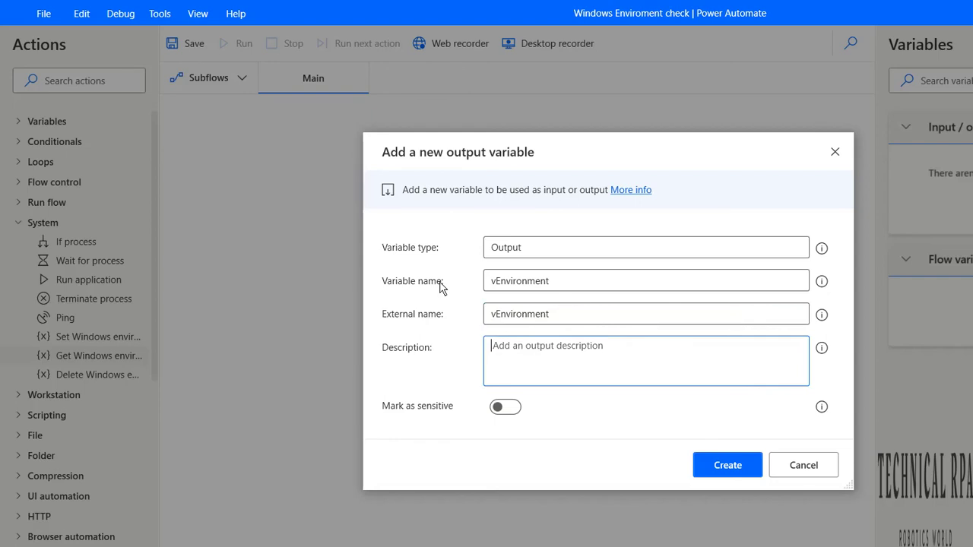
# - Describe the output variable as "Will get value of the Program file path" and create it
pyautogui.write('Will get value of')
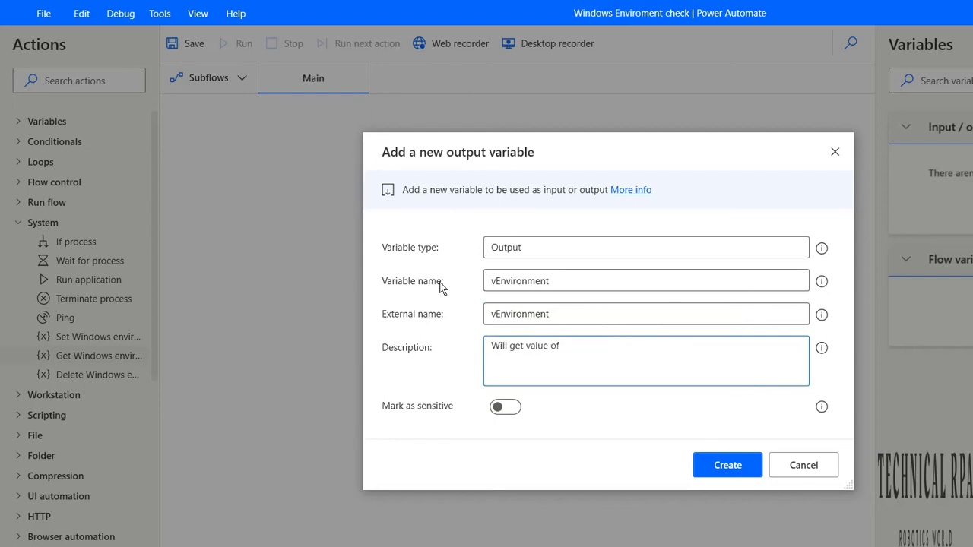
pyautogui.write(' the')
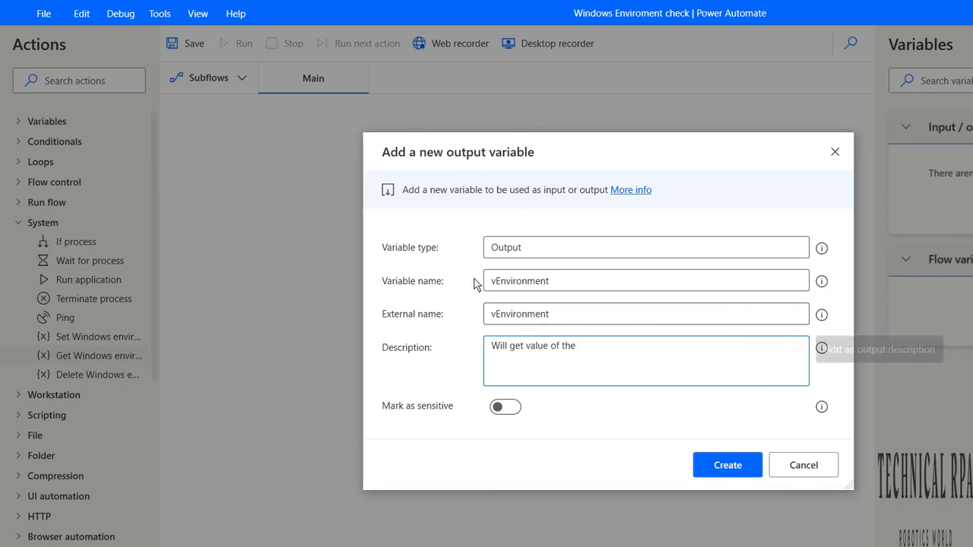
pyautogui.write(' Progr')
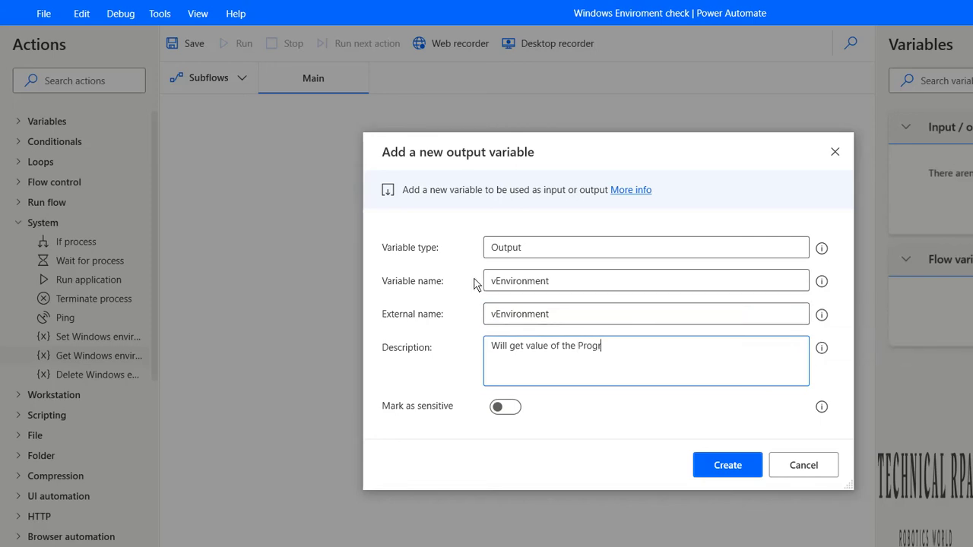
pyautogui.write('am file path')
pyautogui.press('Return')
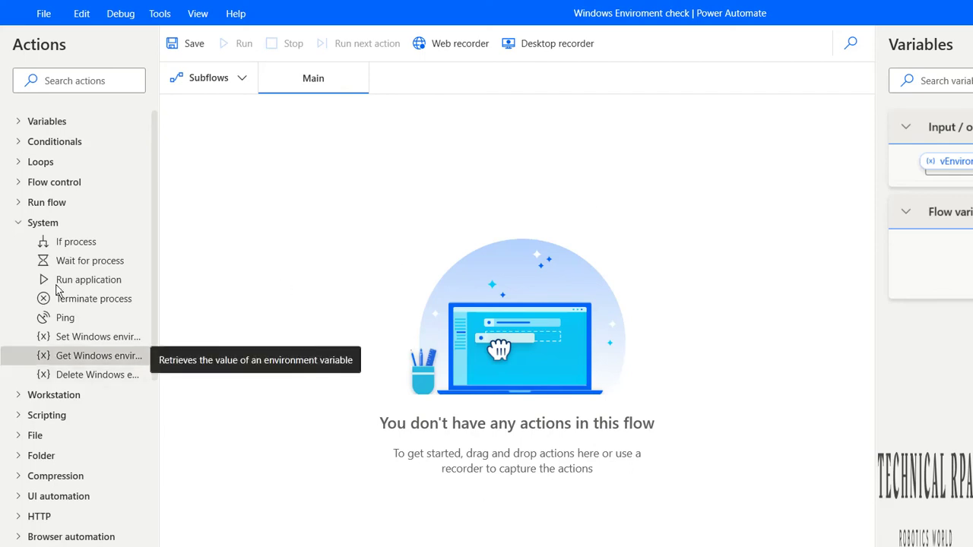
# - Add a Get Windows environment variable action that reads CommonProgramFiles(x86) and stores the value in vEnvironment
pyautogui.moveTo(57, 291); pyautogui.dragTo(564, 211)
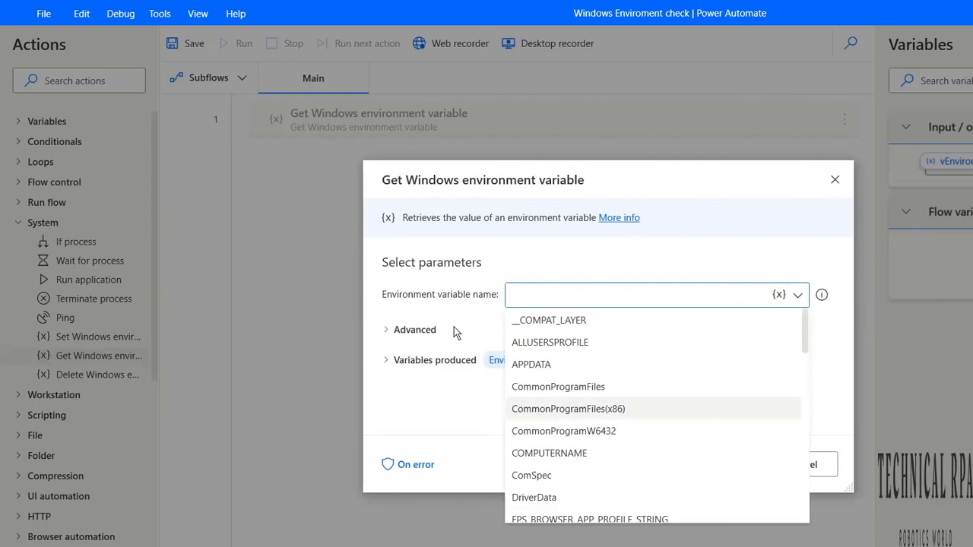
pyautogui.press('Return')
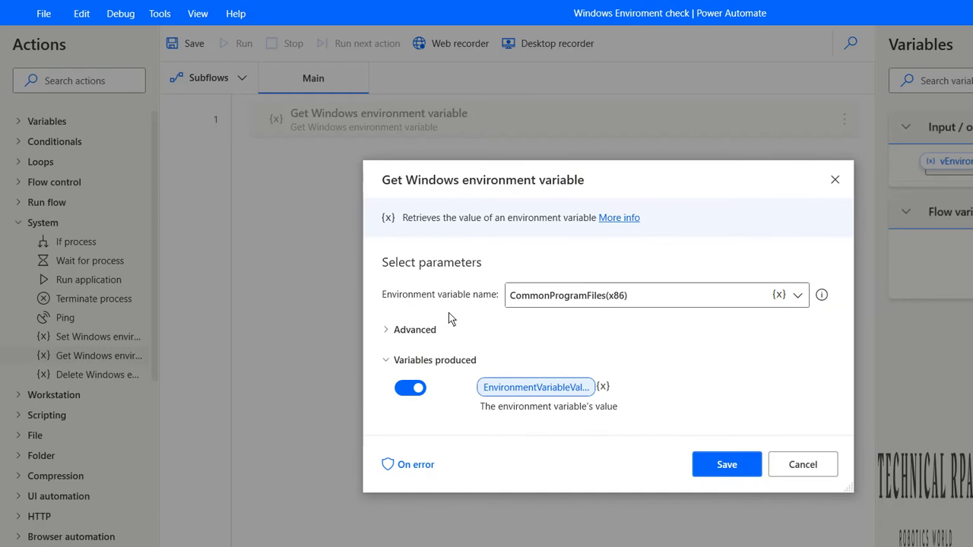
pyautogui.press('Tab')
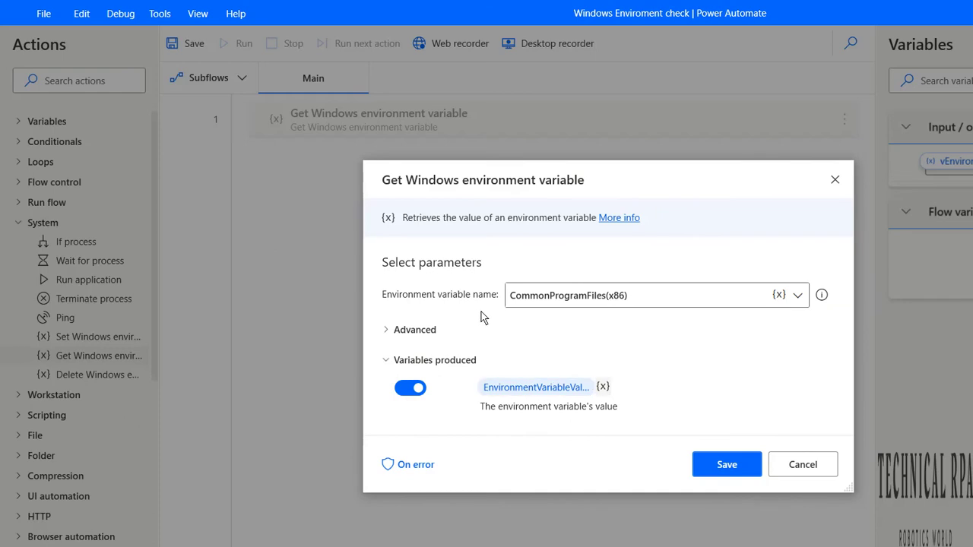
pyautogui.press('Return')
pyautogui.press('Down')
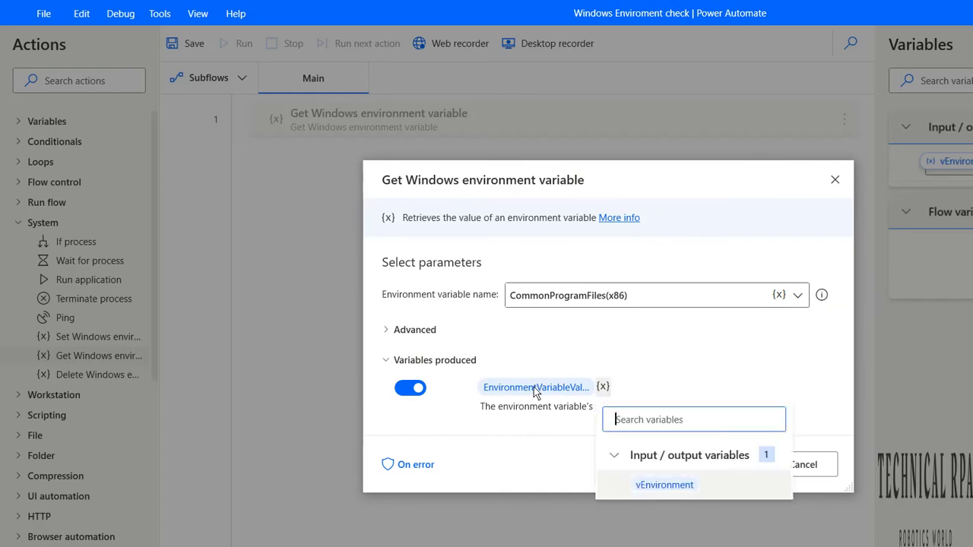
pyautogui.press('Return')
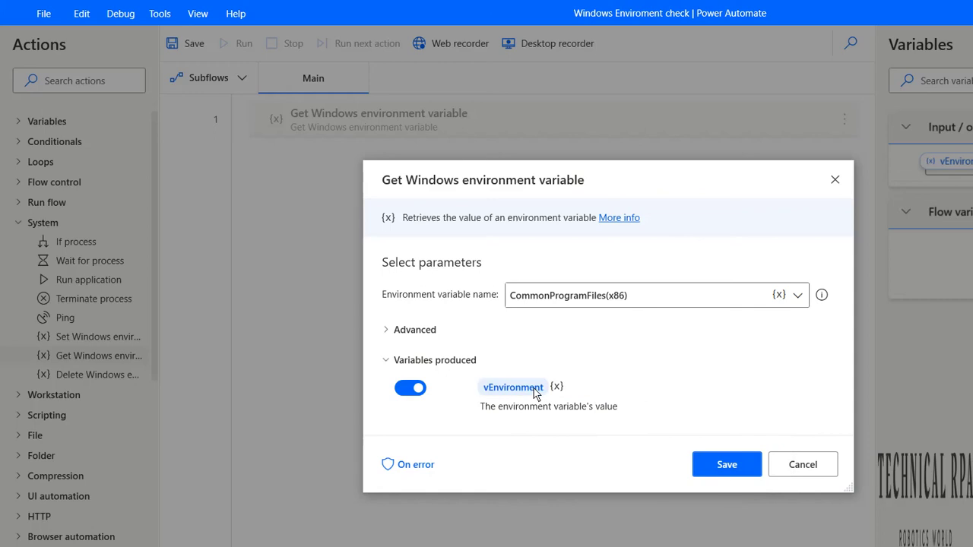
pyautogui.press('Tab')
pyautogui.press('Return')
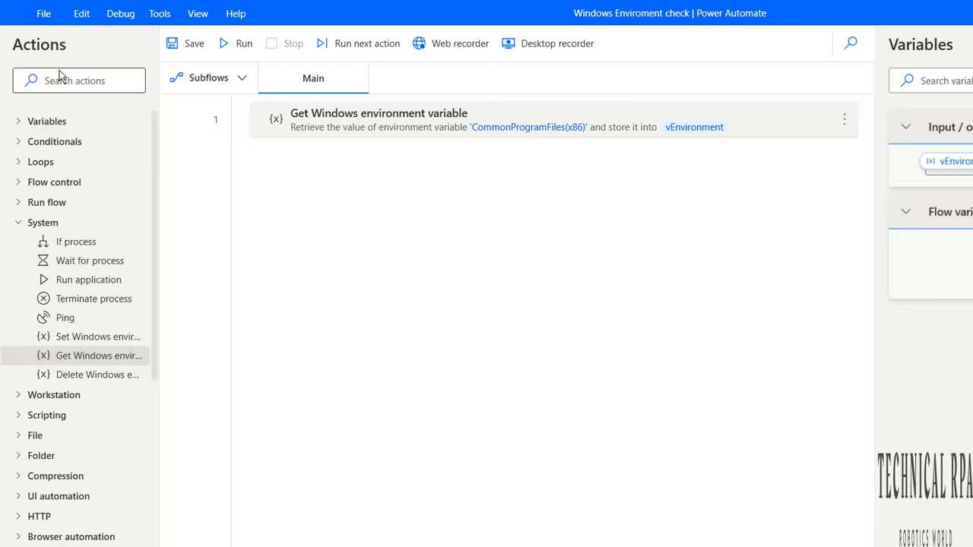
# - Search the actions for "mess" and insert a Display message action with %vEnvironment% as the message box title
pyautogui.click(60, 75)
pyautogui.write('m')
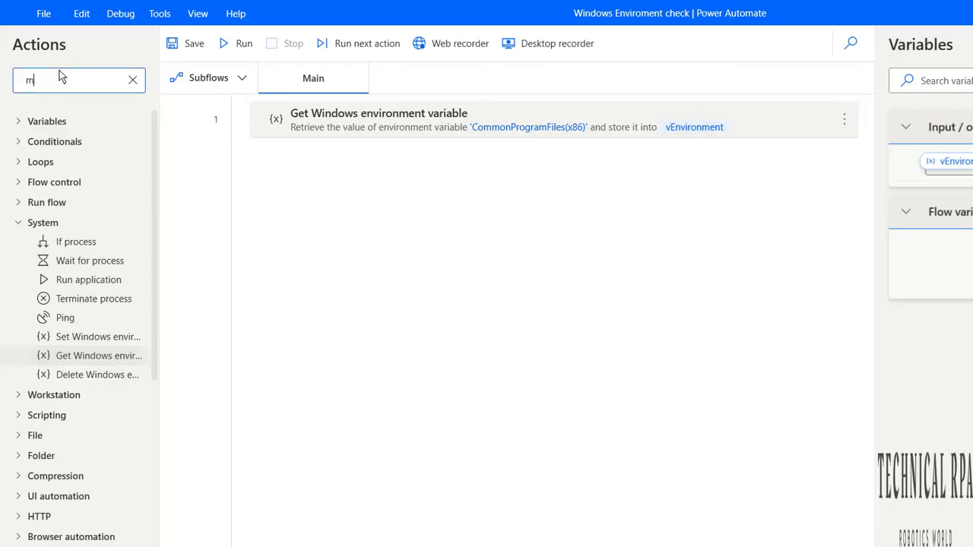
pyautogui.write('ess')
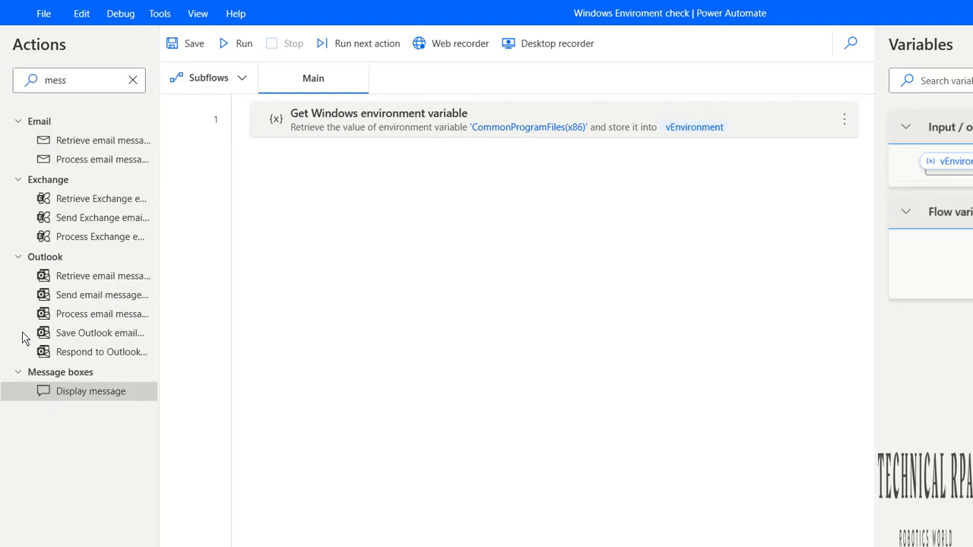
pyautogui.moveTo(334, 256); pyautogui.dragTo(335, 256)
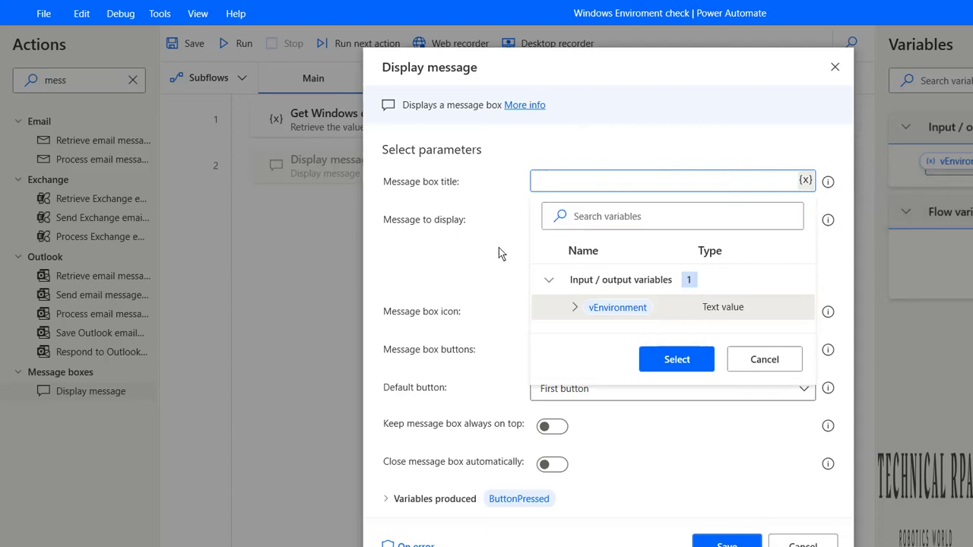
pyautogui.doubleClick(554, 300)
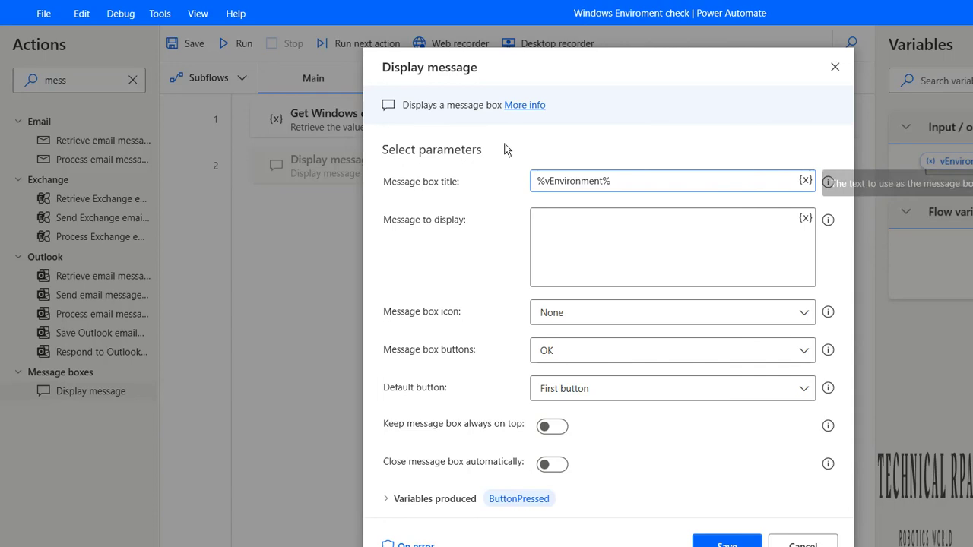
# - Set the message to display to "Environment path" and save the Display message action
pyautogui.press('Tab')
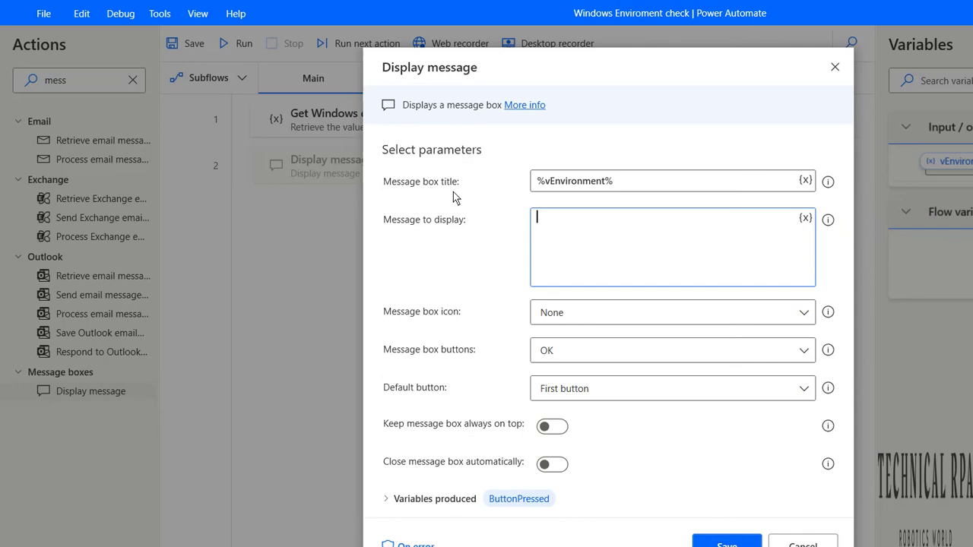
pyautogui.write('Environmet')
pyautogui.press('BackSpace')
pyautogui.write('nt path')
pyautogui.press('Return')
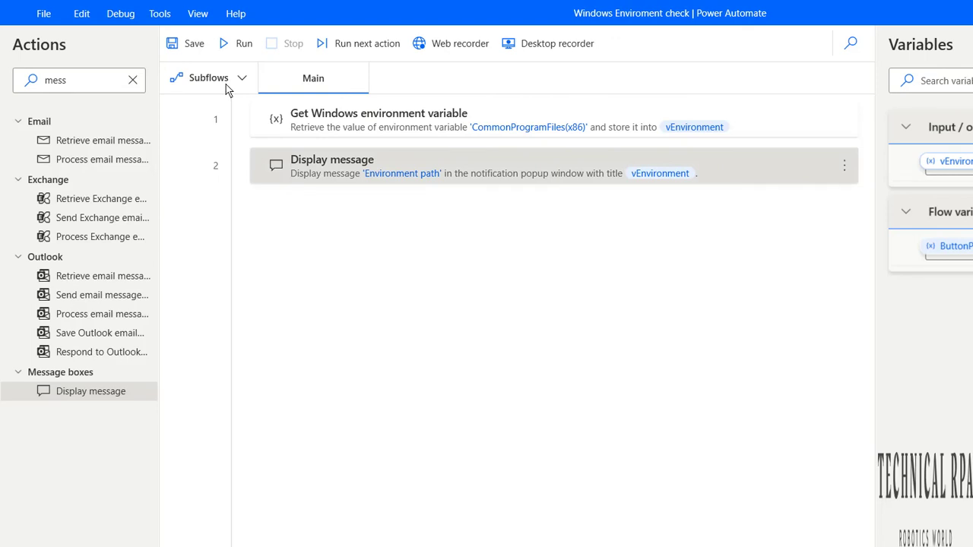
# - Save the flow and run it through, dismissing its message box
pyautogui.click(182, 42)
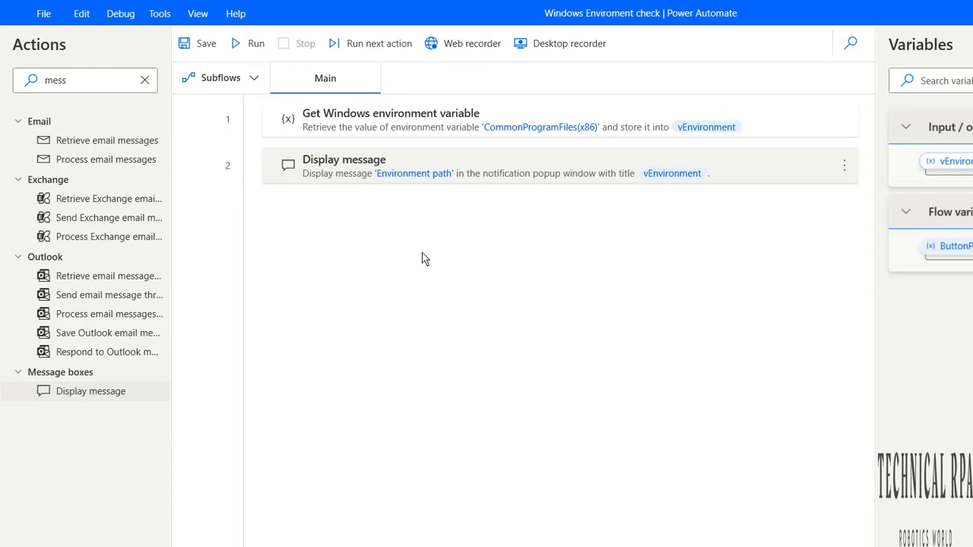
pyautogui.click(248, 43)
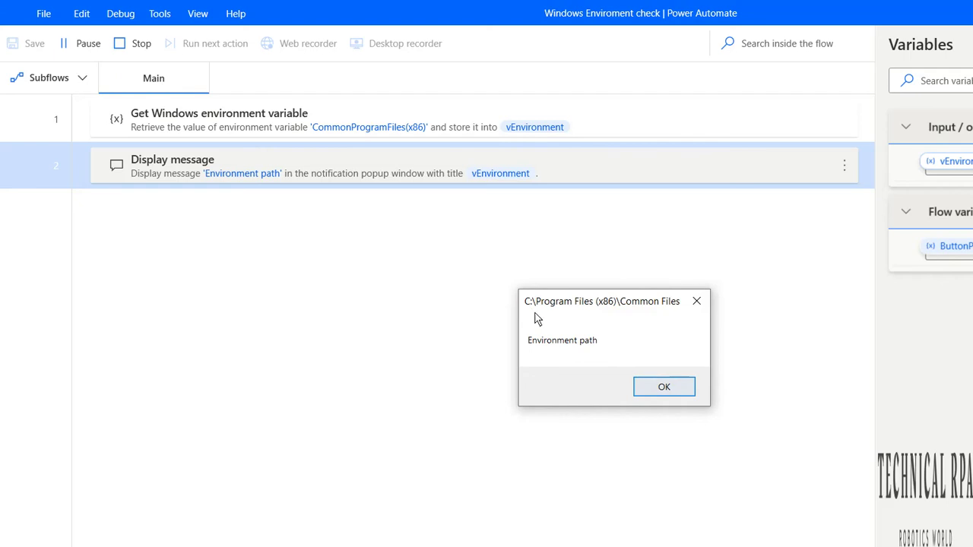
pyautogui.press('Return')
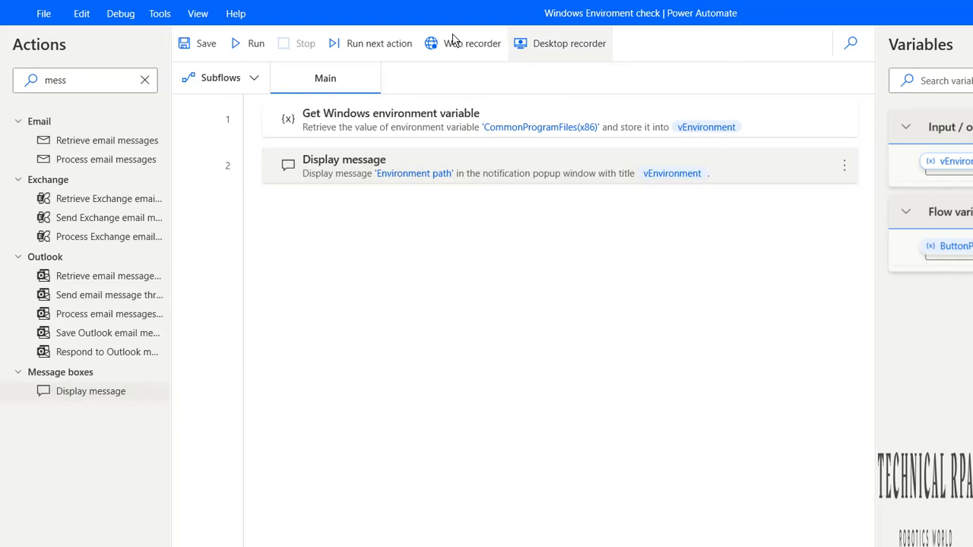
# - Run the flow again one action at a time, through the Display message action
pyautogui.click(332, 42)
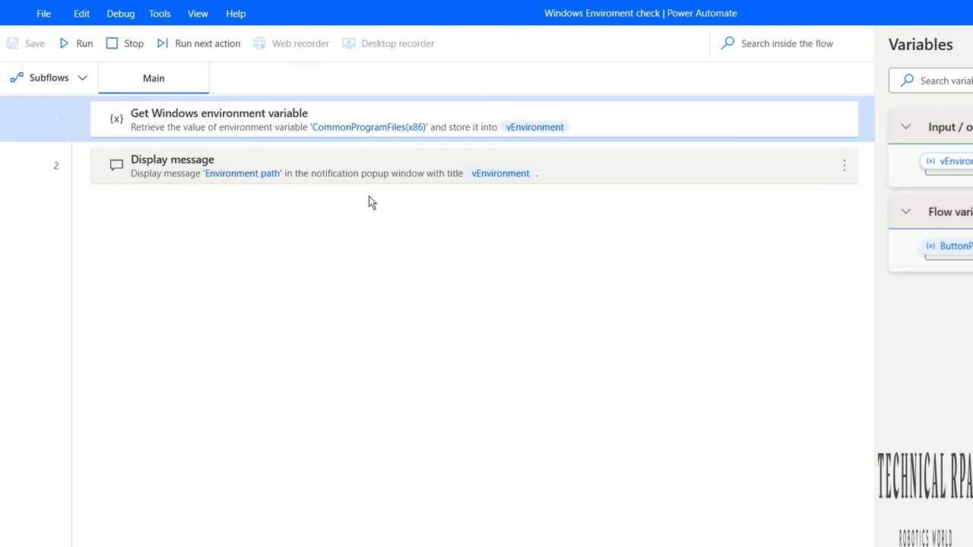
pyautogui.click(167, 38)
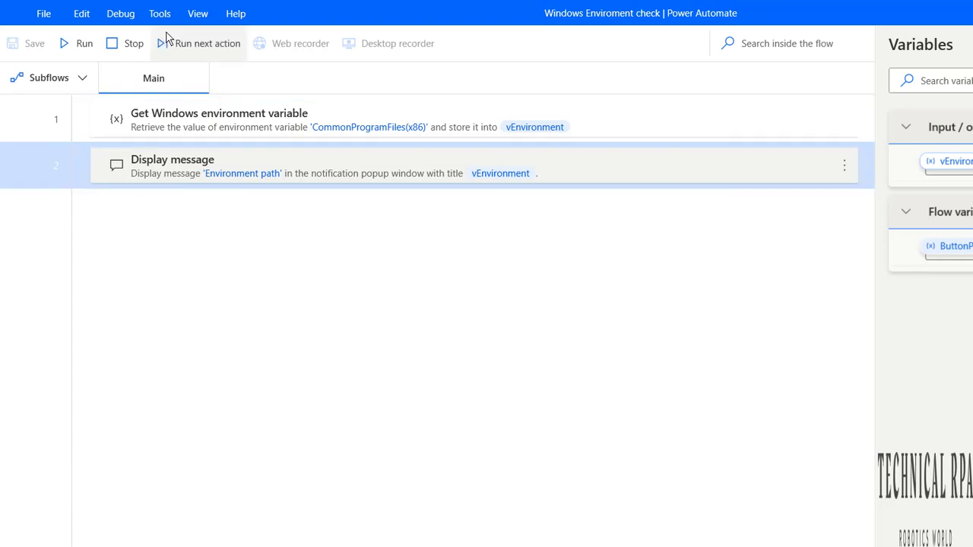
pyautogui.click(169, 39)
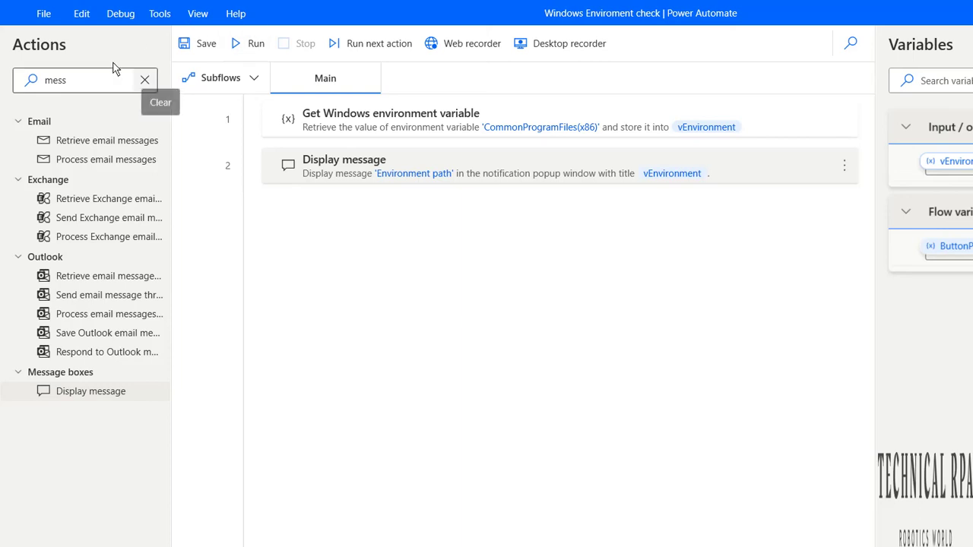
# - Start the web recorder and switch to the Install Power Automate documentation page in Chrome
pyautogui.click(144, 80)
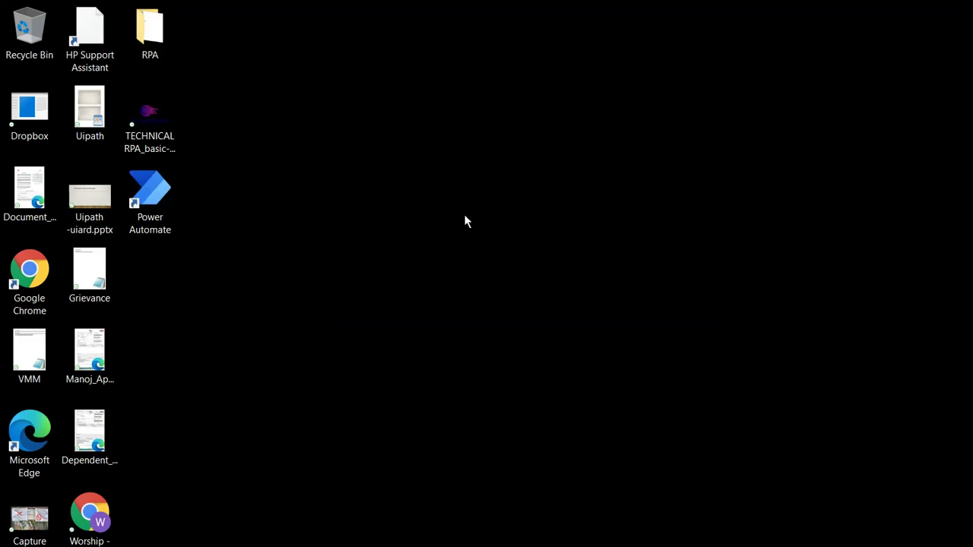
pyautogui.click(483, 540)
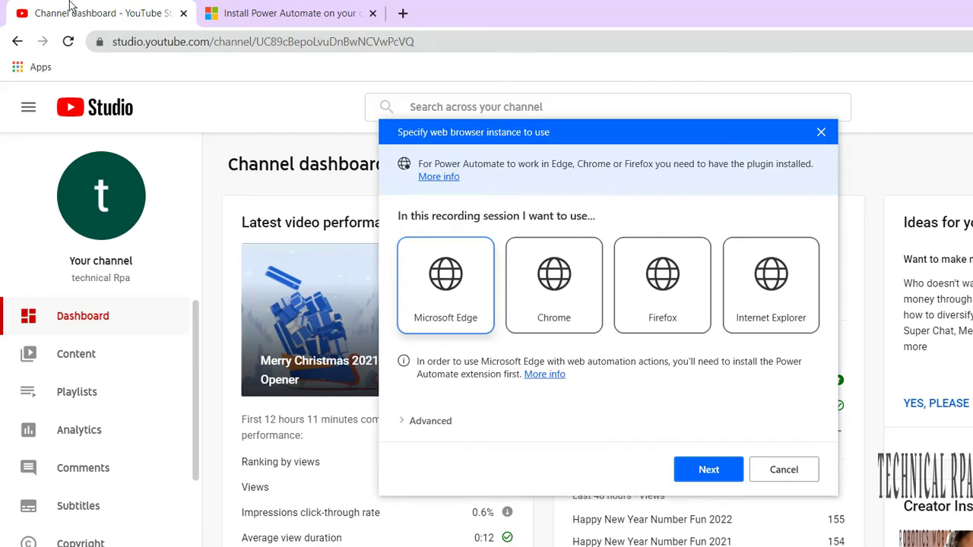
pyautogui.click(199, 12)
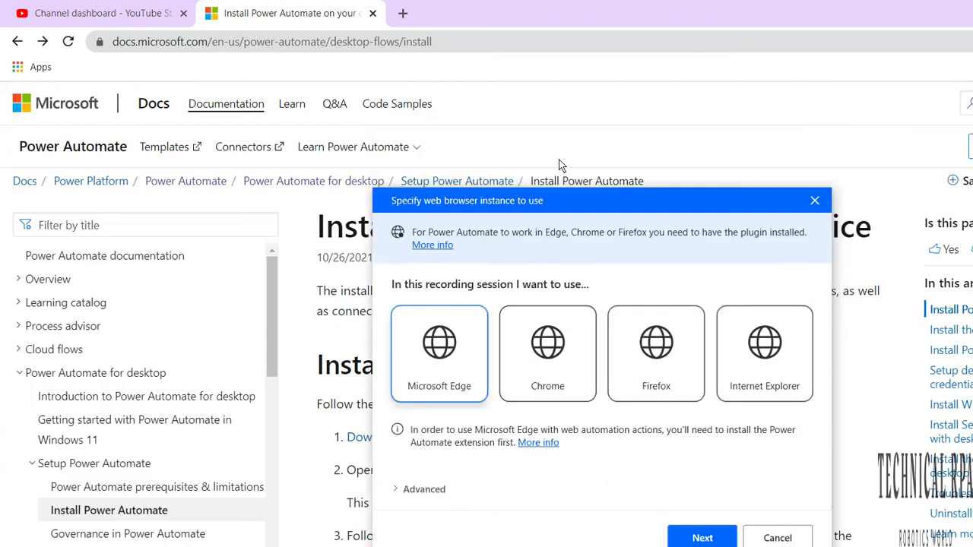
# - Move the browser instance dialog aside to uncover the Power Automate installation instructions
pyautogui.tripleClick(513, 165)
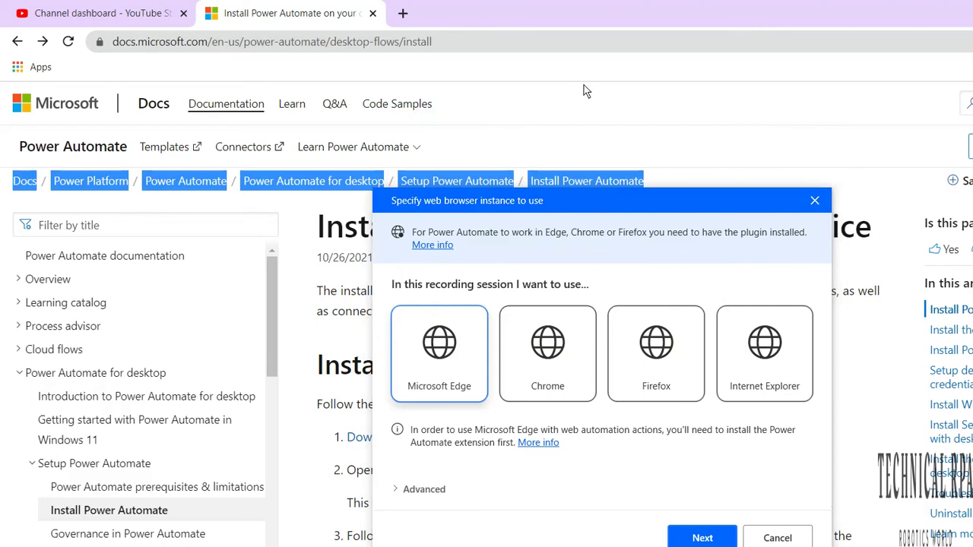
pyautogui.click(557, 113)
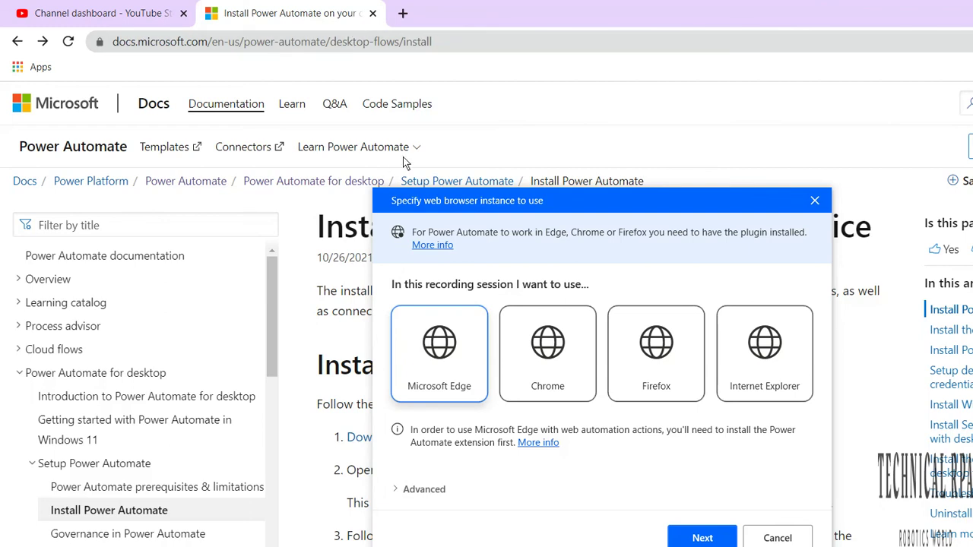
pyautogui.moveTo(414, 200); pyautogui.dragTo(664, 115)
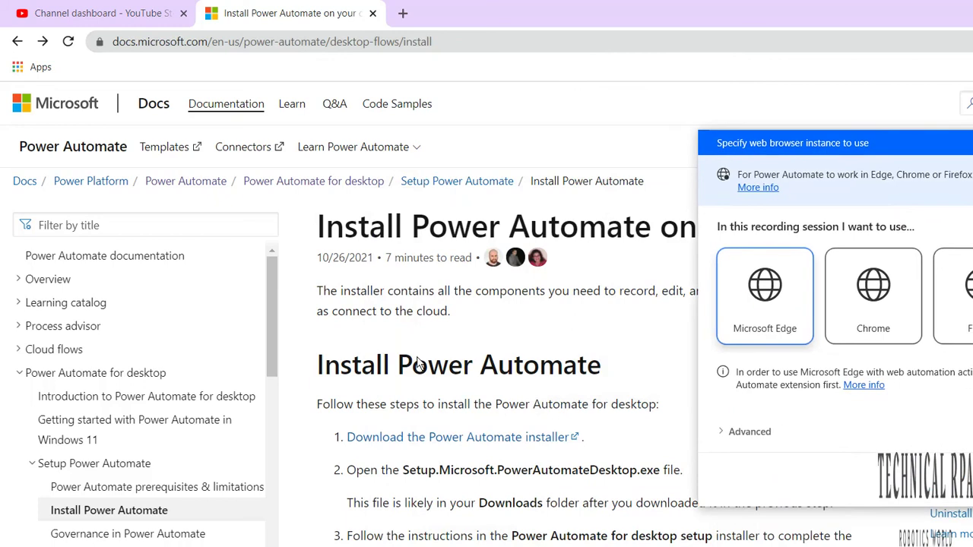
# - Check the Downloads folder for the Setup.Microsoft.PowerAutomate installer, then reposition the dialog to show the browser choices
pyautogui.moveTo(402, 445); pyautogui.dragTo(365, 544)
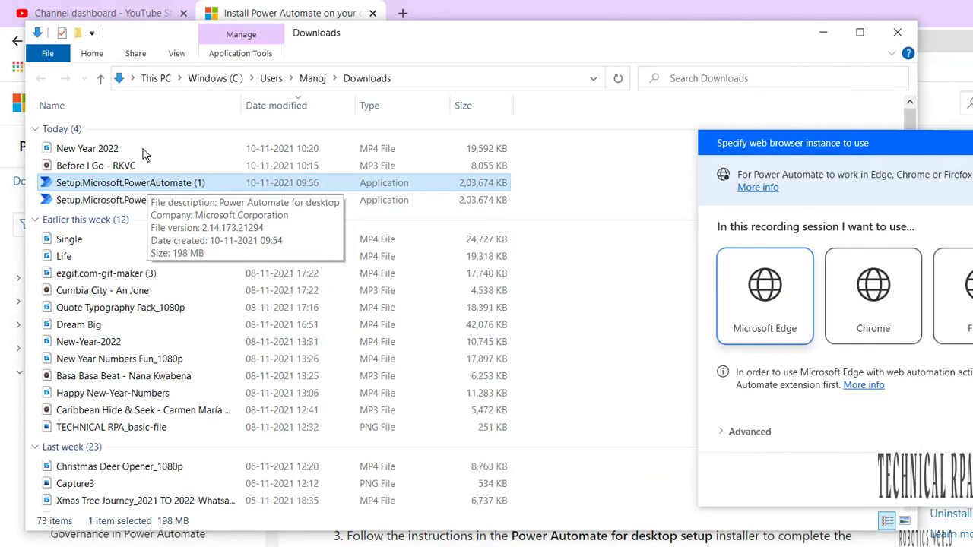
pyautogui.click(822, 32)
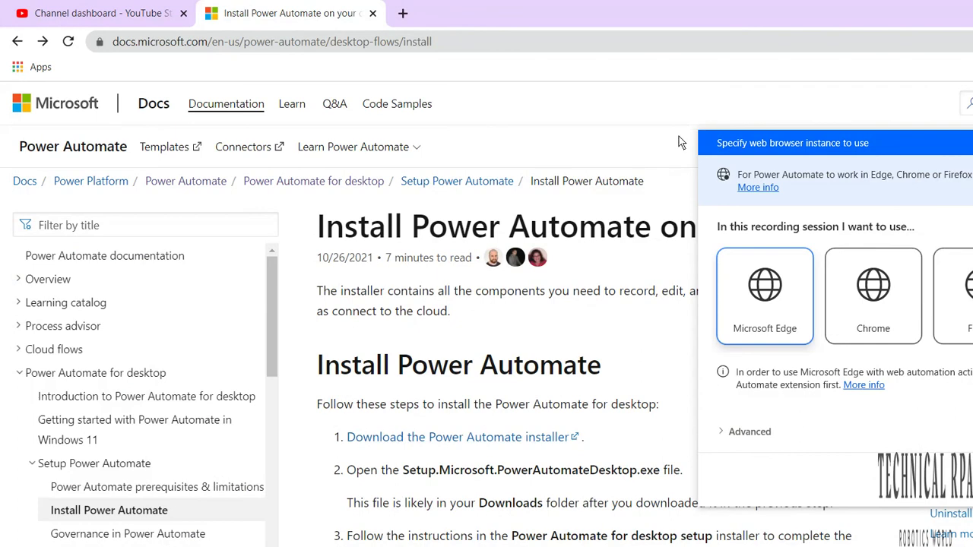
pyautogui.moveTo(692, 114); pyautogui.dragTo(566, 77)
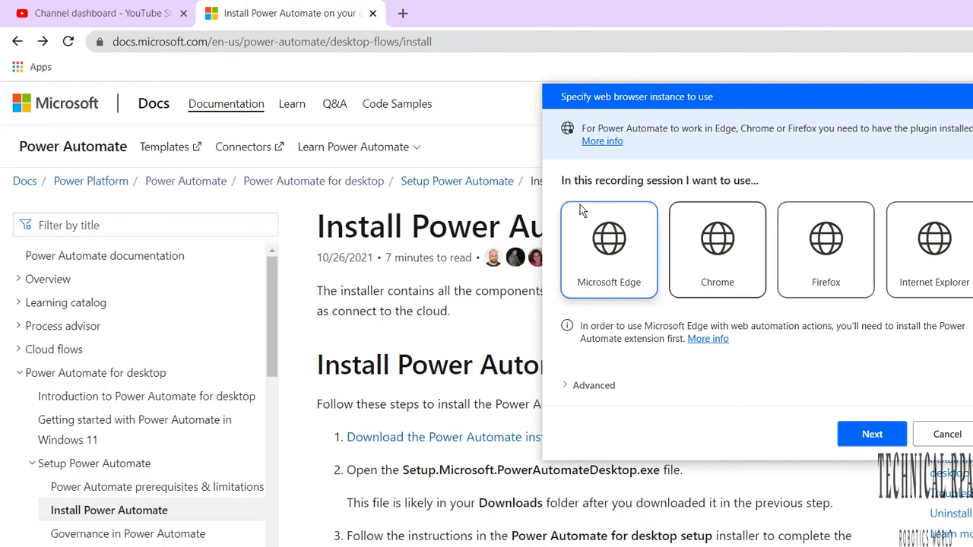
pyautogui.moveTo(489, 543)
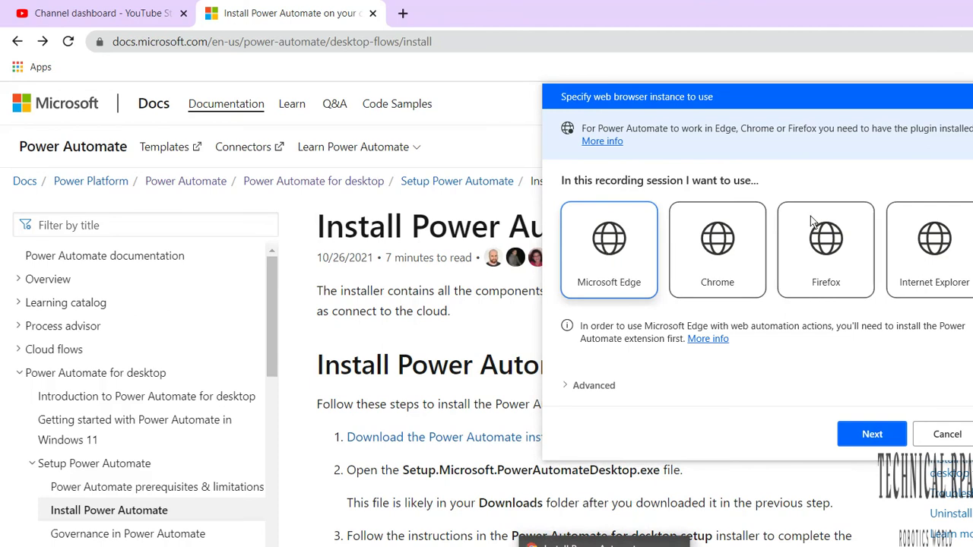
# - Open Chrome's Extensions page and check for the Microsoft Power Automate extension
pyautogui.rightClick(836, 221)
pyautogui.press('Down')
pyautogui.press('Down')
pyautogui.press('Down')
pyautogui.press('Down')
pyautogui.press('Down')
pyautogui.press('Down')
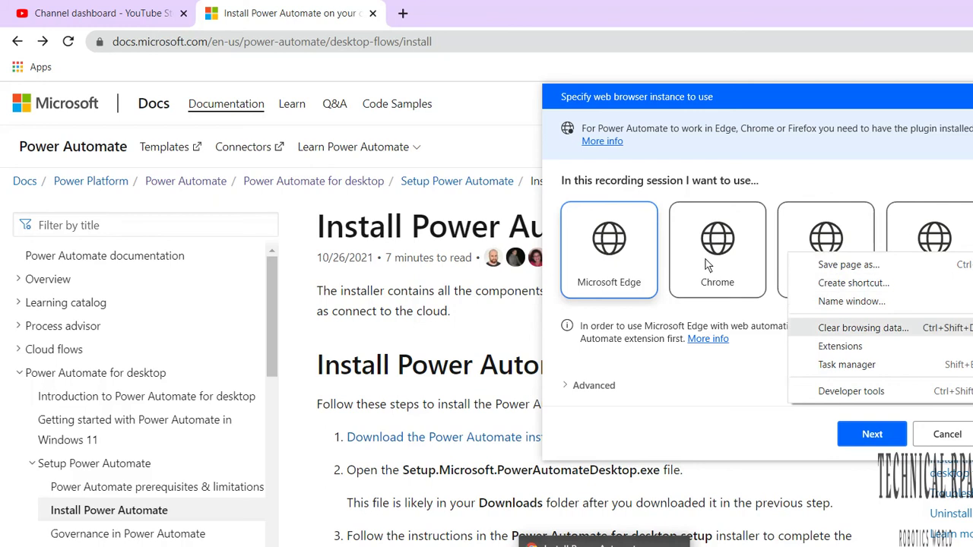
pyautogui.press('Up')
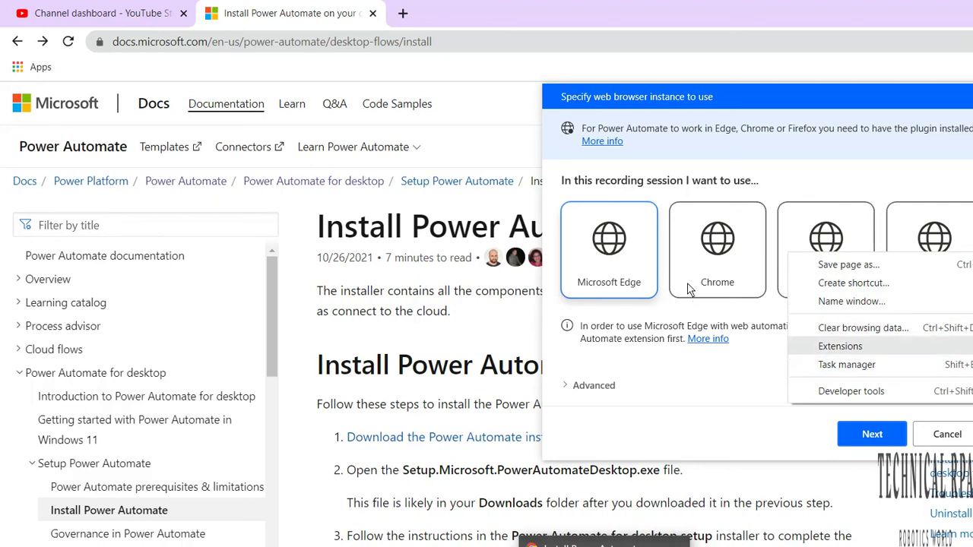
pyautogui.press('Return')
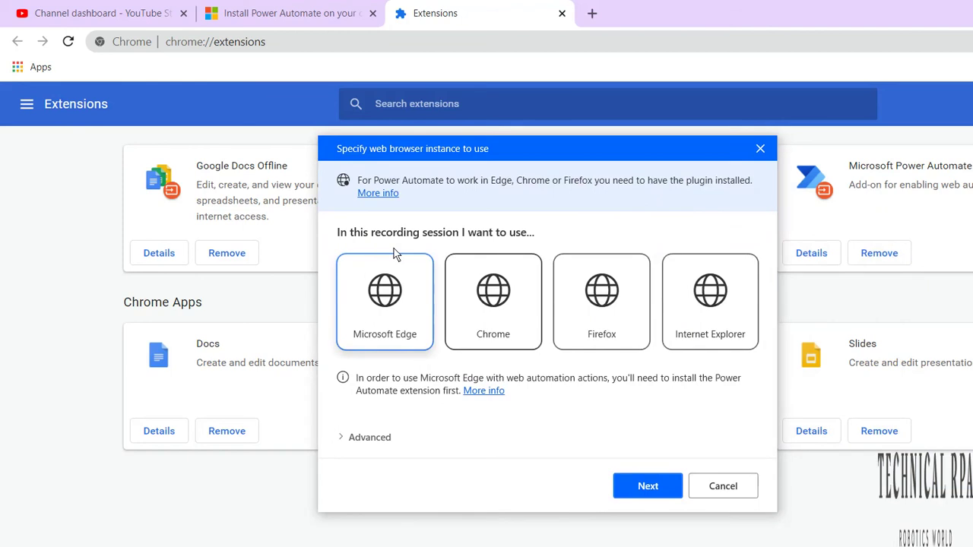
# - Choose Chrome as the browser for the web recording session and continue
pyautogui.press('Right')
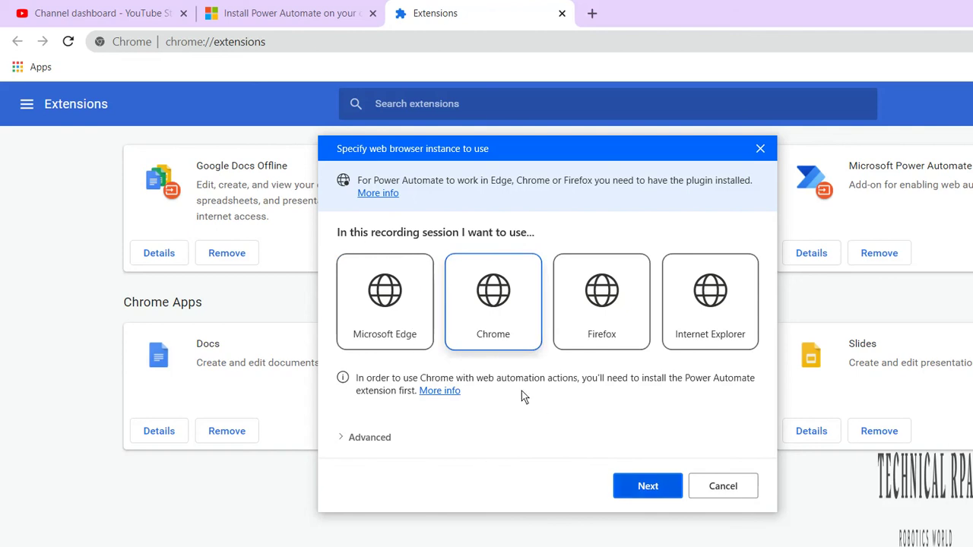
pyautogui.press('Return')
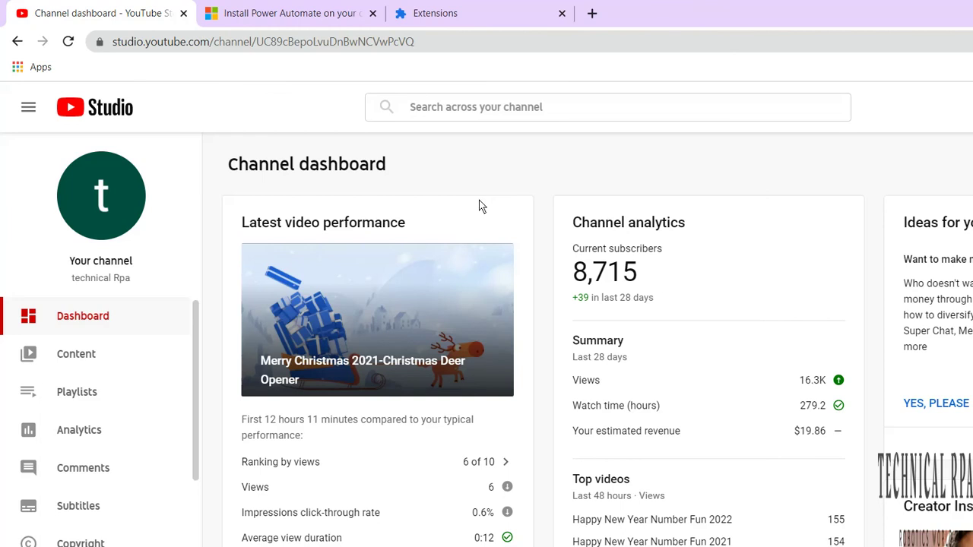
# - Skim the Install Power Automate documentation from the installer steps to the silent command-line installation, and return to the page's address
pyautogui.click(240, 15)
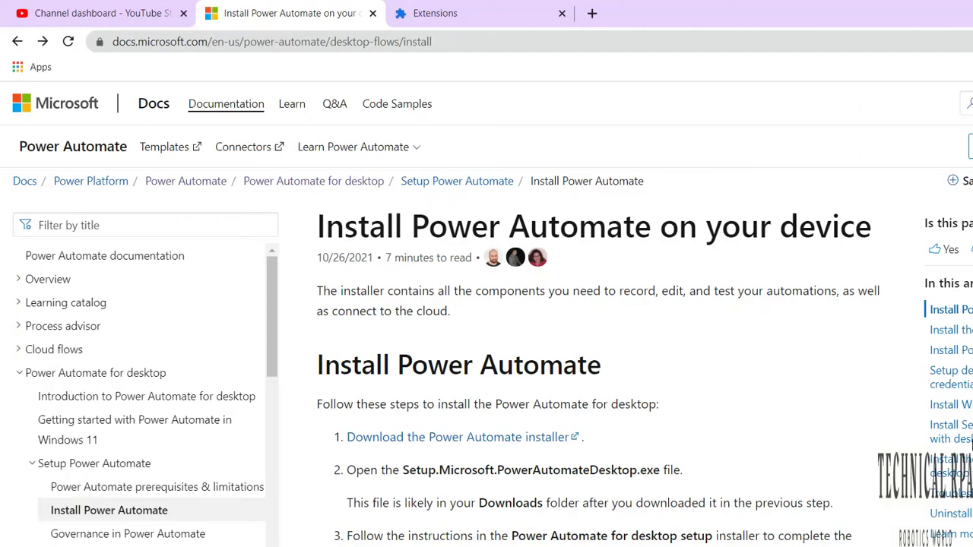
pyautogui.scroll(-5, 950, 411)
pyautogui.scroll(-6, 971, 445)
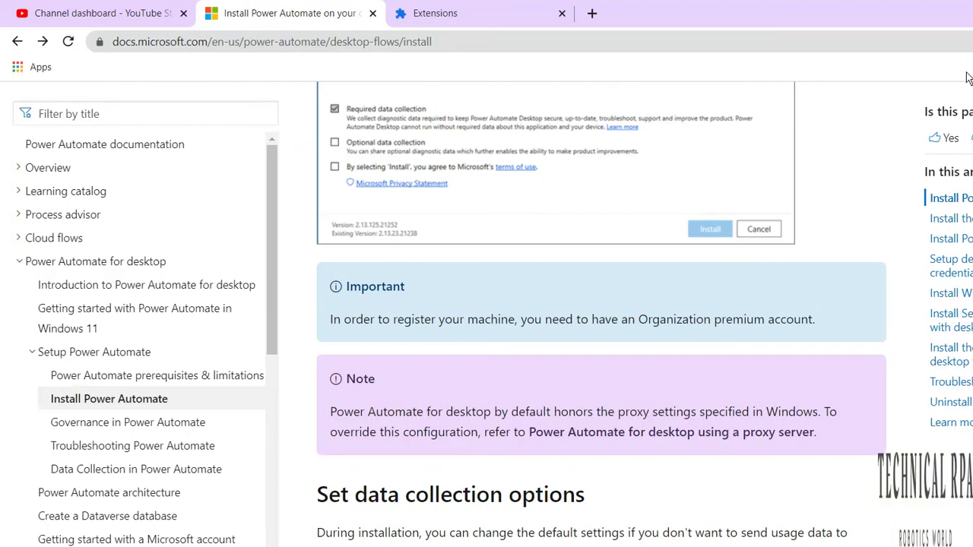
pyautogui.scroll(1, 968, 79)
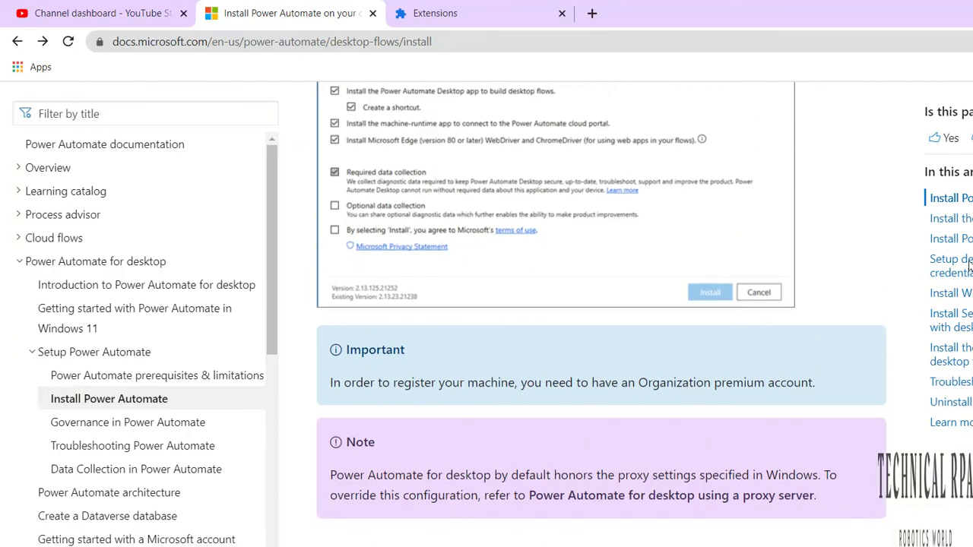
pyautogui.scroll(-5, 969, 266)
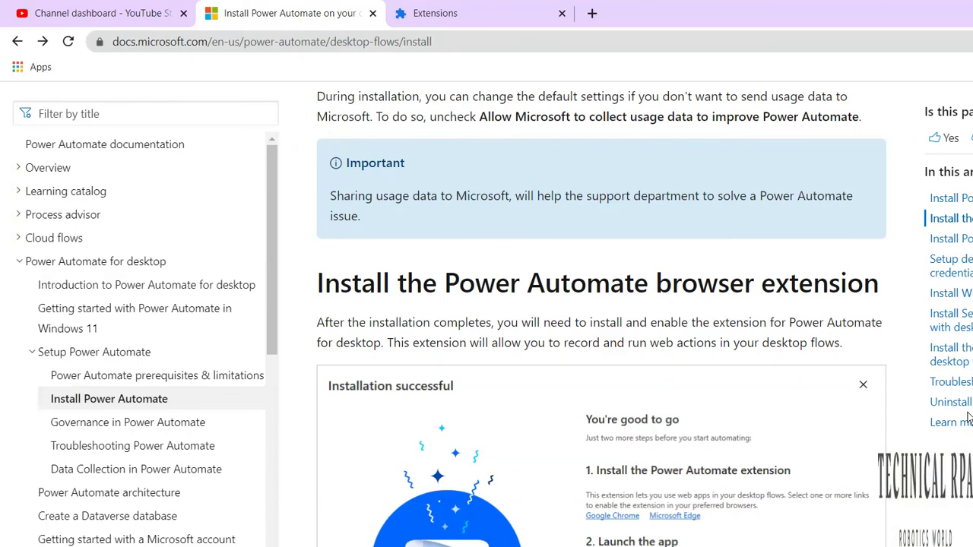
pyautogui.scroll(-6, 969, 418)
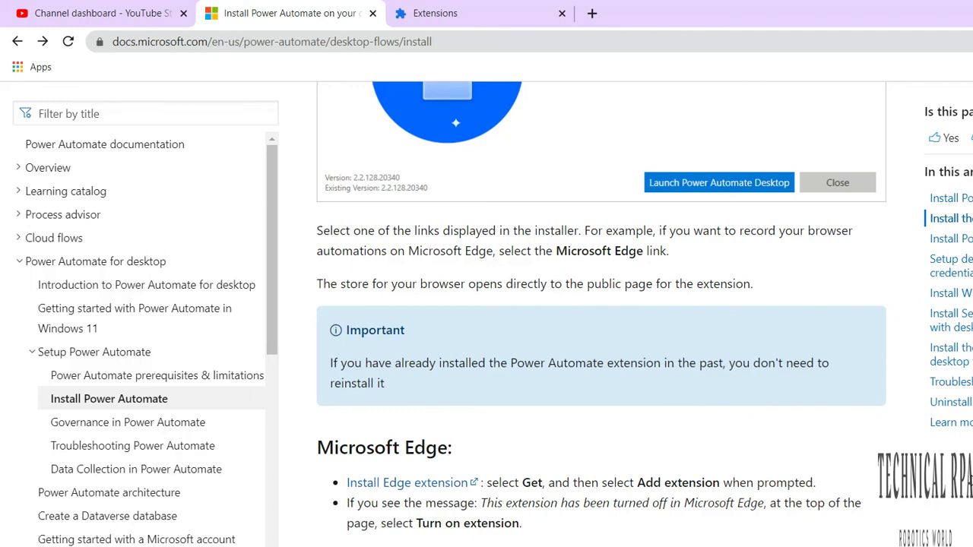
pyautogui.scroll(-5, 600, 304)
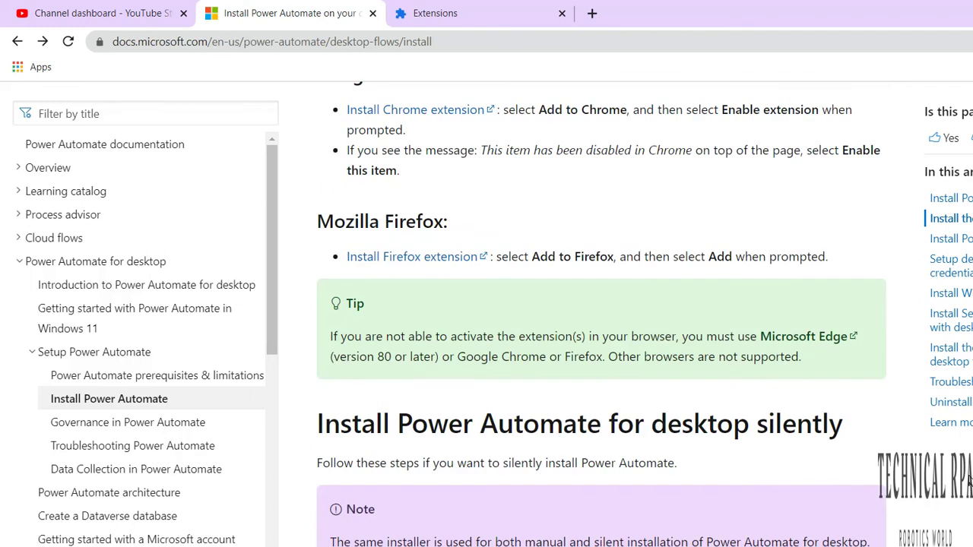
pyautogui.scroll(-6, 970, 479)
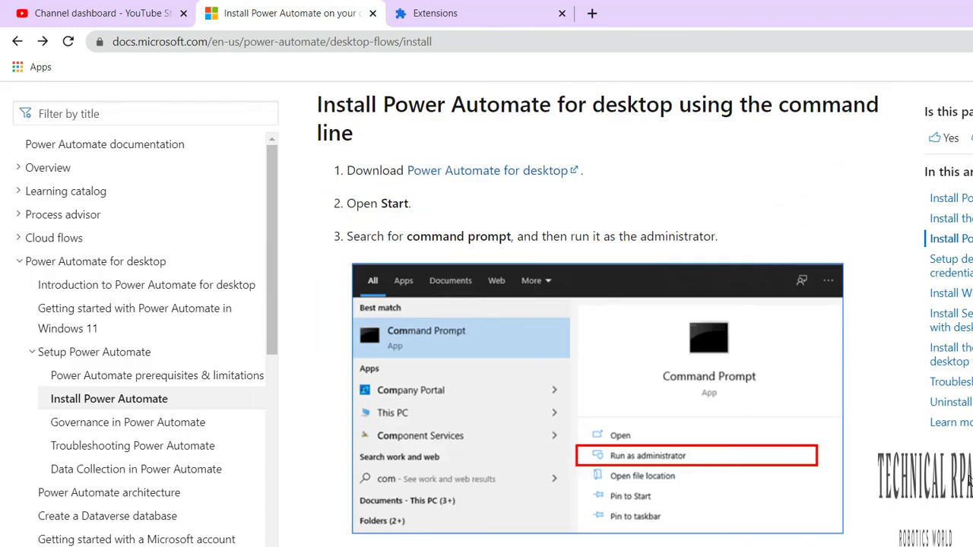
pyautogui.scroll(-6, 970, 479)
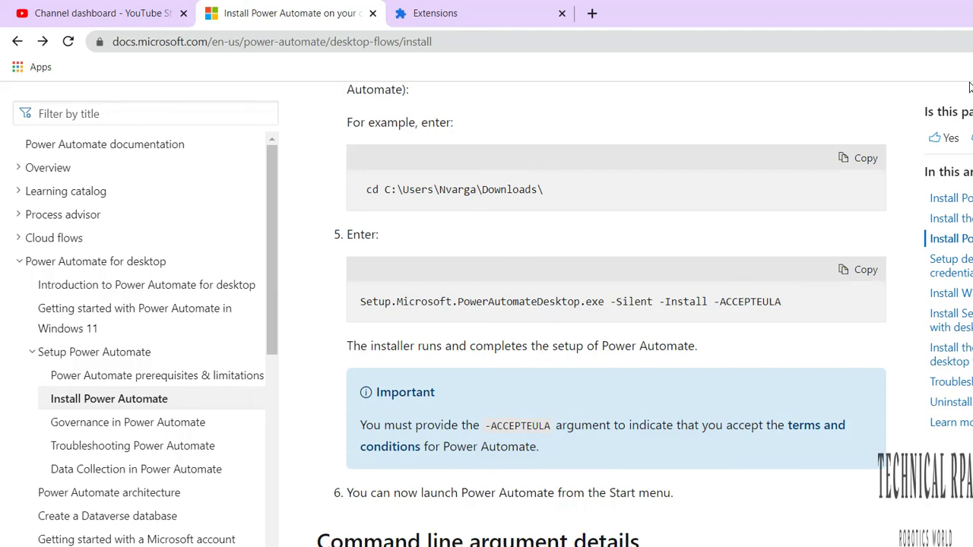
pyautogui.scroll(15, 969, 89)
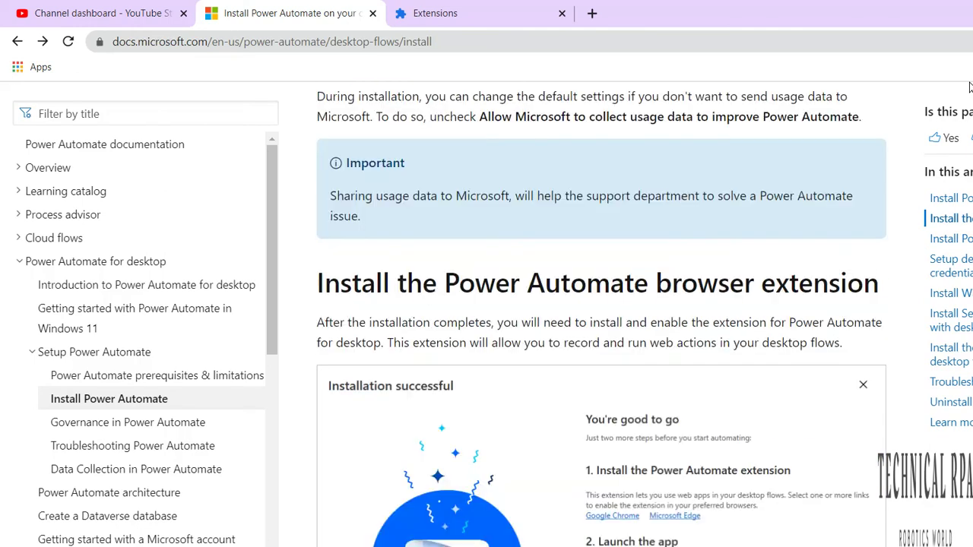
pyautogui.scroll(5, 969, 87)
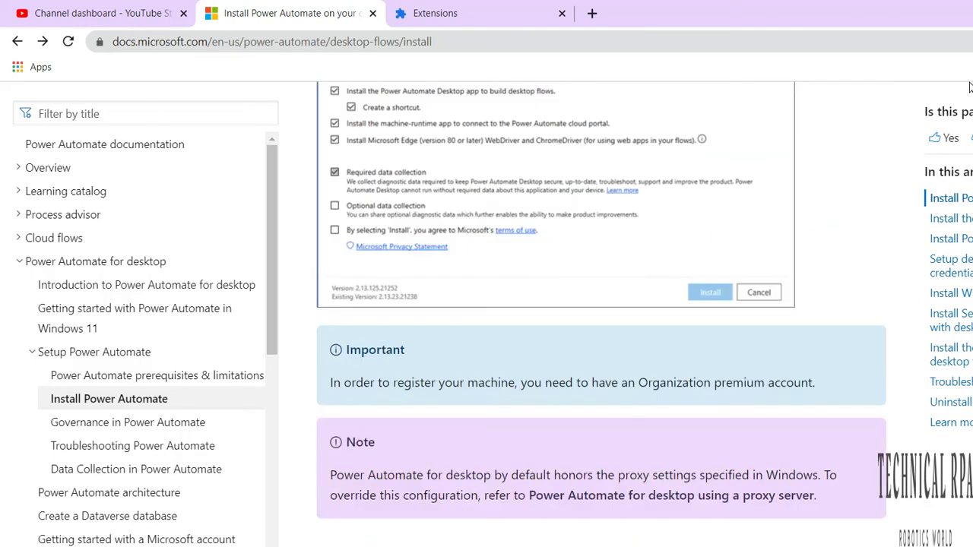
pyautogui.scroll(6, 969, 88)
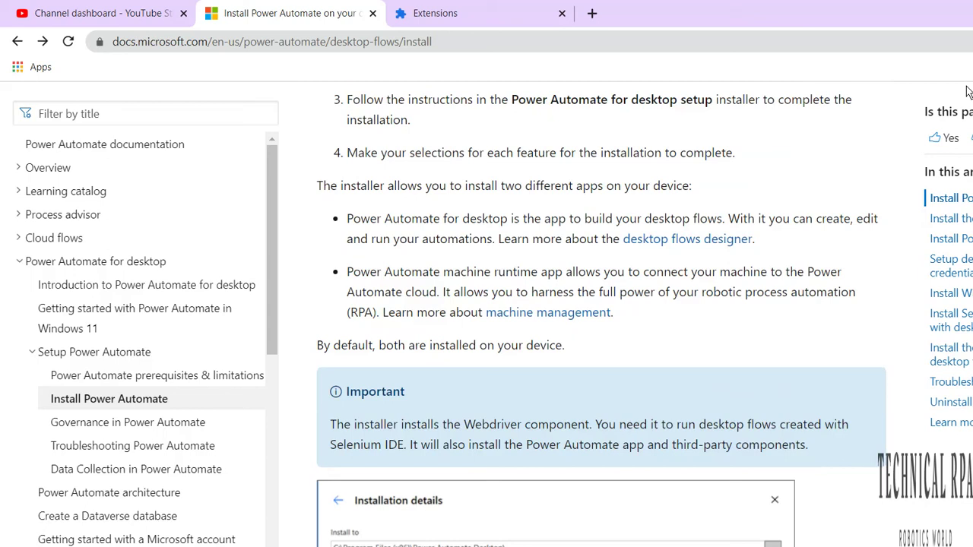
pyautogui.scroll(6, 969, 92)
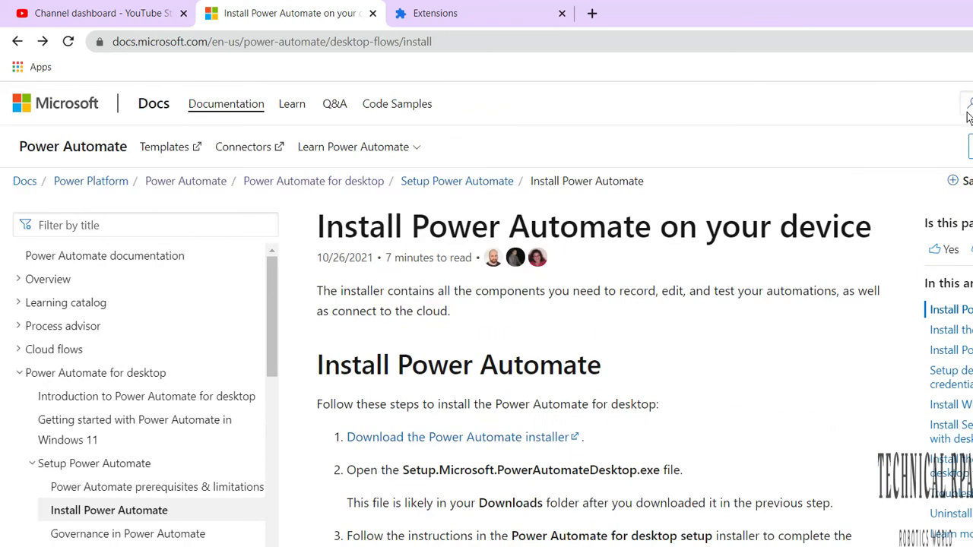
pyautogui.click(370, 42)
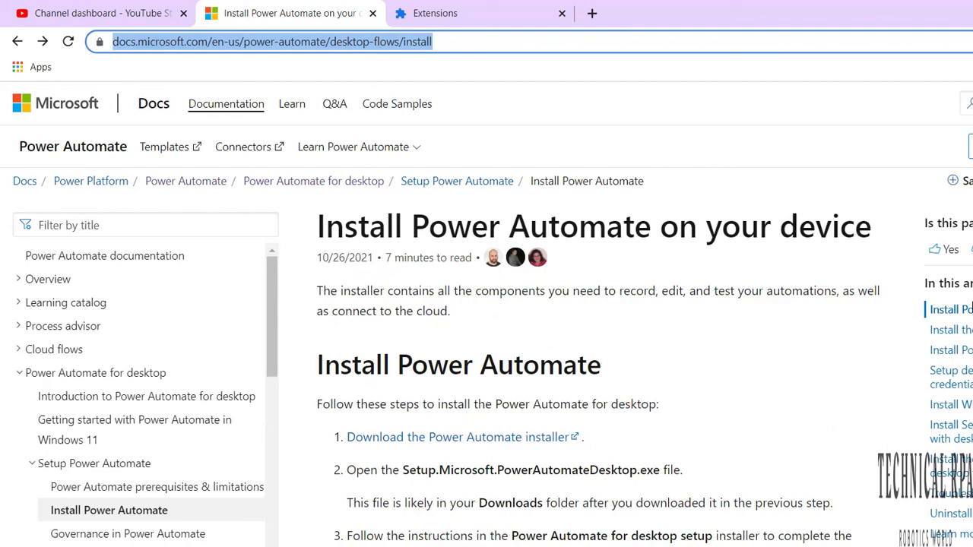
# - Review the documentation's installation details, data collection, browser extension, silent installation and command-line argument sections
pyautogui.scroll(-7, 969, 311)
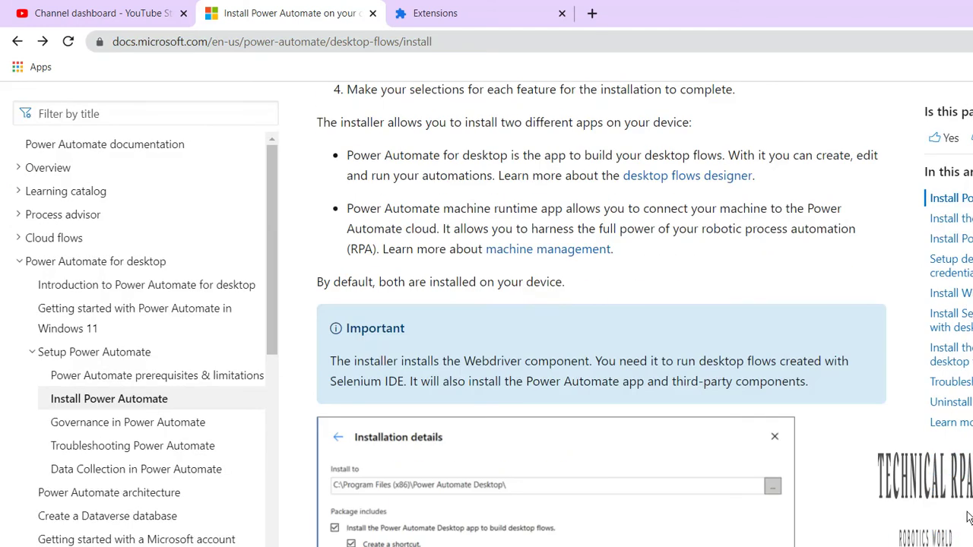
pyautogui.scroll(-3, 970, 520)
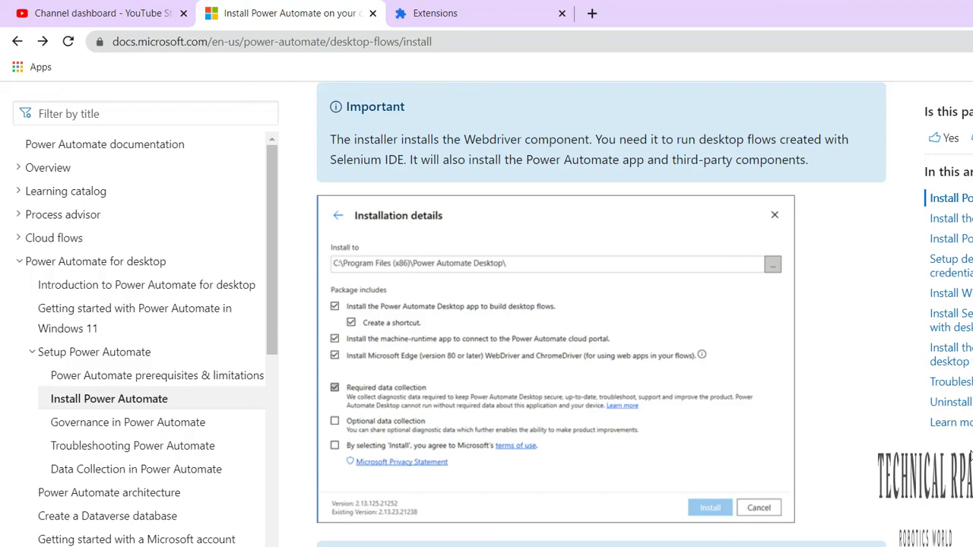
pyautogui.scroll(-5, 970, 455)
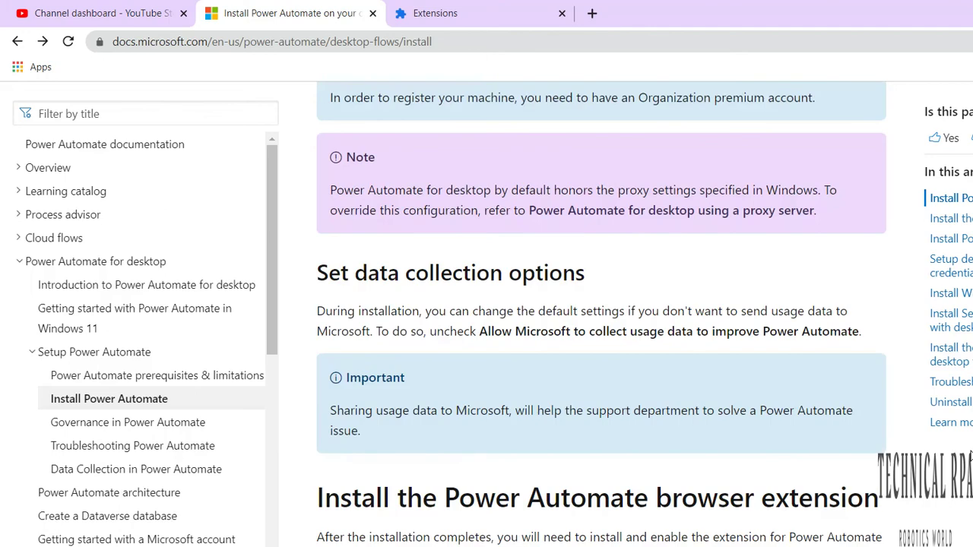
pyautogui.scroll(-7, 970, 454)
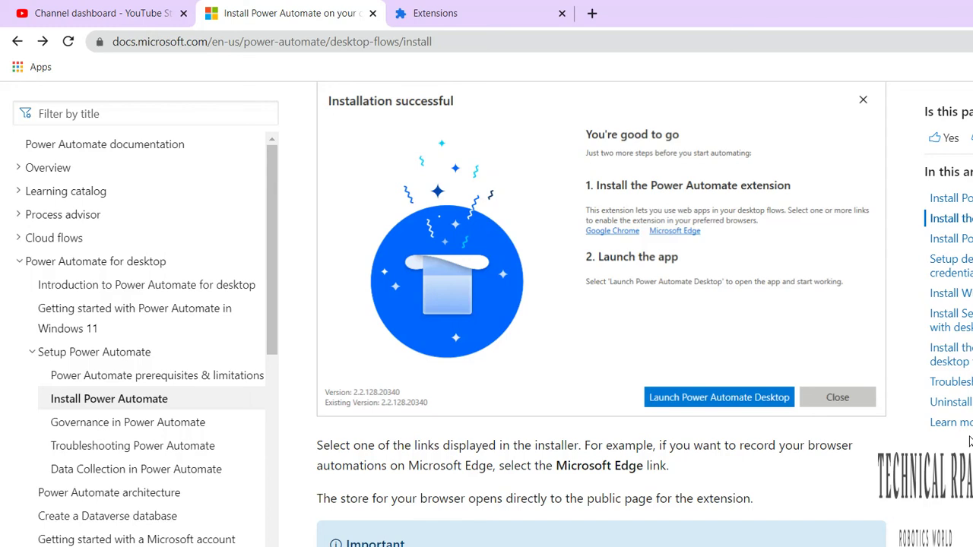
pyautogui.scroll(-6, 970, 441)
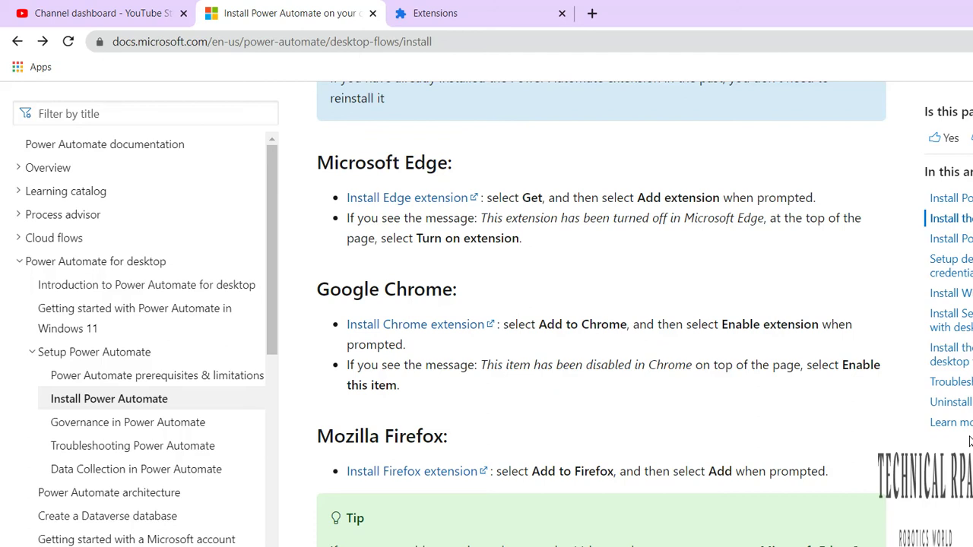
pyautogui.scroll(-6, 970, 440)
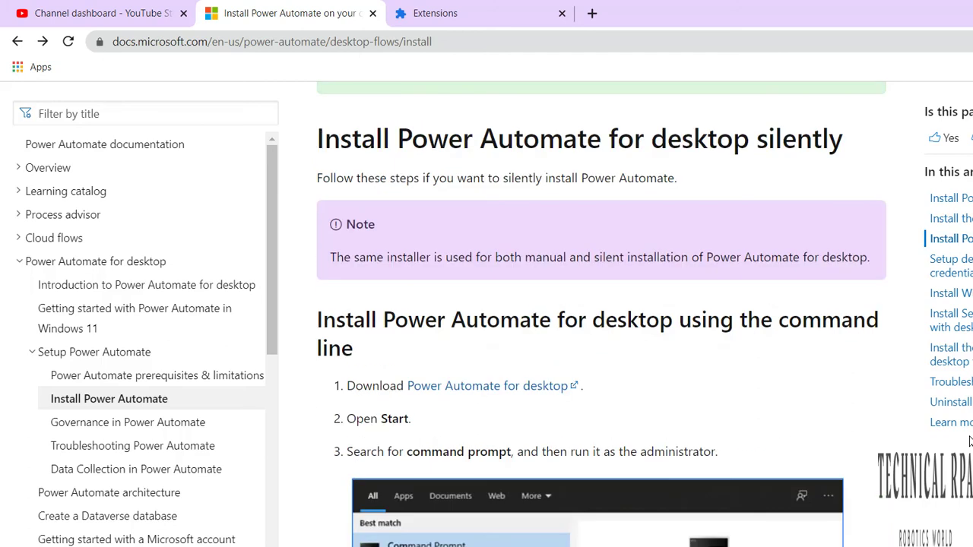
pyautogui.scroll(-3, 967, 519)
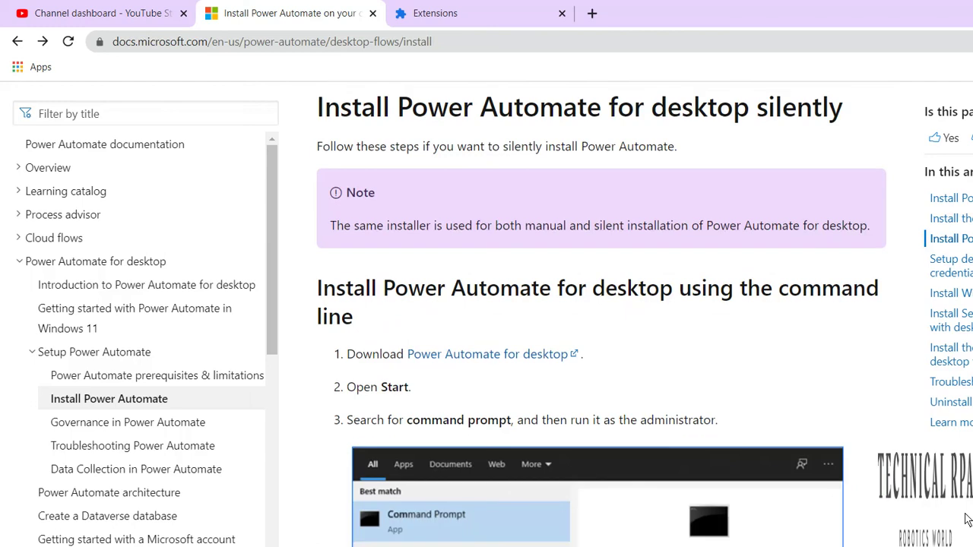
pyautogui.scroll(-3, 968, 519)
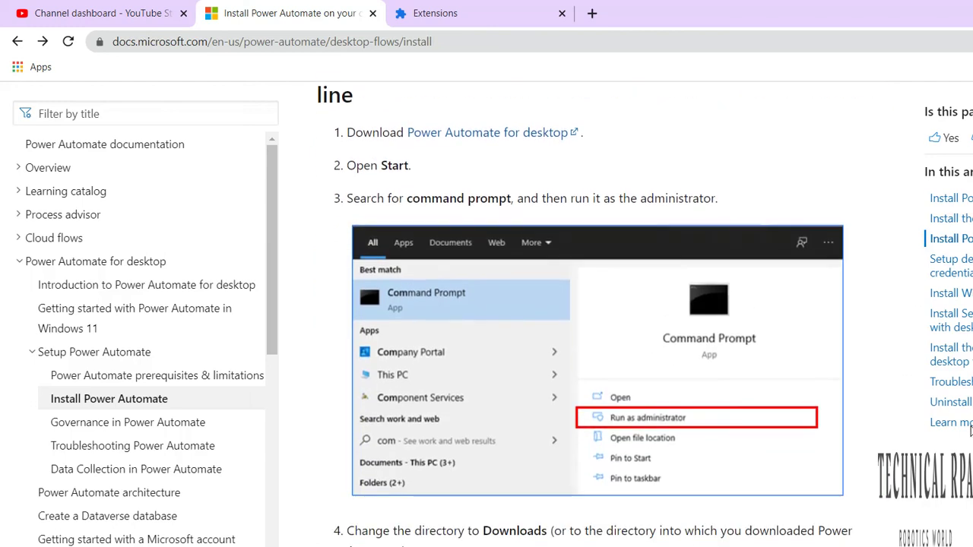
pyautogui.scroll(-6, 970, 431)
pyautogui.scroll(-6, 970, 431)
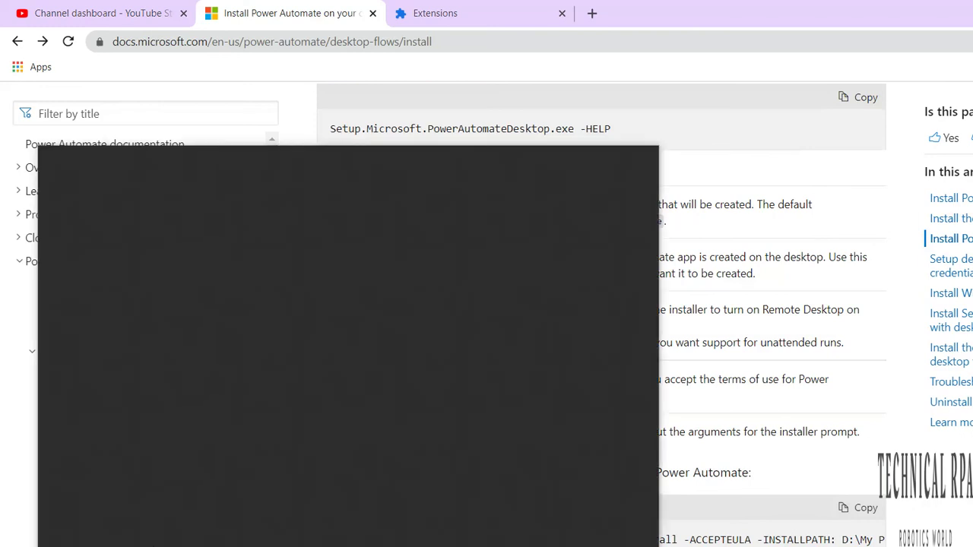
# - Search Windows for "power" to locate the Power Automate app, and switch to the Windows Enviroment check flow designer
pyautogui.write('power')
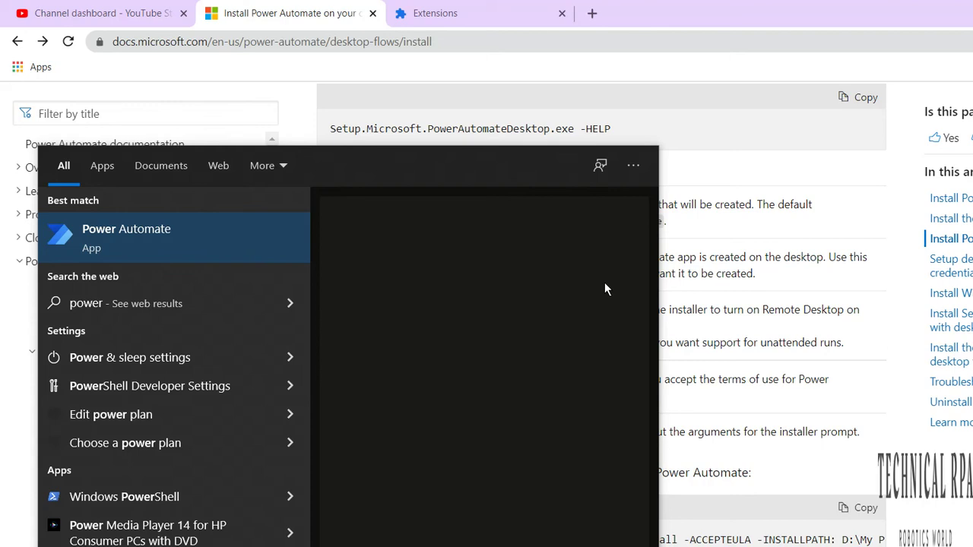
pyautogui.press('Escape')
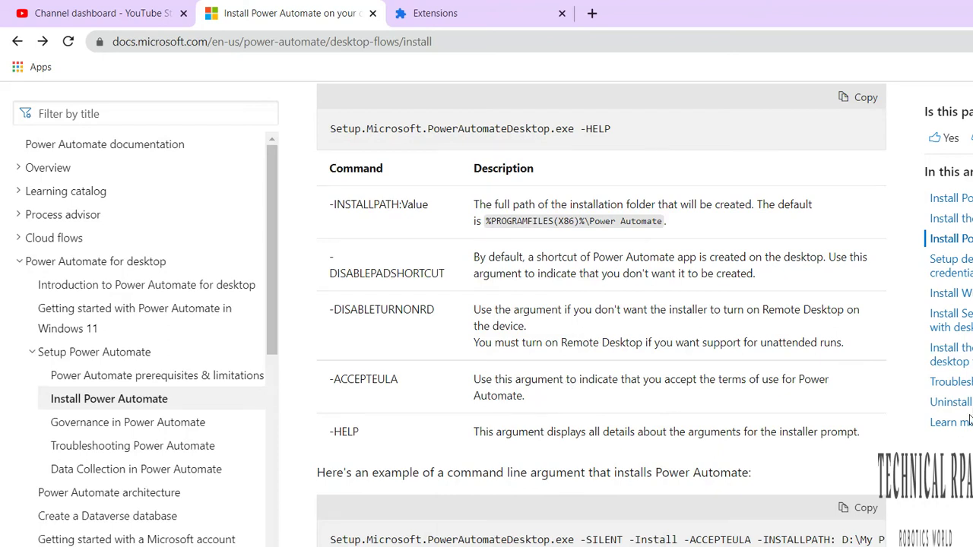
pyautogui.moveTo(515, 538)
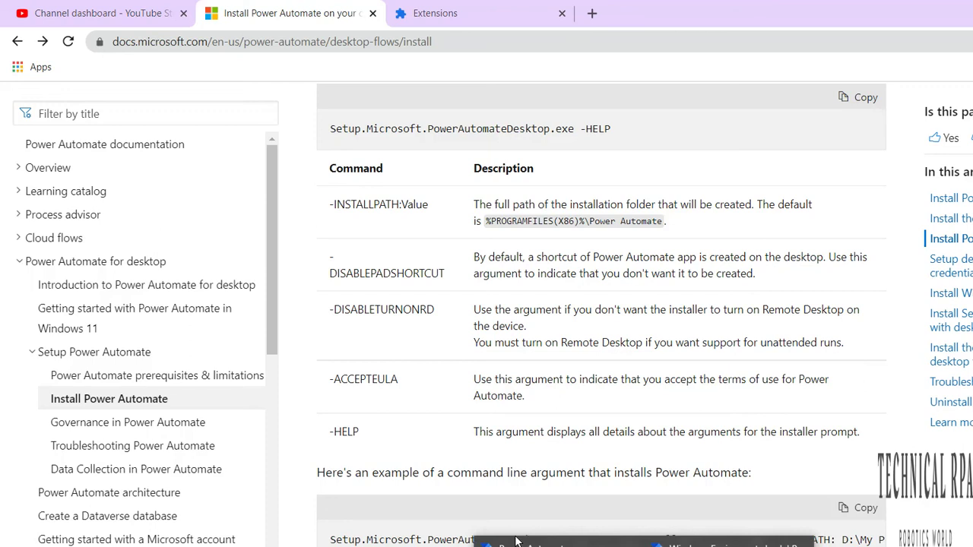
pyautogui.click(730, 544)
pyautogui.click(516, 540)
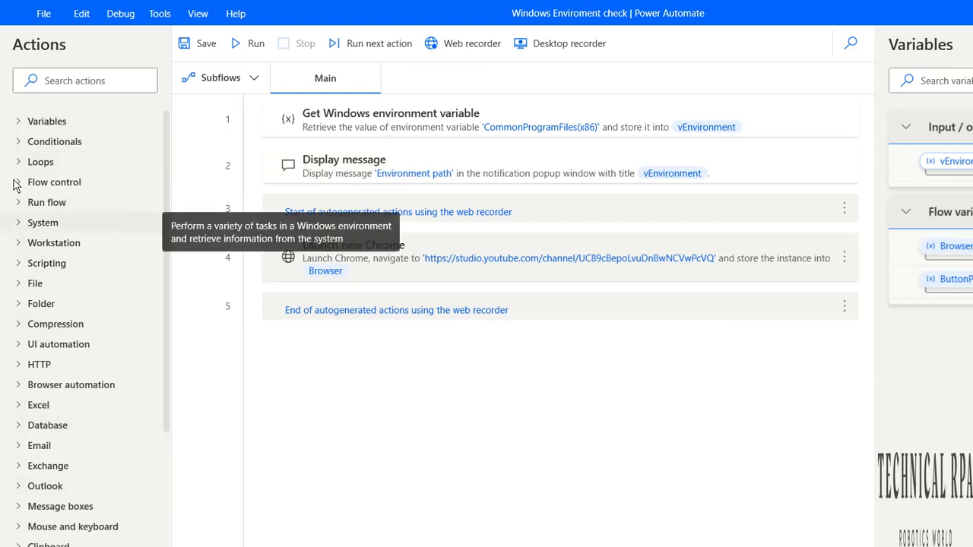
# - Expand the System and Workstation action groups and add an Empty recycle bin action directly before Launch new Chrome
pyautogui.click(18, 222)
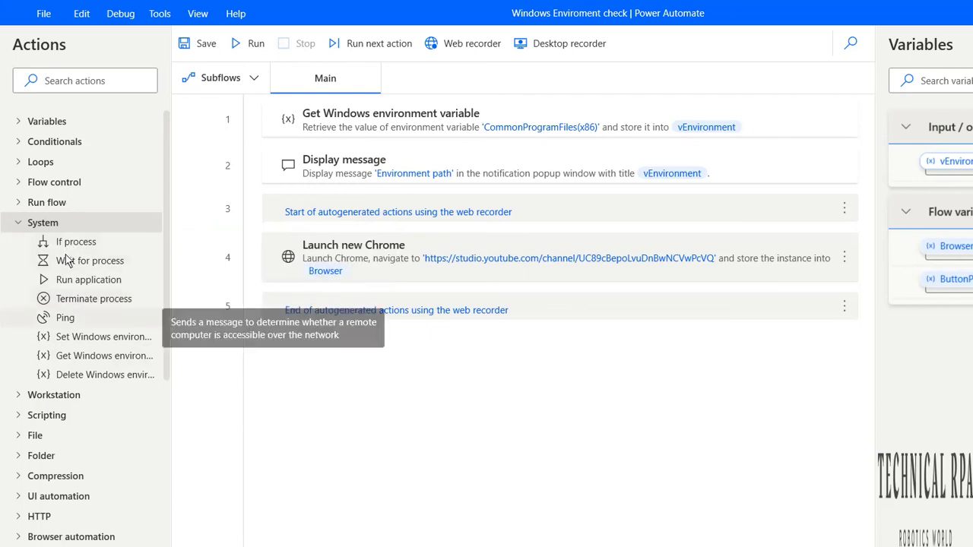
pyautogui.click(53, 394)
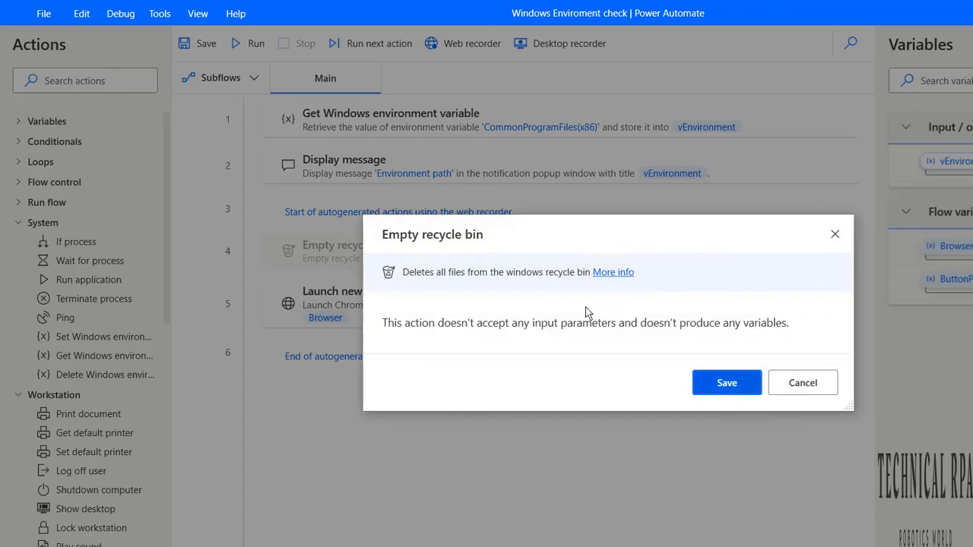
pyautogui.press('Return')
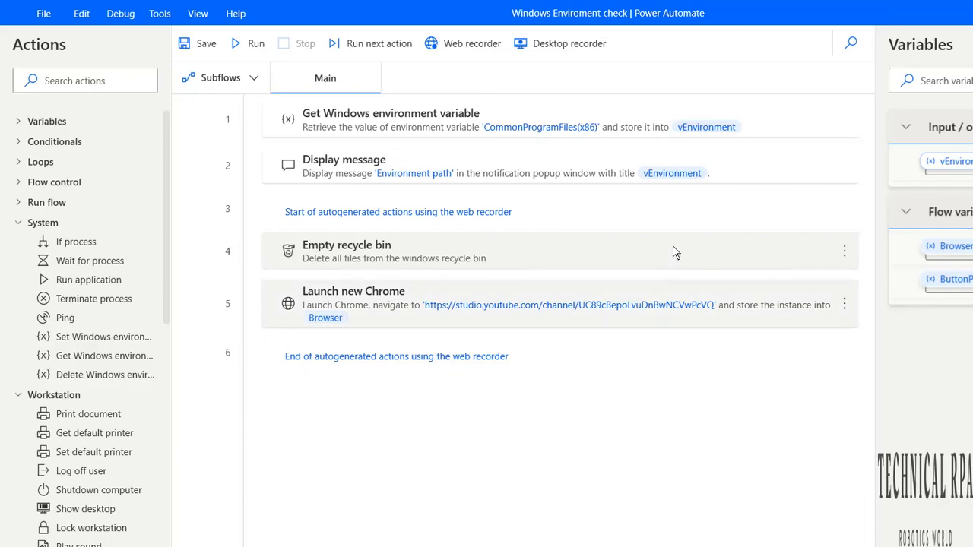
# - Disable the Launch new Chrome action, run the flow and dismiss its Environment path message
pyautogui.click(844, 305)
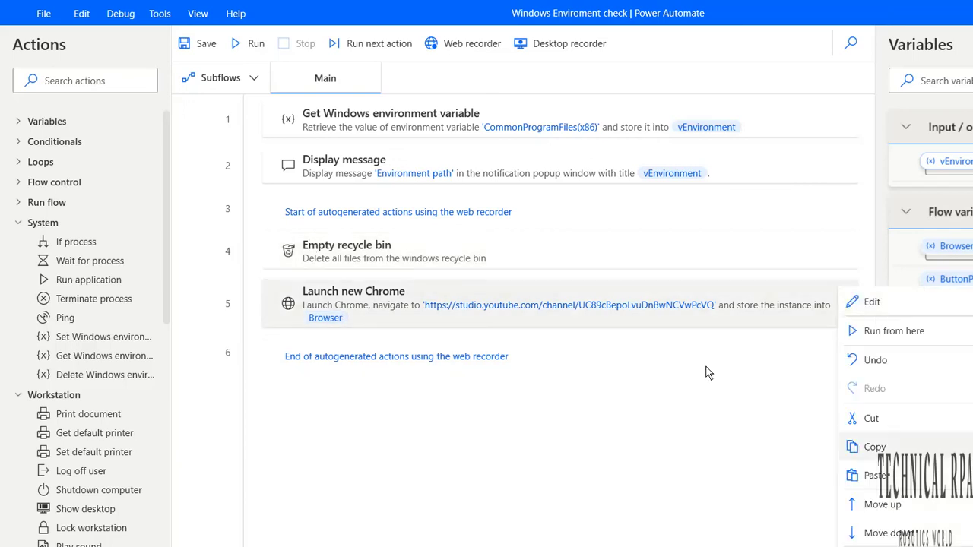
pyautogui.press('Escape')
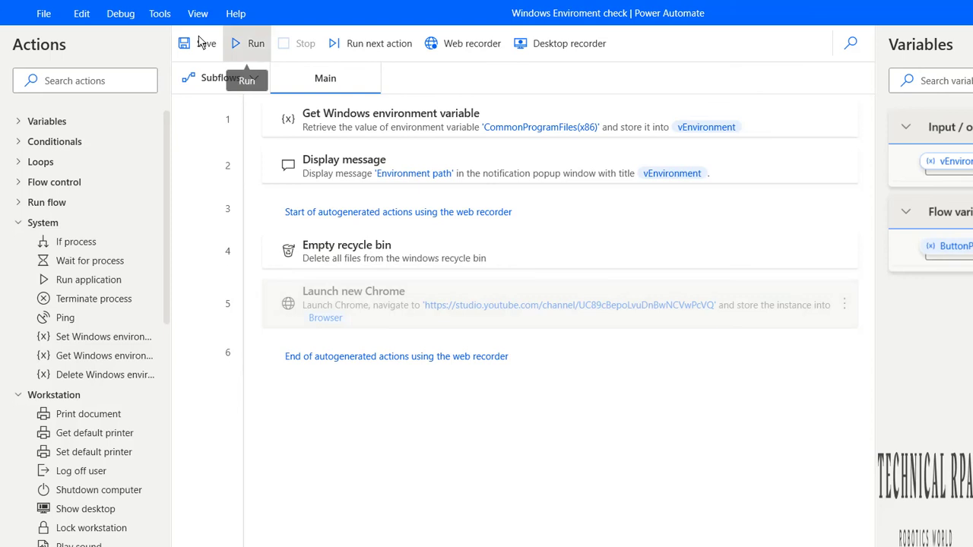
pyautogui.click(251, 44)
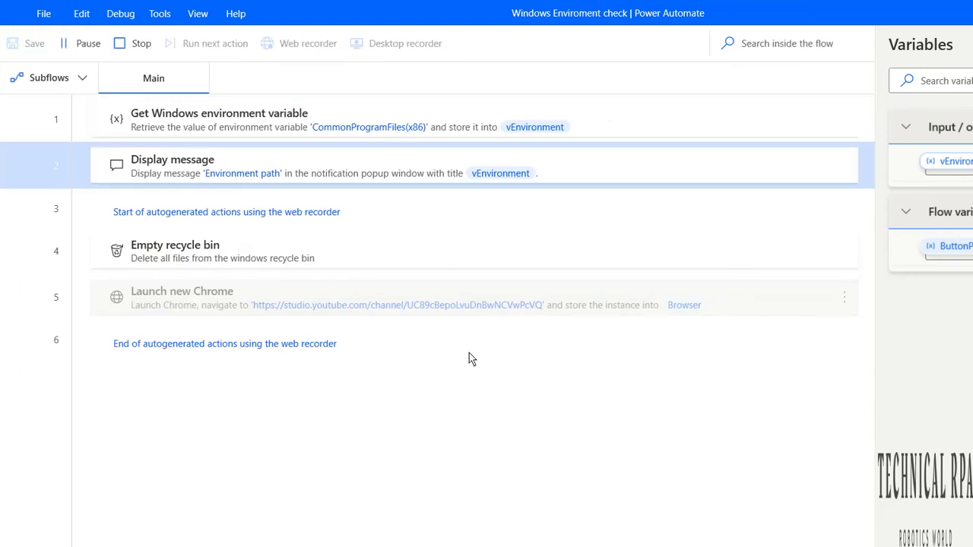
pyautogui.press('Return')
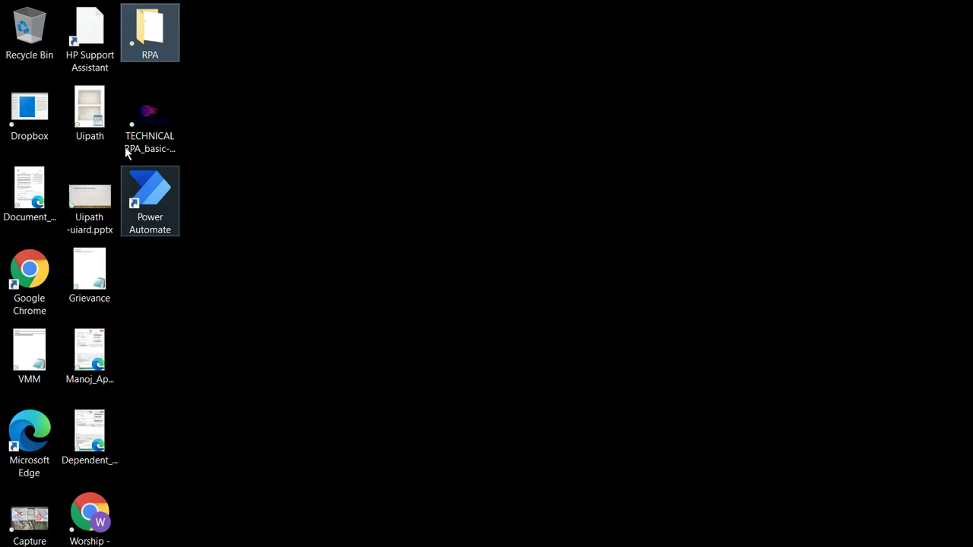
# - Open the Recycle Bin on the desktop to check its contents, close it and return to the flow designer
pyautogui.click(149, 32)
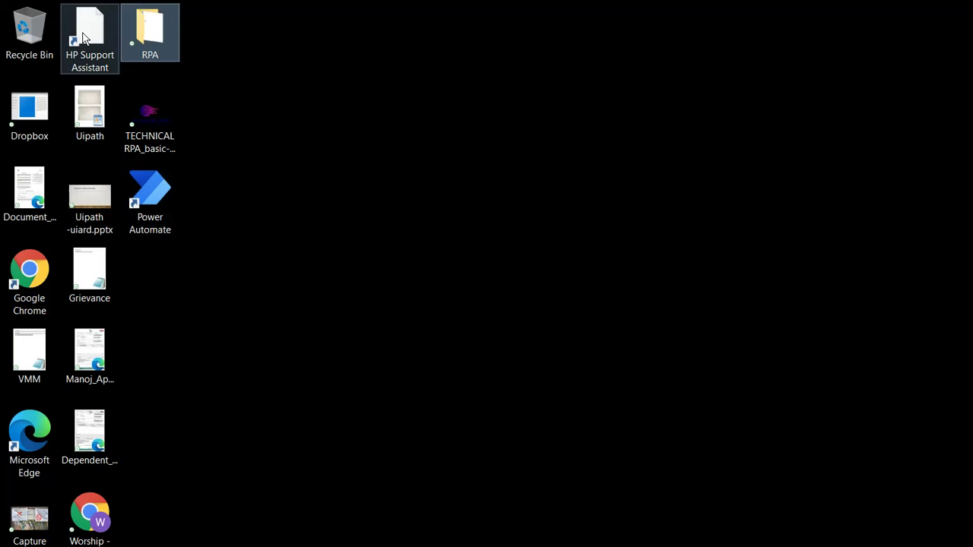
pyautogui.click(29, 32)
pyautogui.press('Return')
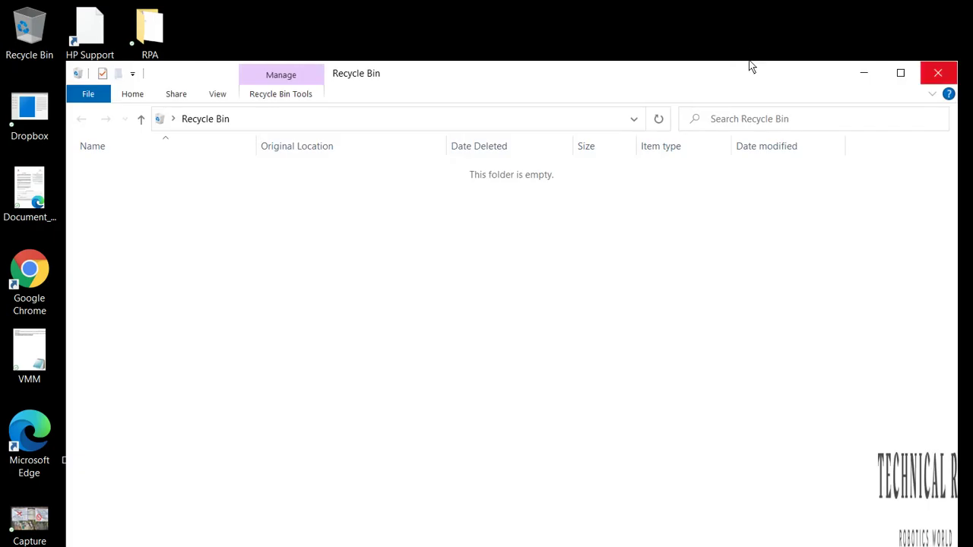
pyautogui.hotkey('alt', 'F4')
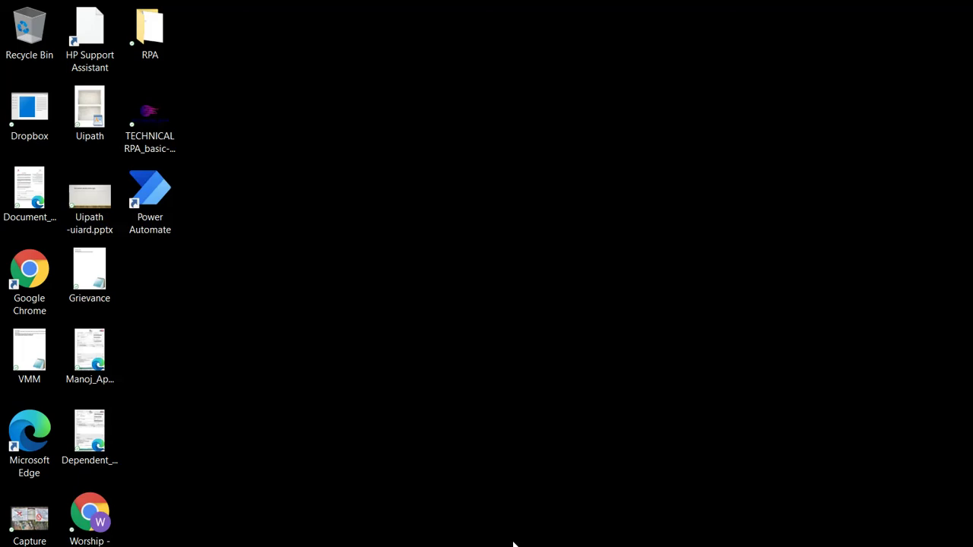
pyautogui.moveTo(514, 545)
pyautogui.click(556, 485)
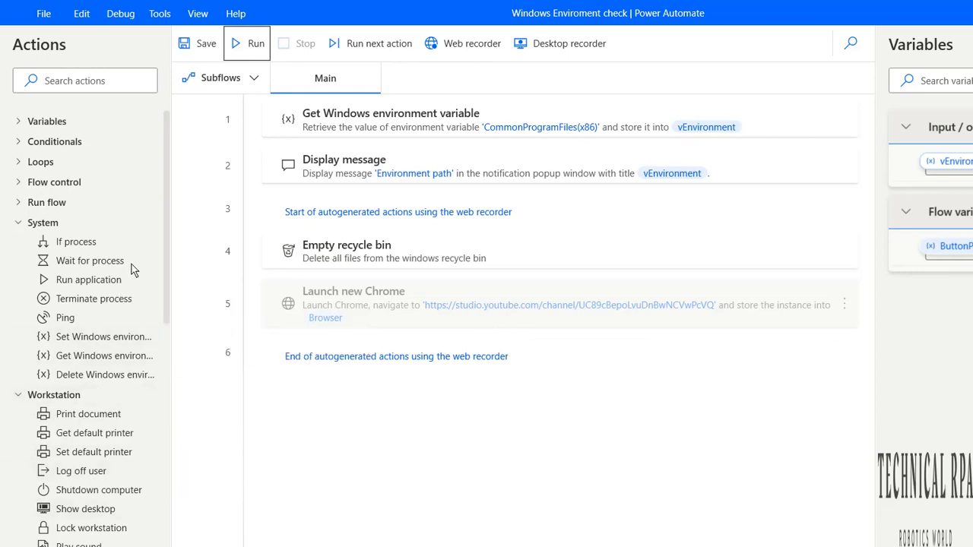
# - Open a new Get screen resolution action, then search Windows for "display sett" and review the Ease of Access display settings
pyautogui.scroll(-10, 131, 268)
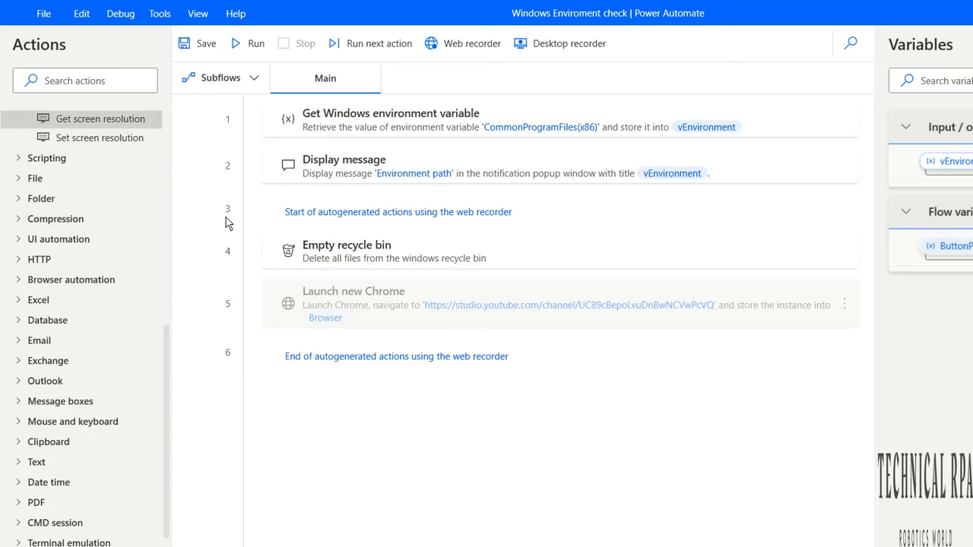
pyautogui.doubleClick(100, 114)
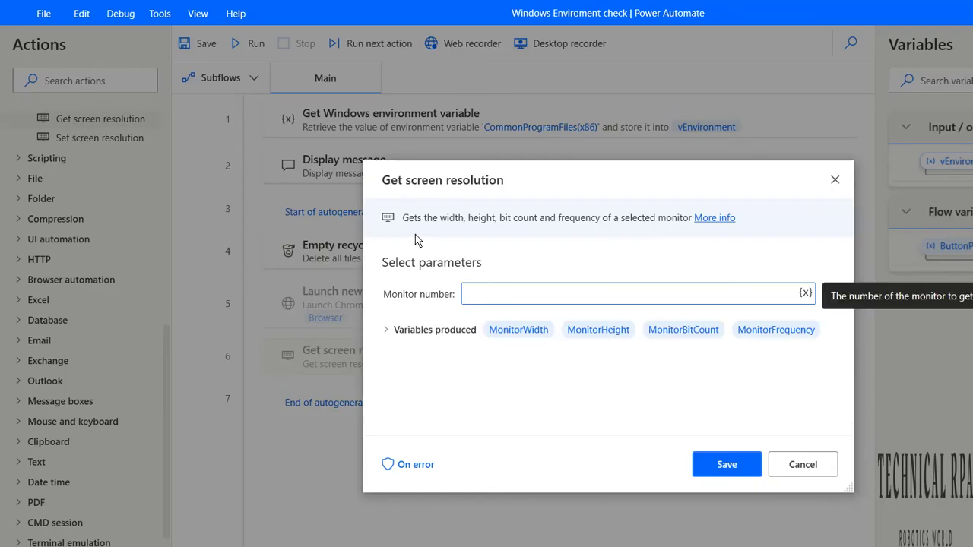
pyautogui.click(134, 541)
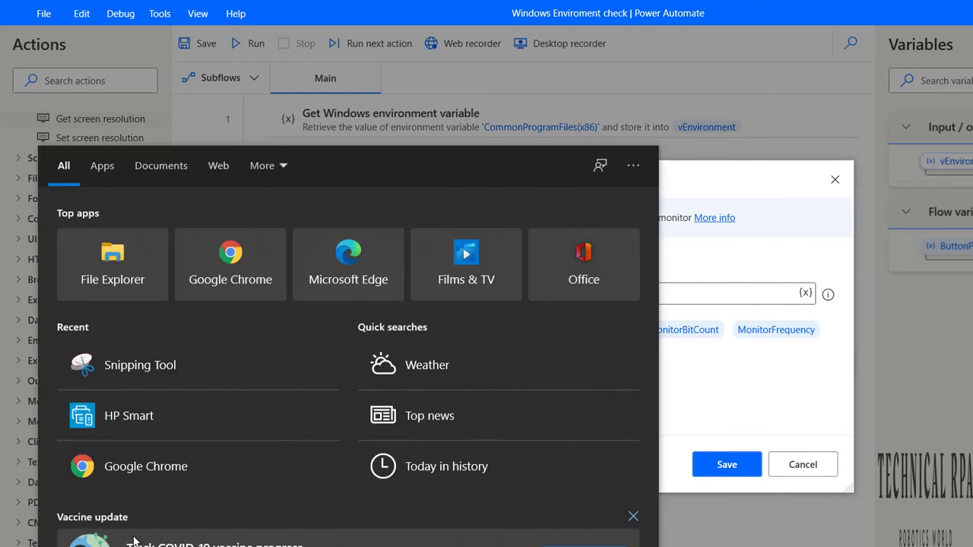
pyautogui.write('display')
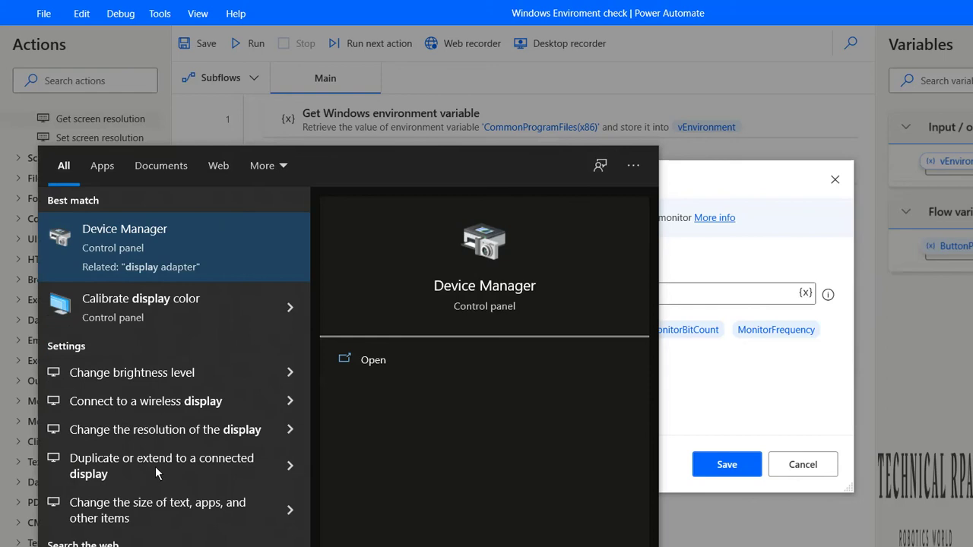
pyautogui.write(' sett')
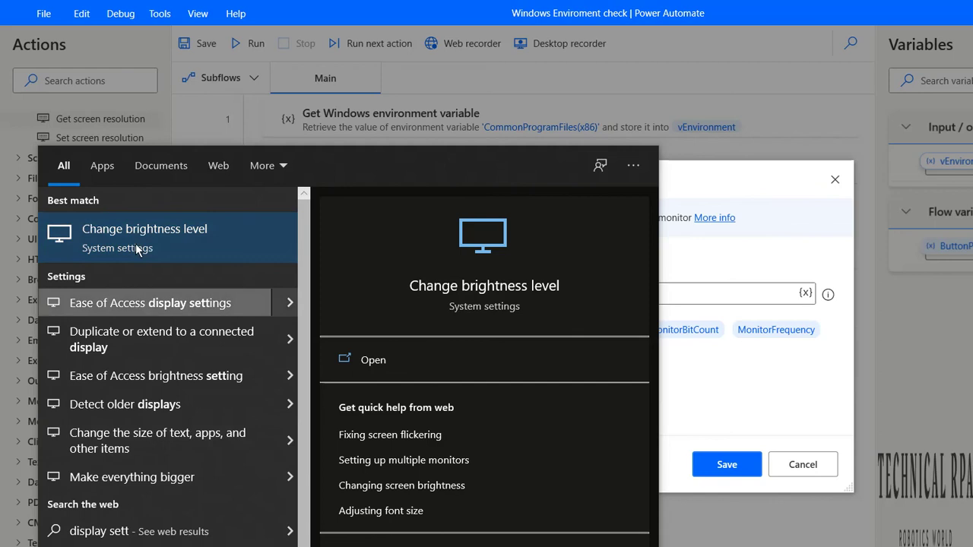
pyautogui.press('Escape')
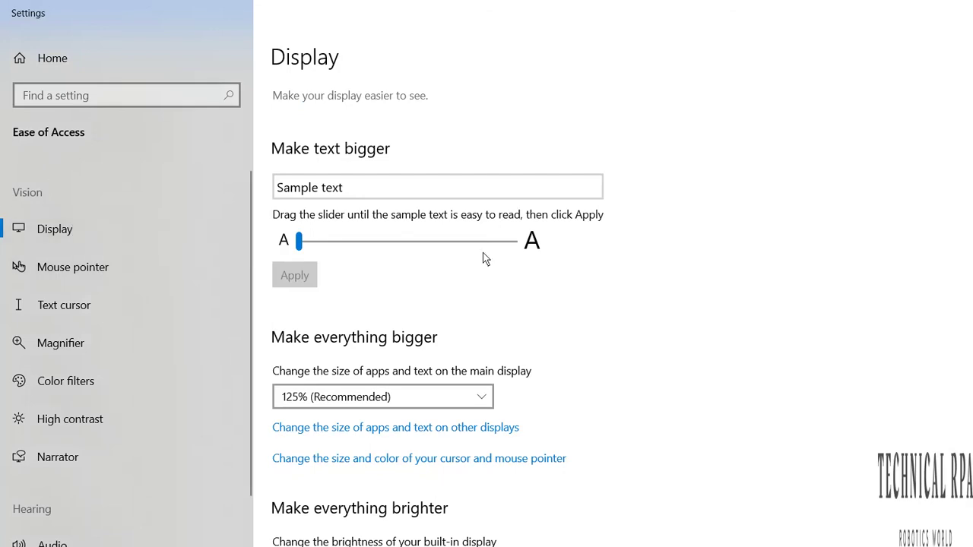
pyautogui.scroll(-5, 969, 386)
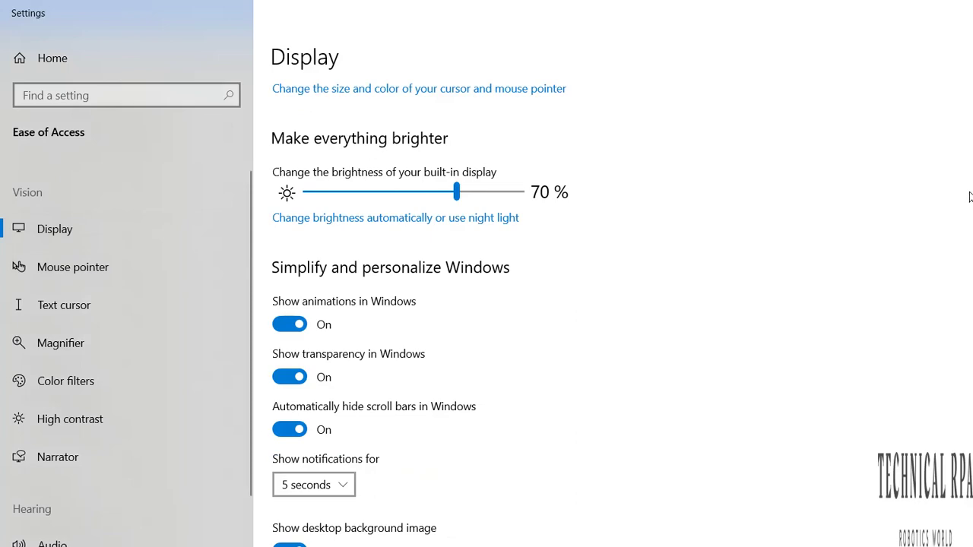
pyautogui.scroll(5, 968, 196)
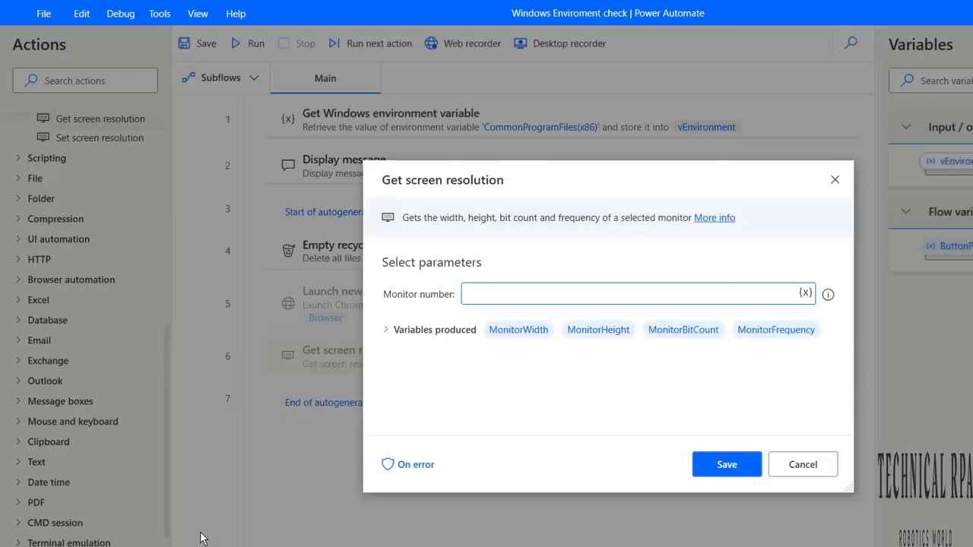
# - Search Windows for "resol" and open the setting for changing the resolution of the display
pyautogui.click(160, 544)
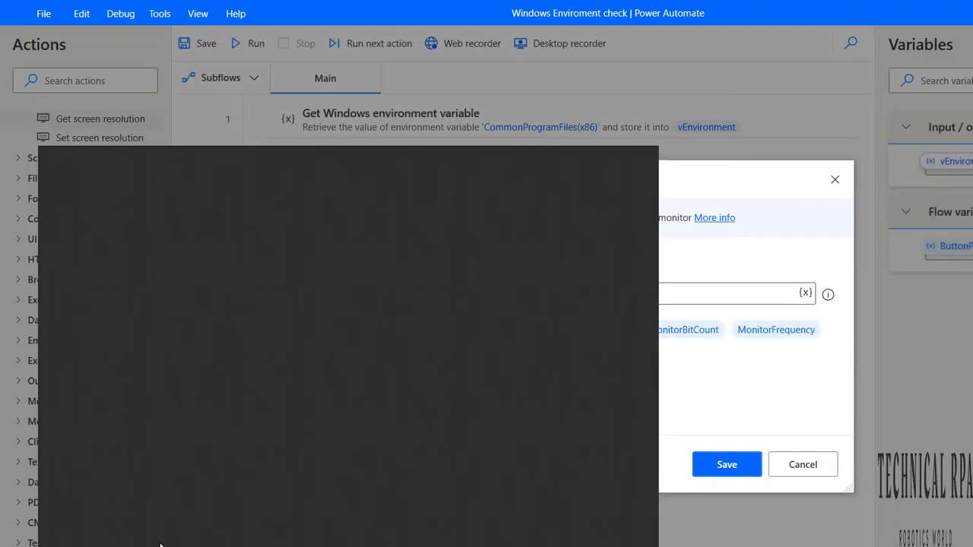
pyautogui.write('resol')
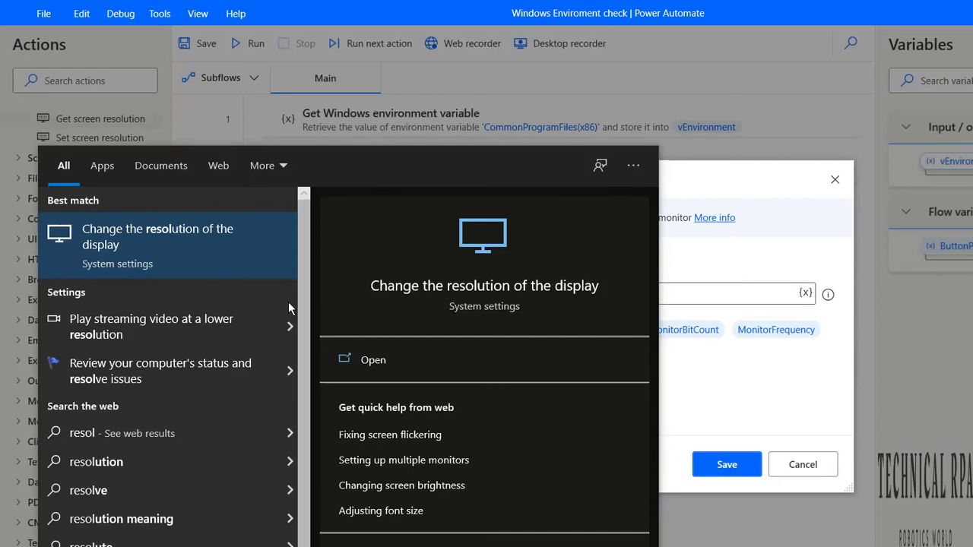
pyautogui.press('Return')
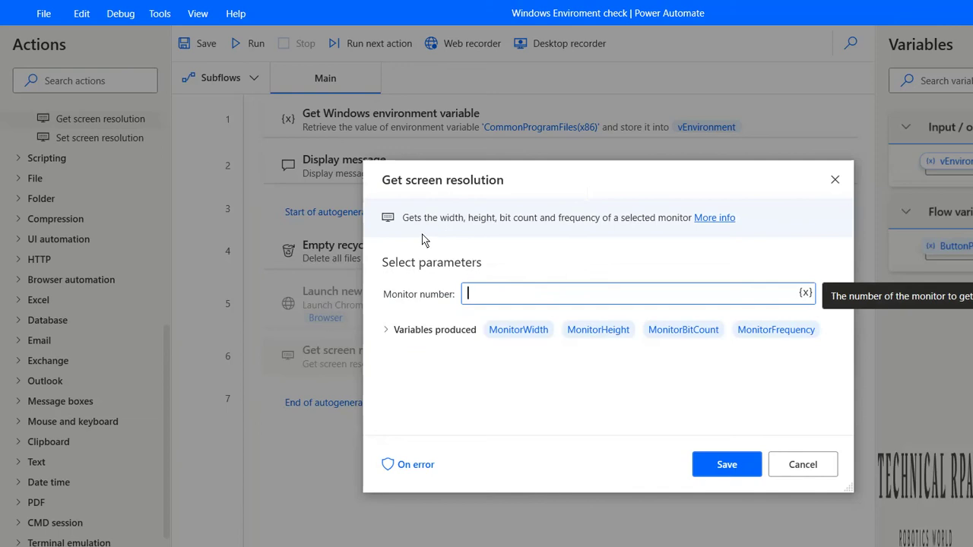
pyautogui.write('1')
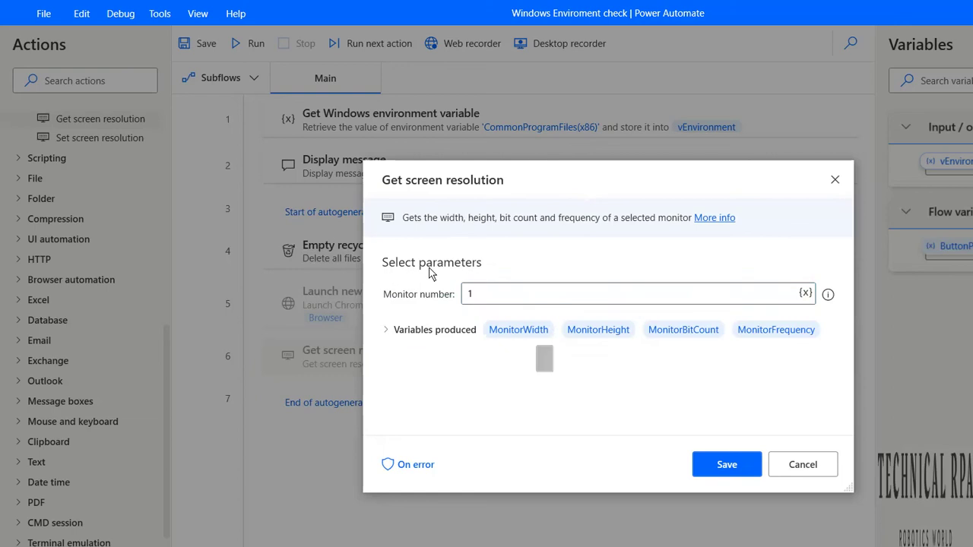
pyautogui.click(430, 329)
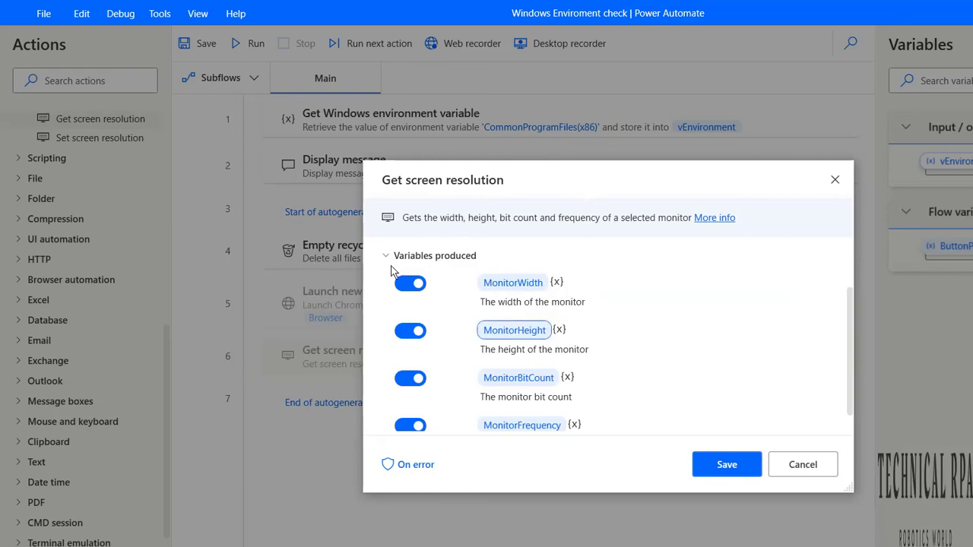
pyautogui.hotkey('shift', 'Tab')
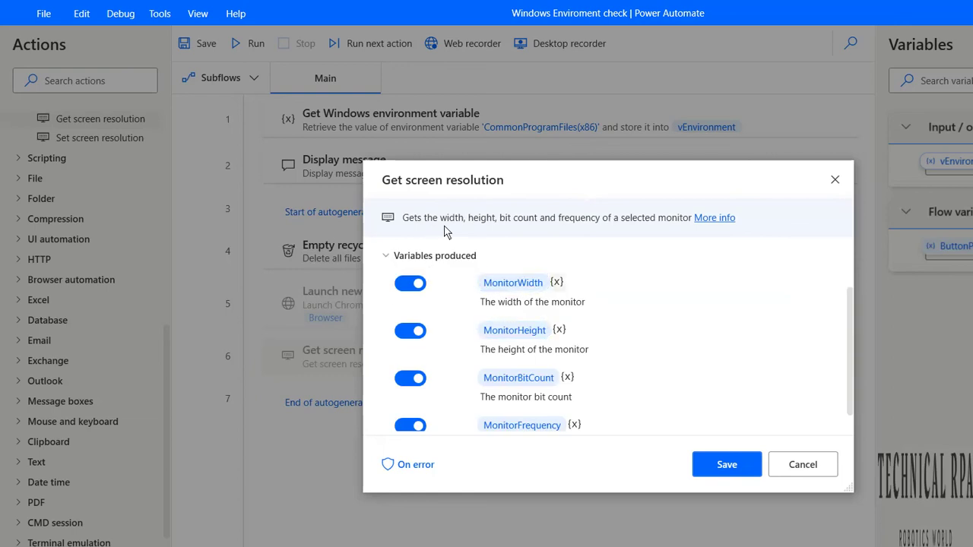
pyautogui.press('Return')
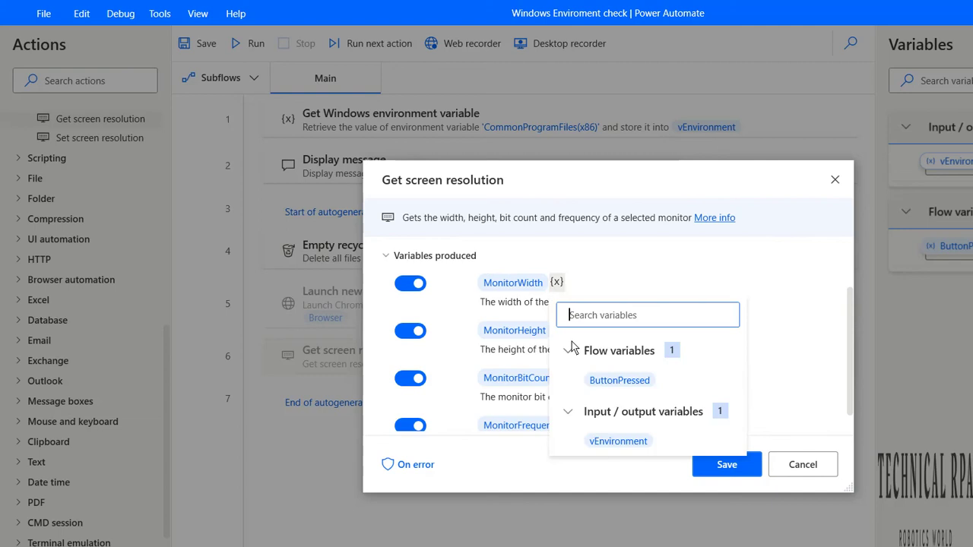
pyautogui.click(665, 148)
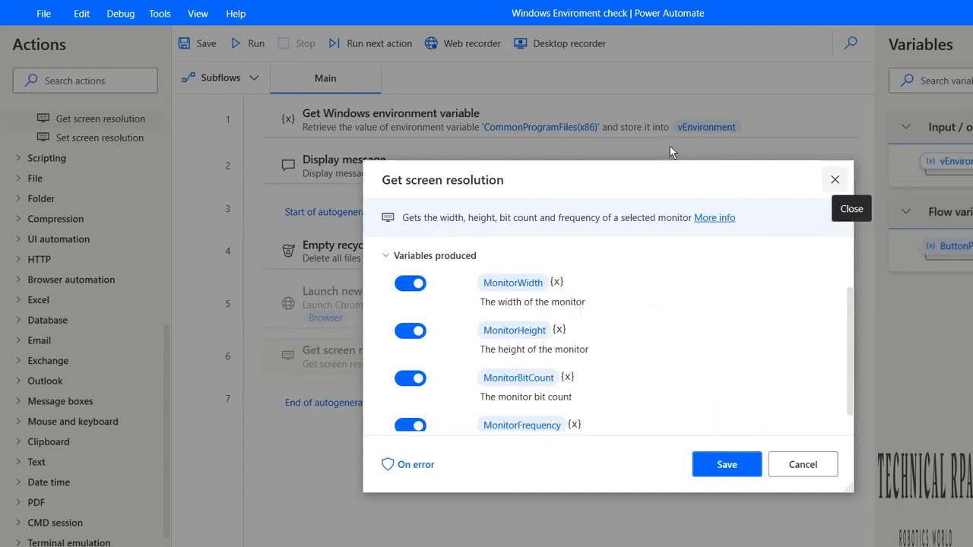
pyautogui.press('Escape')
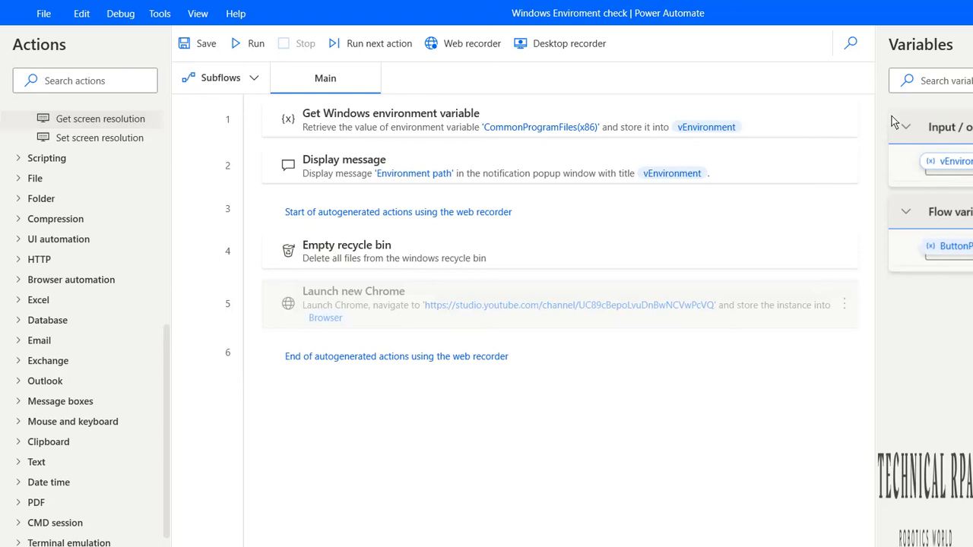
# - Create an output variable with vMonitorWidth as both its variable name and external name
pyautogui.click(883, 144)
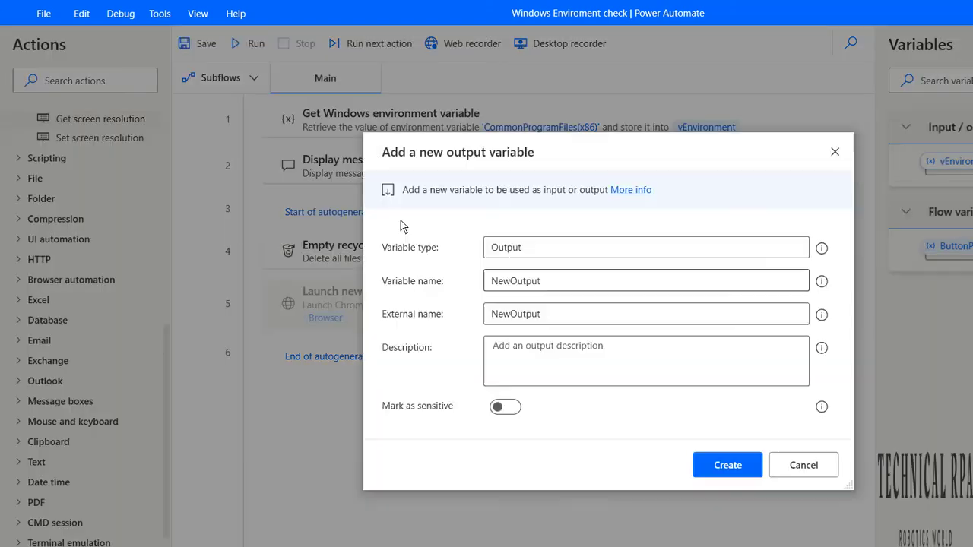
pyautogui.press('BackSpace')
pyautogui.press('BackSpace')
pyautogui.press('BackSpace')
pyautogui.press('BackSpace')
pyautogui.press('BackSpace')
pyautogui.press('BackSpace')
pyautogui.press('BackSpace')
pyautogui.press('BackSpace')
pyautogui.press('BackSpace')
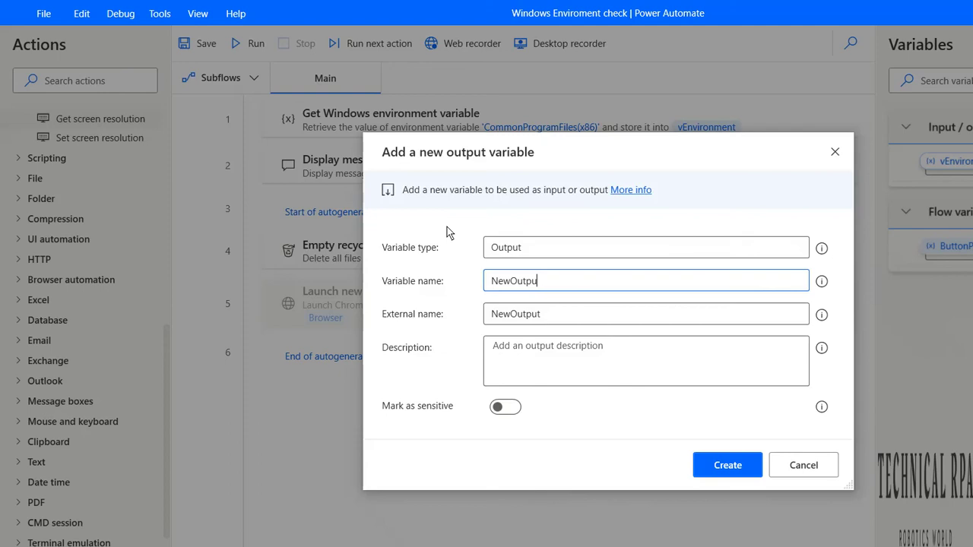
pyautogui.write('vMonitorWidth')
pyautogui.hotkey('ctrl', 'a')
pyautogui.hotkey('ctrl', 'c')
pyautogui.press('Tab')
pyautogui.hotkey('ctrl', 'v')
pyautogui.hotkey('ctrl', 'a')
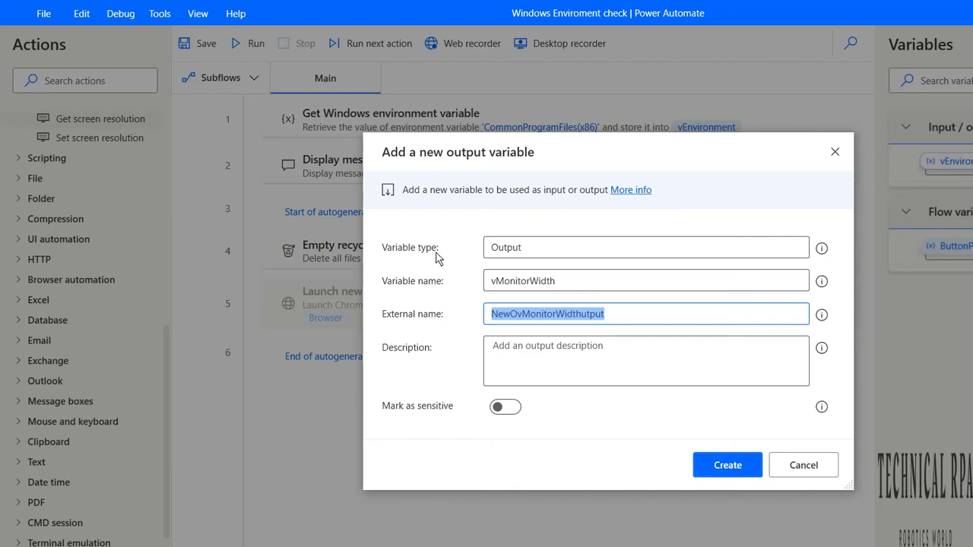
pyautogui.press('BackSpace')
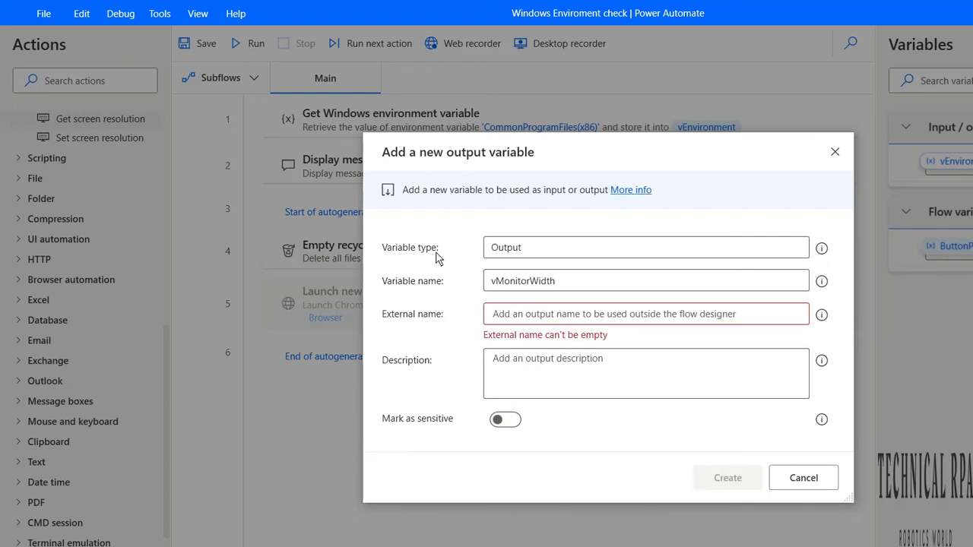
pyautogui.hotkey('ctrl', 'v')
pyautogui.press('Return')
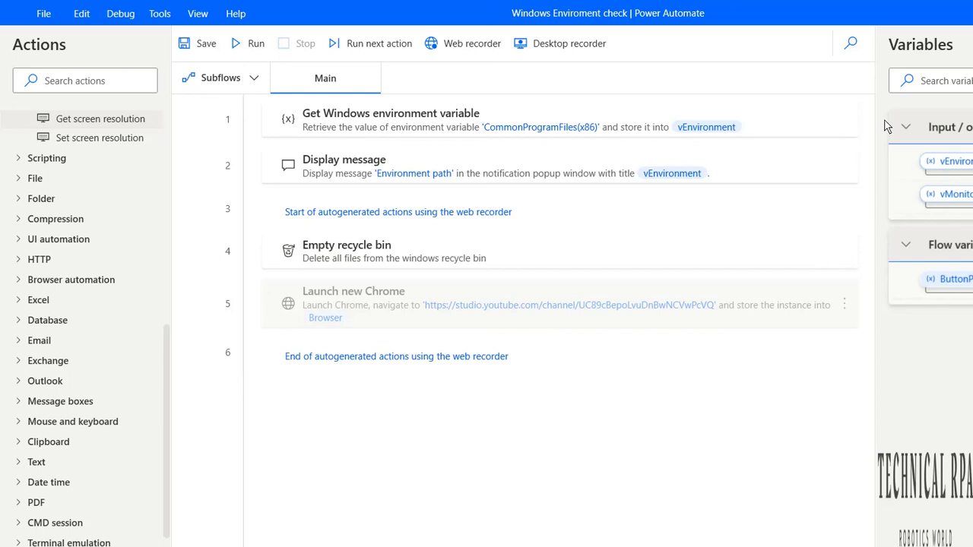
# - Create an output variable with vMonitorHeight as both its variable name and external name
pyautogui.click(878, 147)
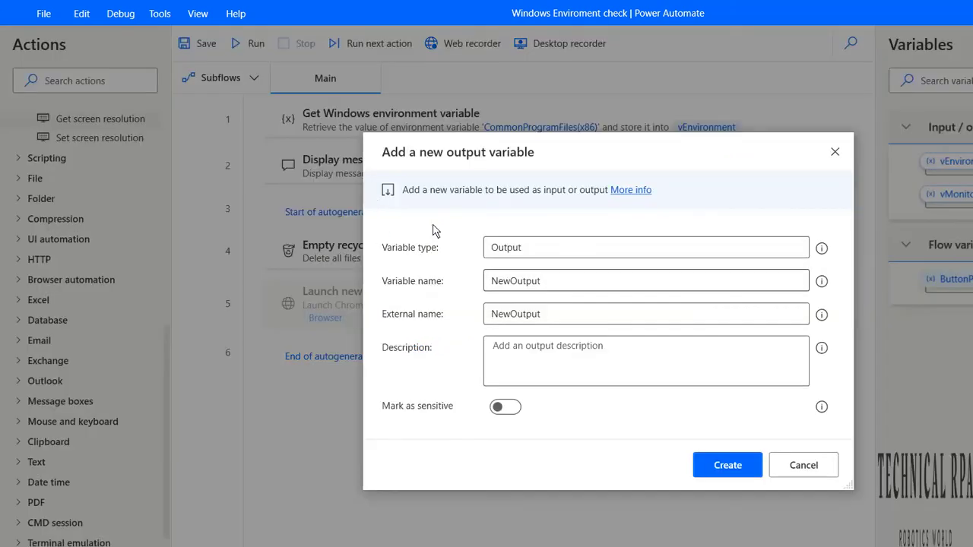
pyautogui.press('BackSpace')
pyautogui.press('BackSpace')
pyautogui.press('BackSpace')
pyautogui.press('BackSpace')
pyautogui.press('BackSpace')
pyautogui.press('BackSpace')
pyautogui.press('BackSpace')
pyautogui.press('BackSpace')
pyautogui.press('BackSpace')
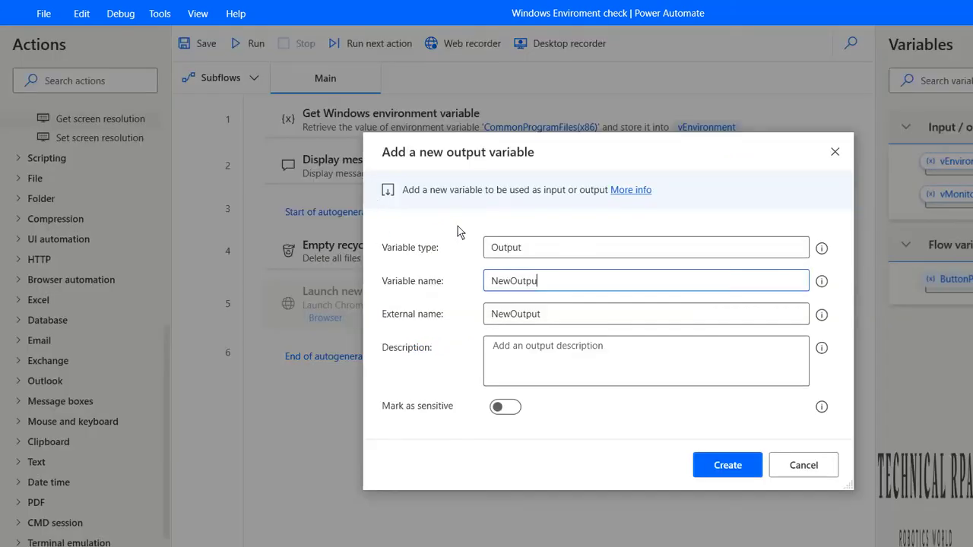
pyautogui.hotkey('ctrl', 'v')
pyautogui.press('BackSpace')
pyautogui.press('BackSpace')
pyautogui.press('BackSpace')
pyautogui.press('BackSpace')
pyautogui.press('BackSpace')
pyautogui.write('Height')
pyautogui.hotkey('ctrl', 'a')
pyautogui.hotkey('ctrl', 'c')
pyautogui.press('Tab')
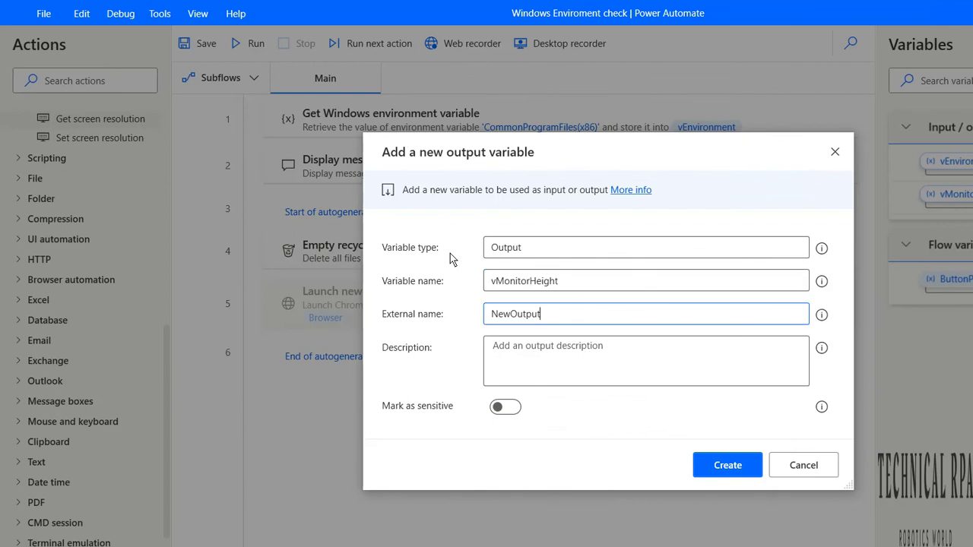
pyautogui.press('BackSpace')
pyautogui.press('BackSpace')
pyautogui.press('BackSpace')
pyautogui.press('BackSpace')
pyautogui.press('BackSpace')
pyautogui.press('BackSpace')
pyautogui.press('BackSpace')
pyautogui.press('BackSpace')
pyautogui.press('BackSpace')
pyautogui.hotkey('ctrl', 'v')
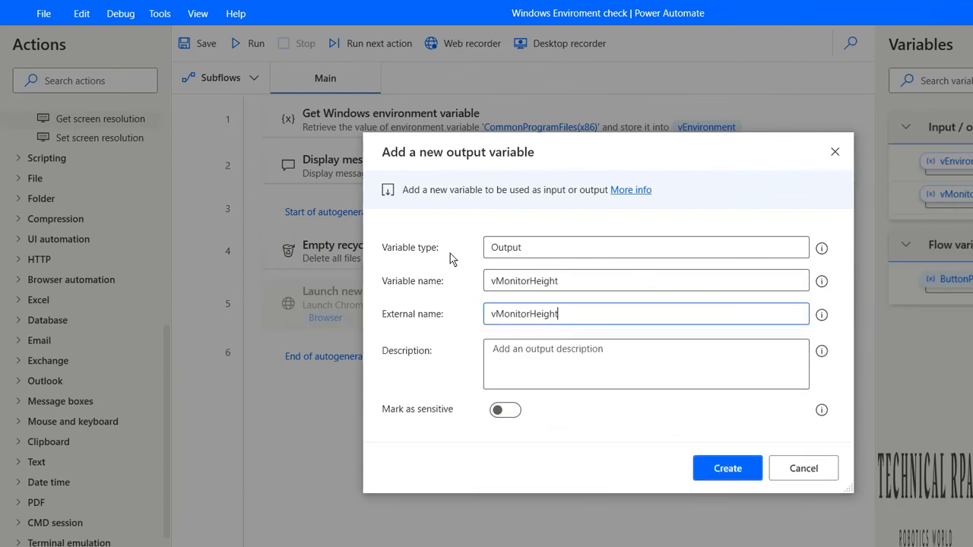
pyautogui.press('Return')
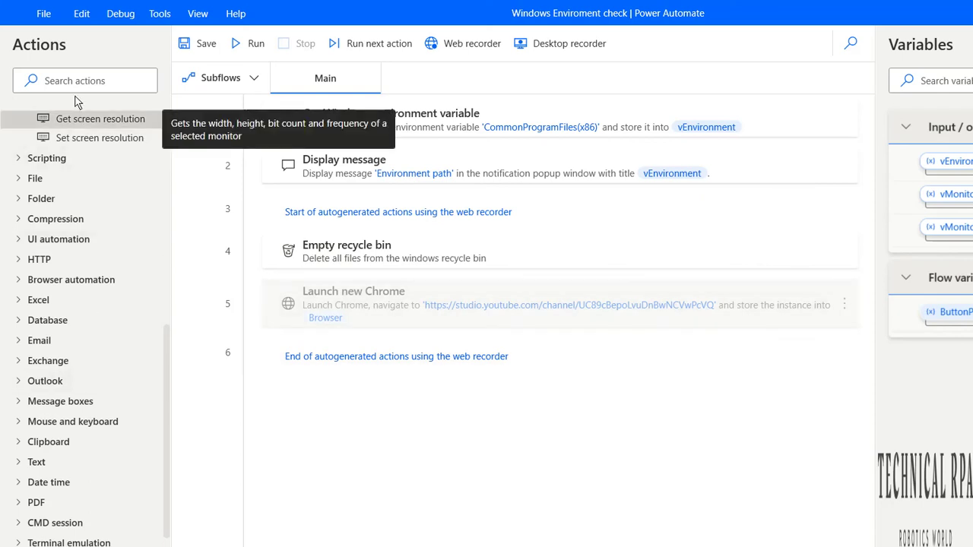
# - Add a Get screen resolution action for monitor number 1 and store the produced width in vMonitorWidth
pyautogui.doubleClick(76, 118)
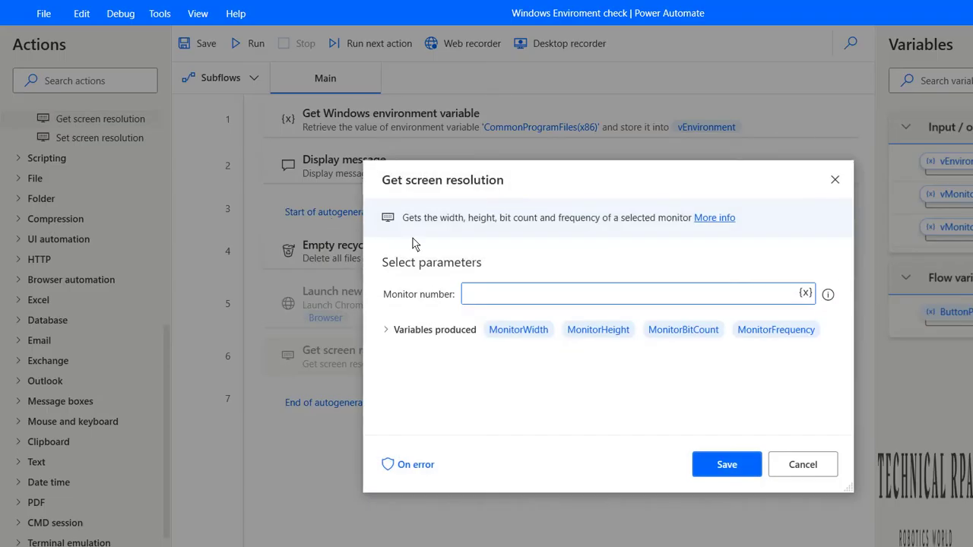
pyautogui.write('1')
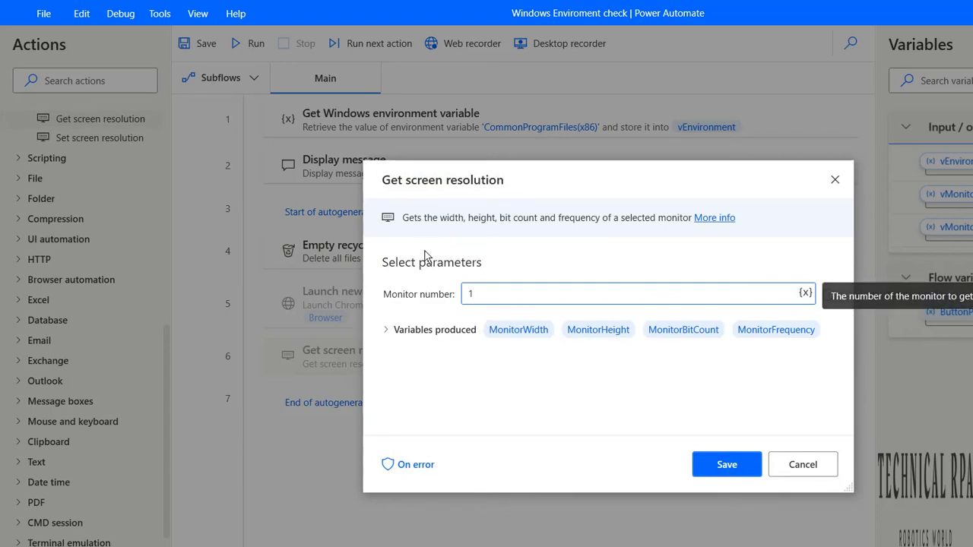
pyautogui.scroll(-2, 422, 264)
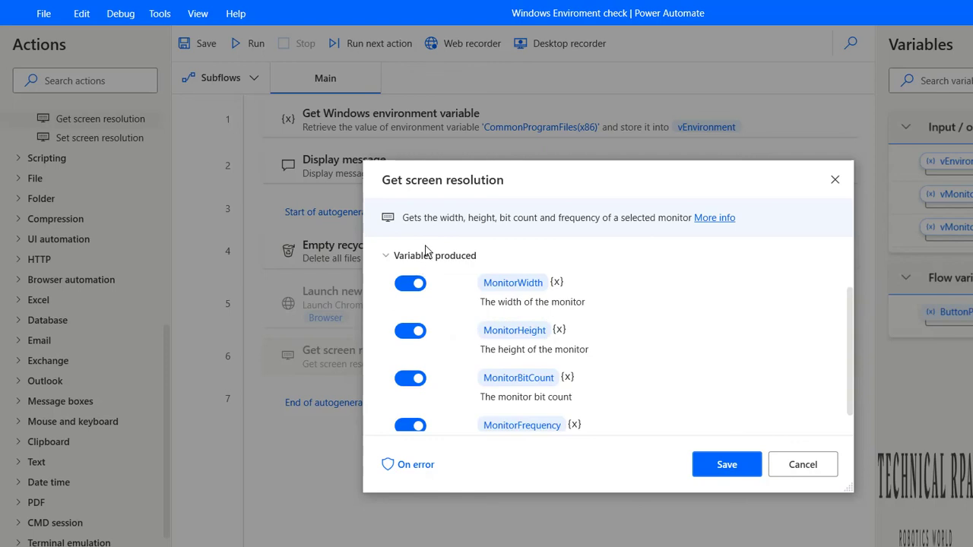
pyautogui.press('Tab')
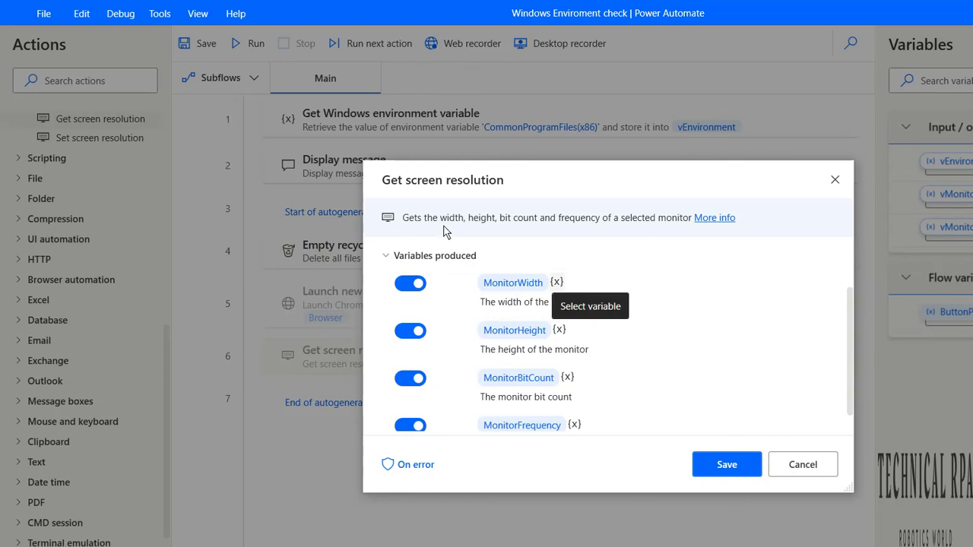
pyautogui.press('Return')
pyautogui.press('Down')
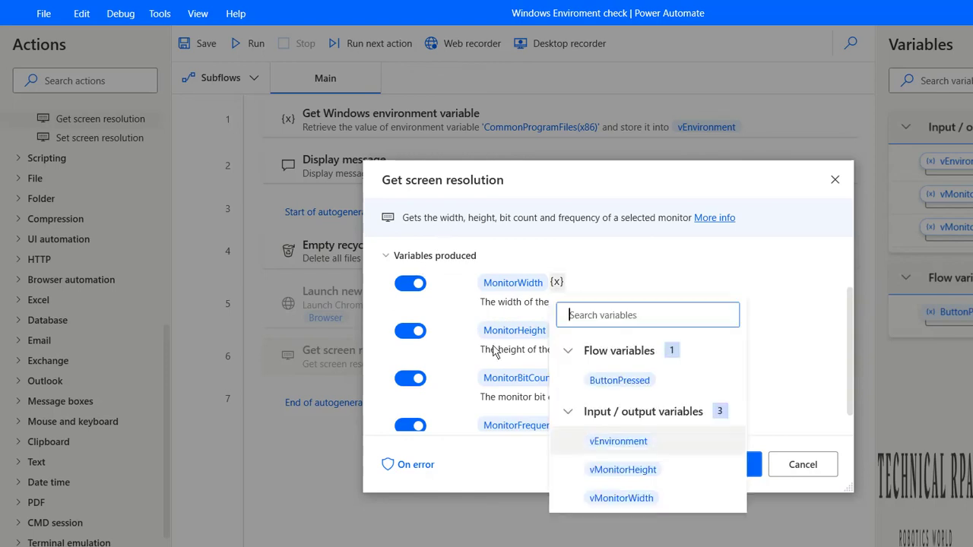
pyautogui.press('Down')
pyautogui.press('Down')
pyautogui.press('Return')
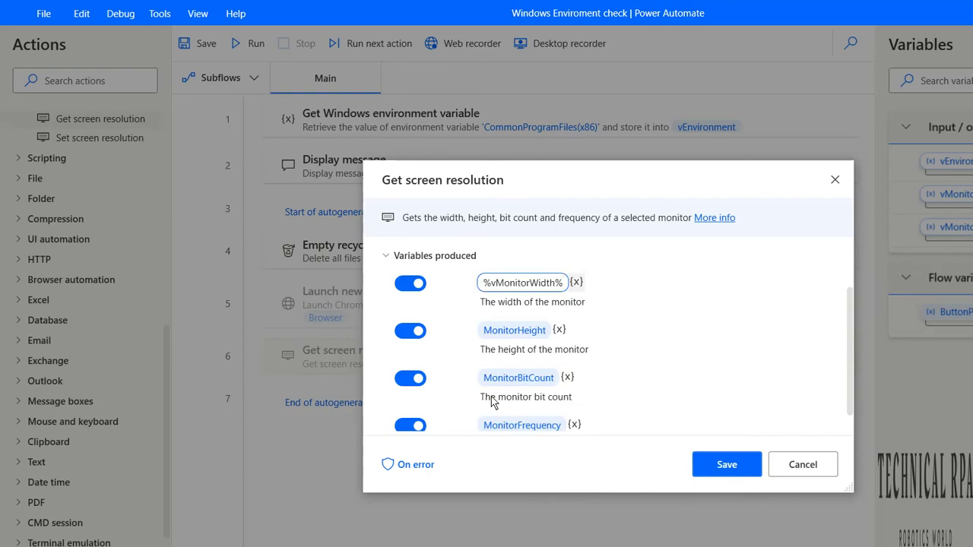
# - Store the produced monitor height in vMonitorHeight and save the Get screen resolution action
pyautogui.press('Tab')
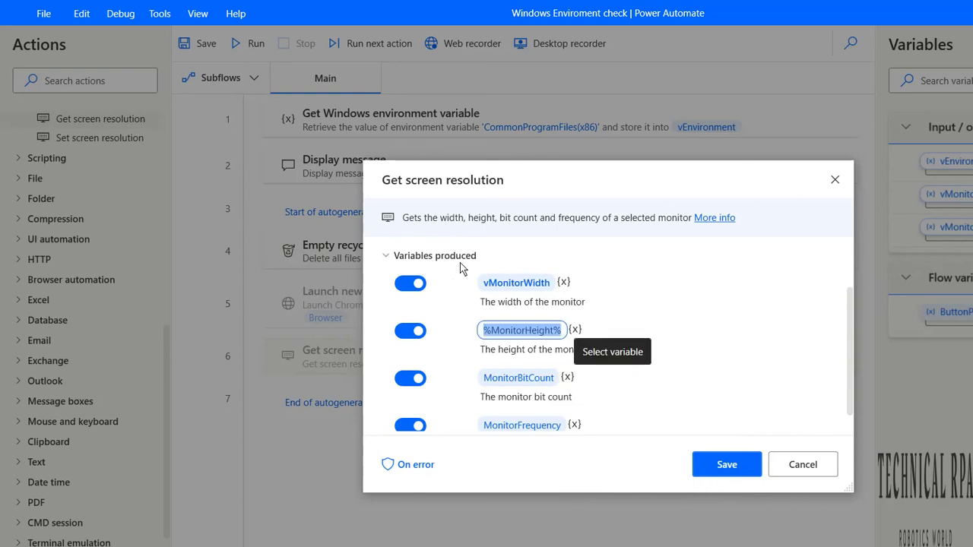
pyautogui.press('Right')
pyautogui.press('Left')
pyautogui.press('Left')
pyautogui.press('Left')
pyautogui.press('Left')
pyautogui.press('Left')
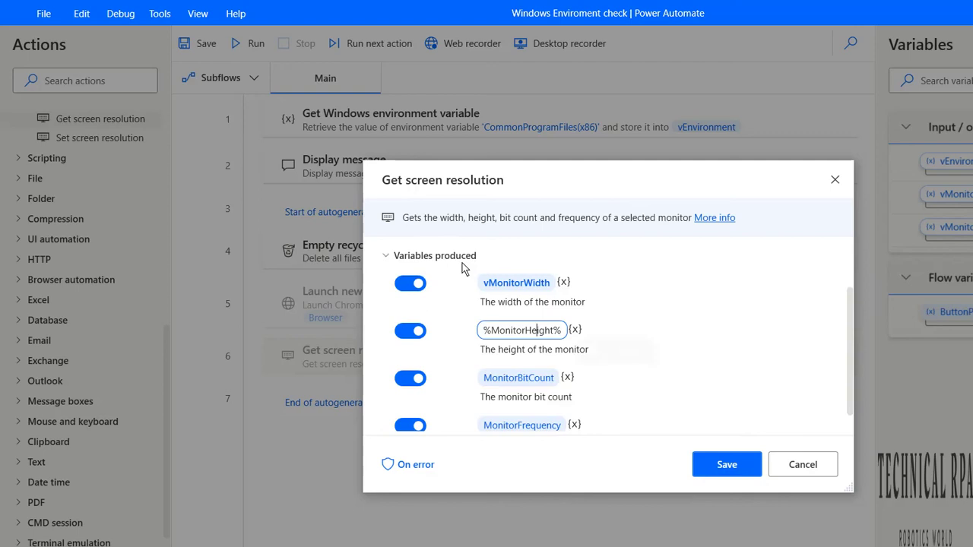
pyautogui.press('Return')
pyautogui.click(559, 330)
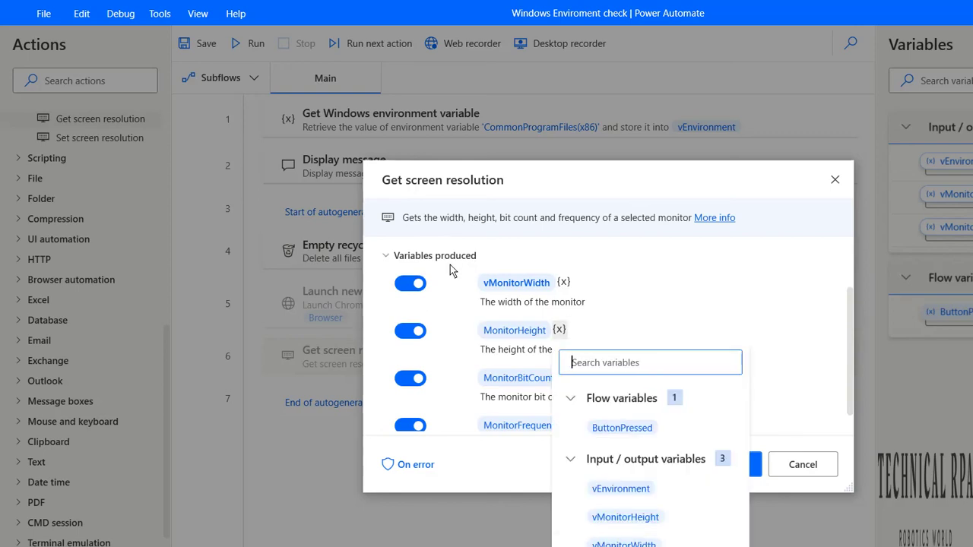
pyautogui.press('Up')
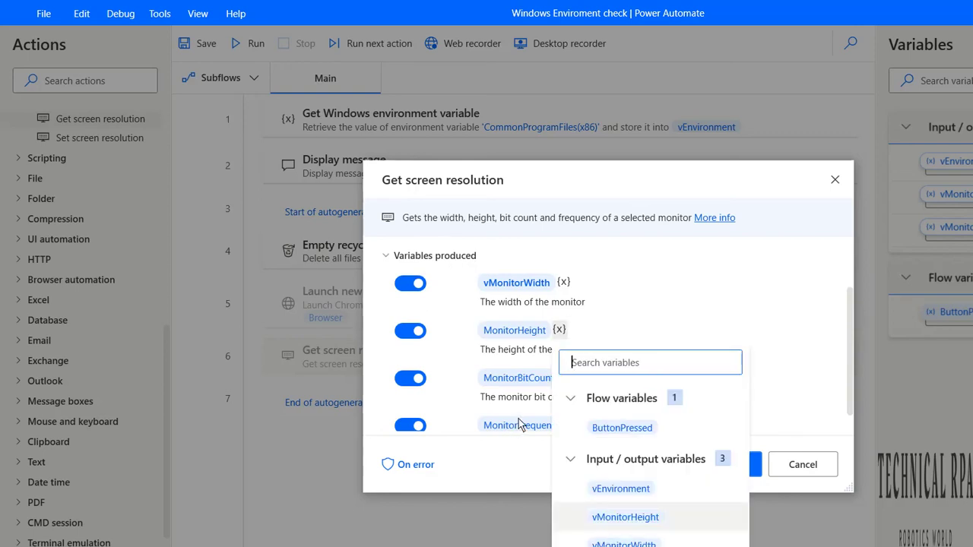
pyautogui.press('Return')
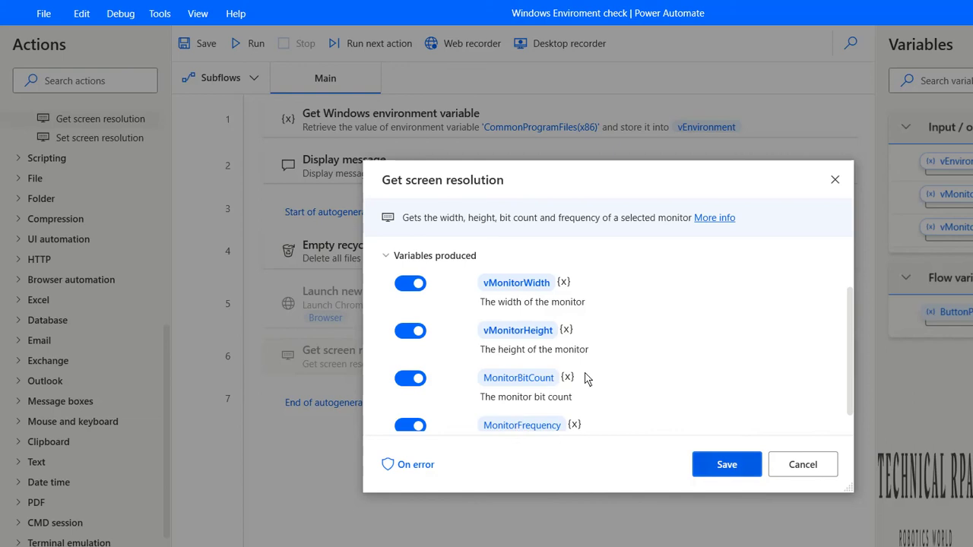
pyautogui.press('Return')
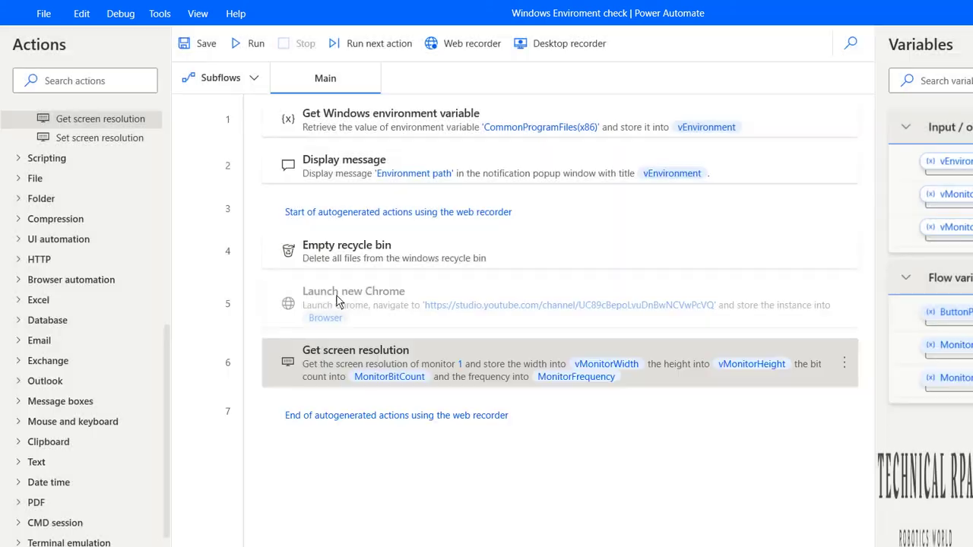
# - Search the actions for "mess", add a Display message action after Get screen resolution, and insert %vMonitorWidth% as its message box title
pyautogui.click(62, 75)
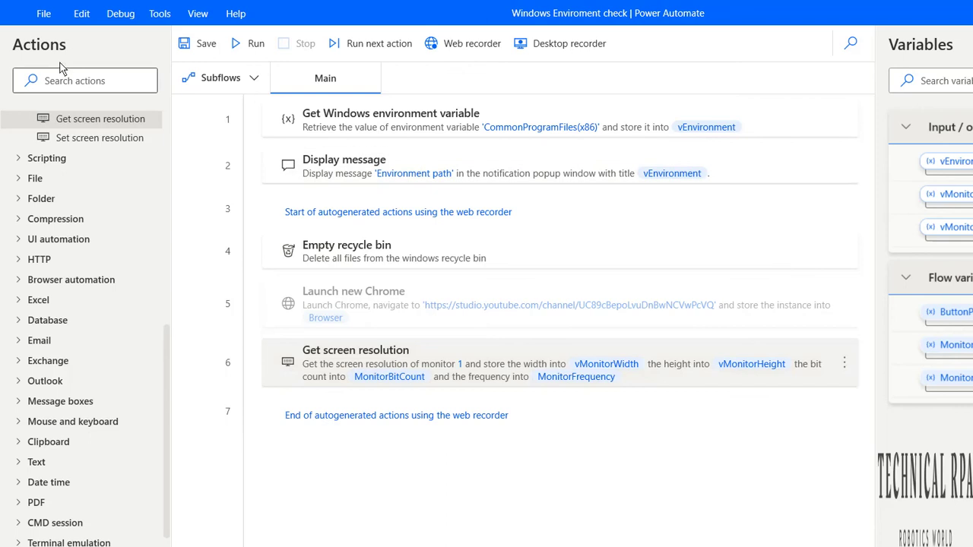
pyautogui.write('m')
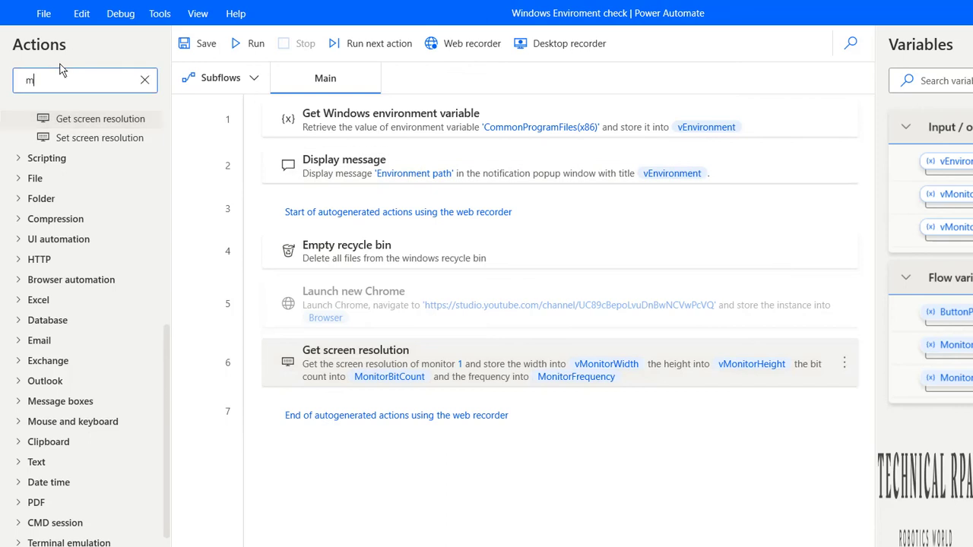
pyautogui.write('ess')
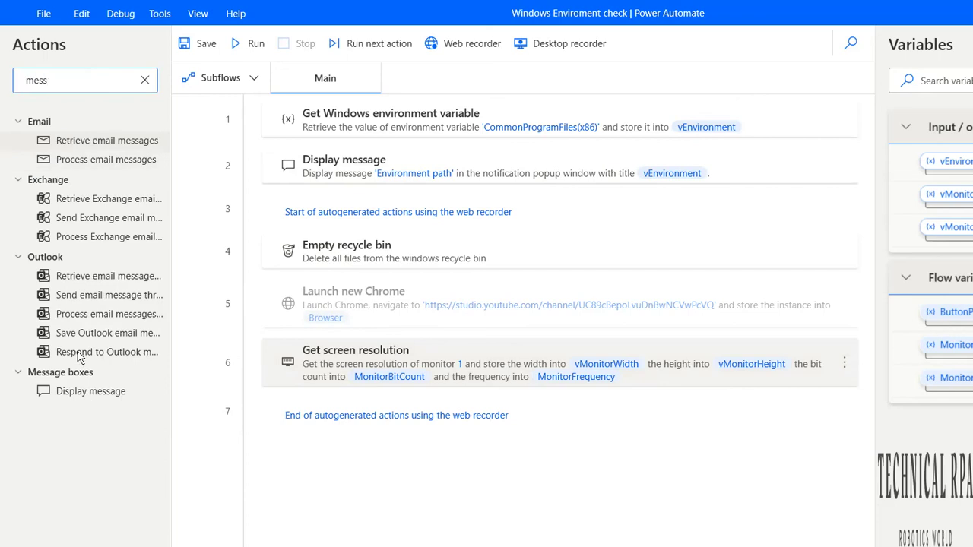
pyautogui.press('Tab')
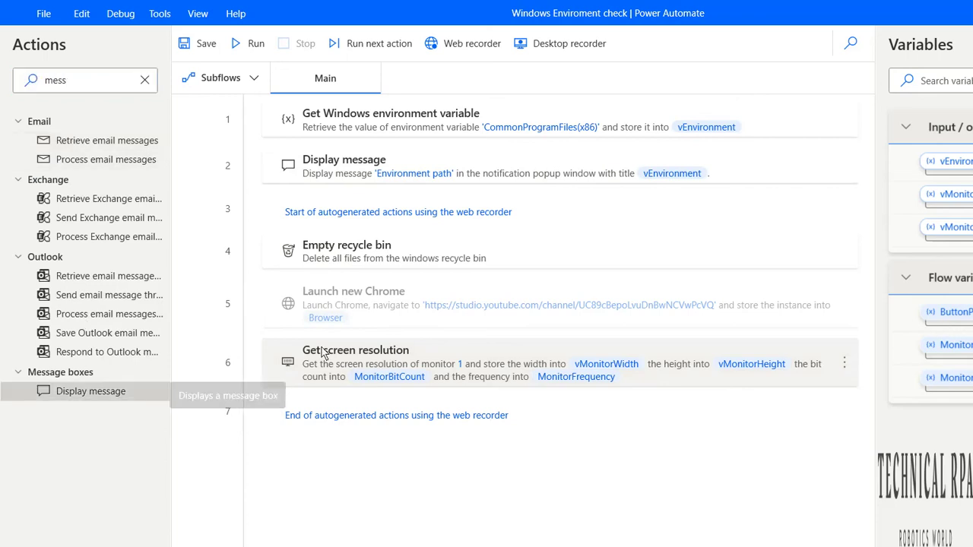
pyautogui.press('Return')
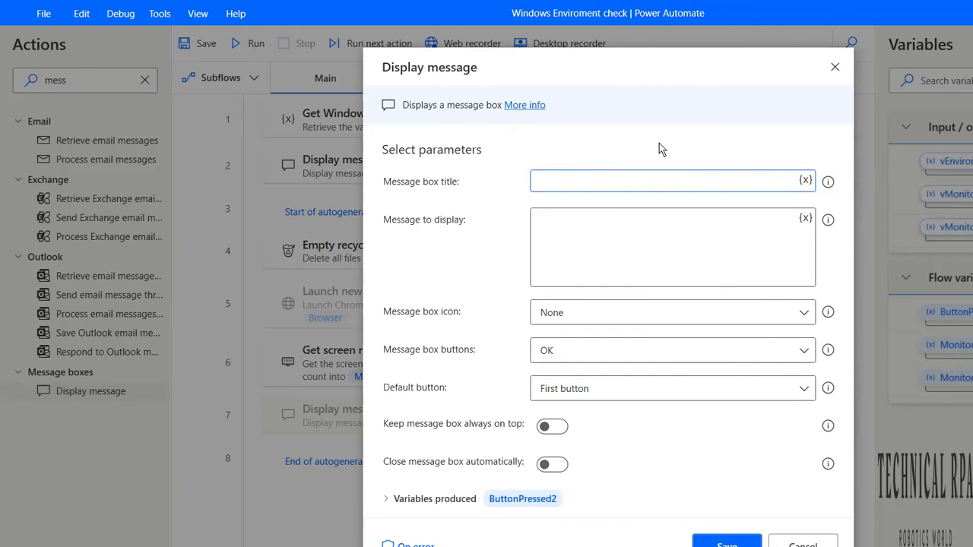
pyautogui.hotkey('ctrl', 'space')
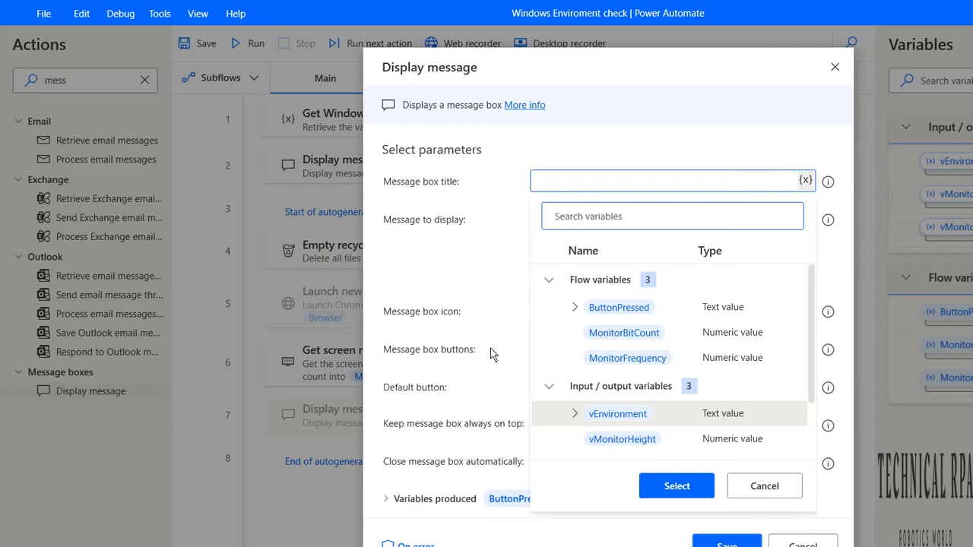
pyautogui.press('Down')
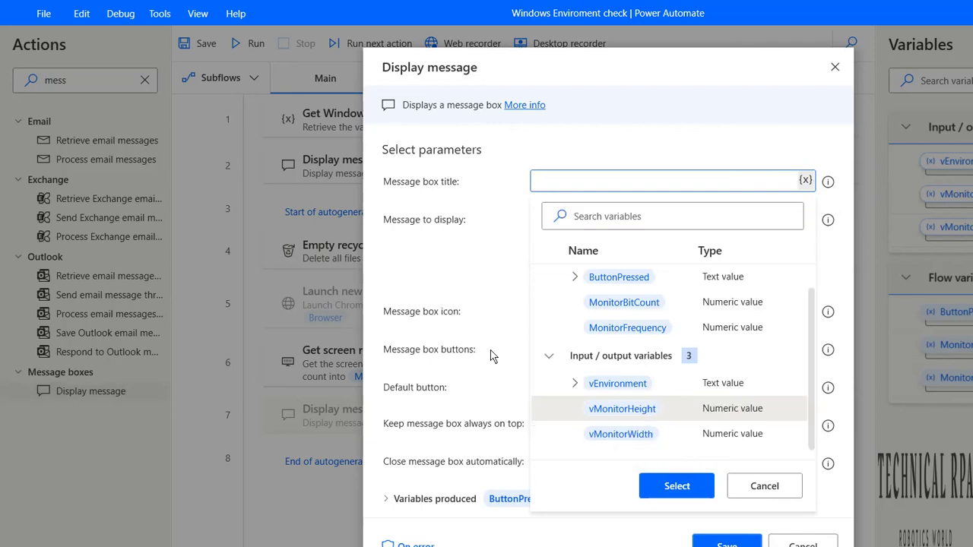
pyautogui.press('Down')
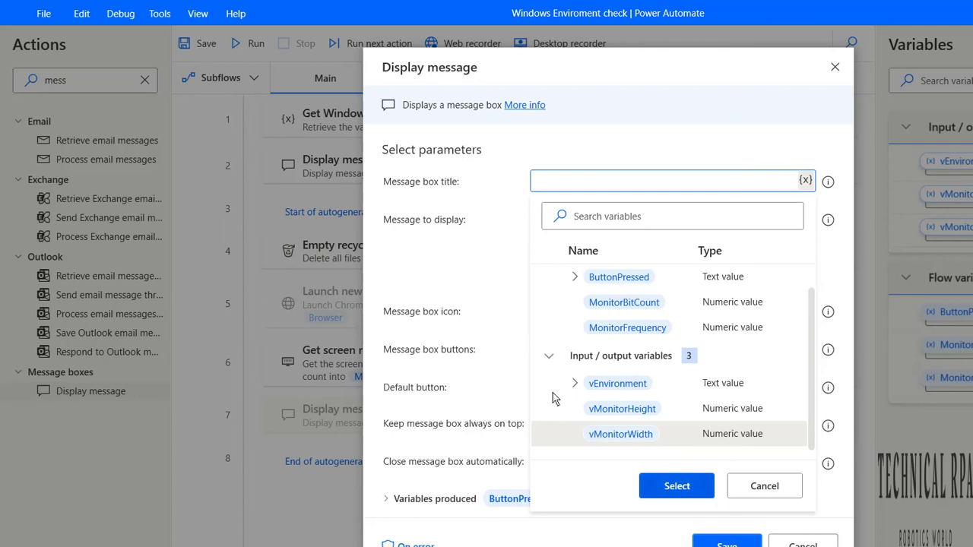
pyautogui.press('Return')
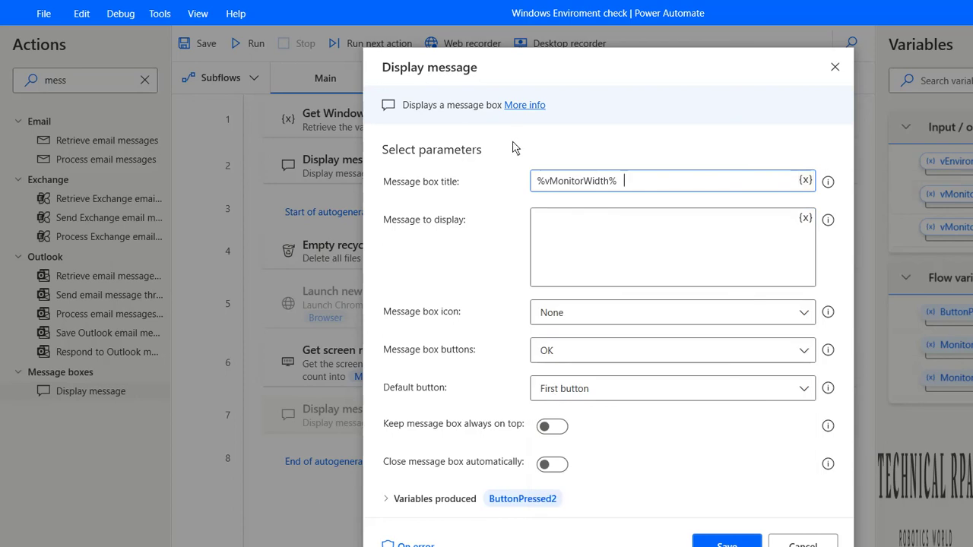
# - Append a comma and %vMonitorHeight% to the message box title, leave the message text empty, and save the action
pyautogui.press('Tab')
pyautogui.press('Return')
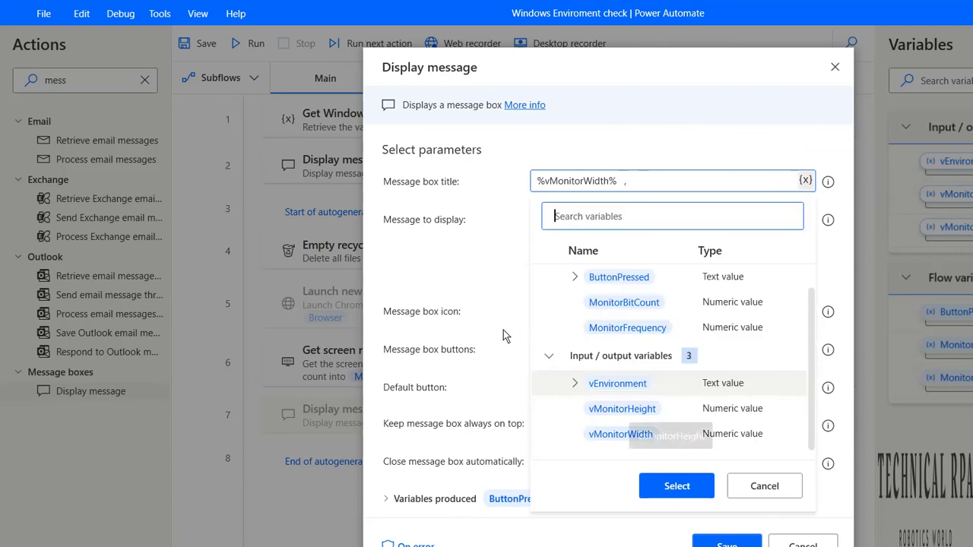
pyautogui.press('Down')
pyautogui.press('Return')
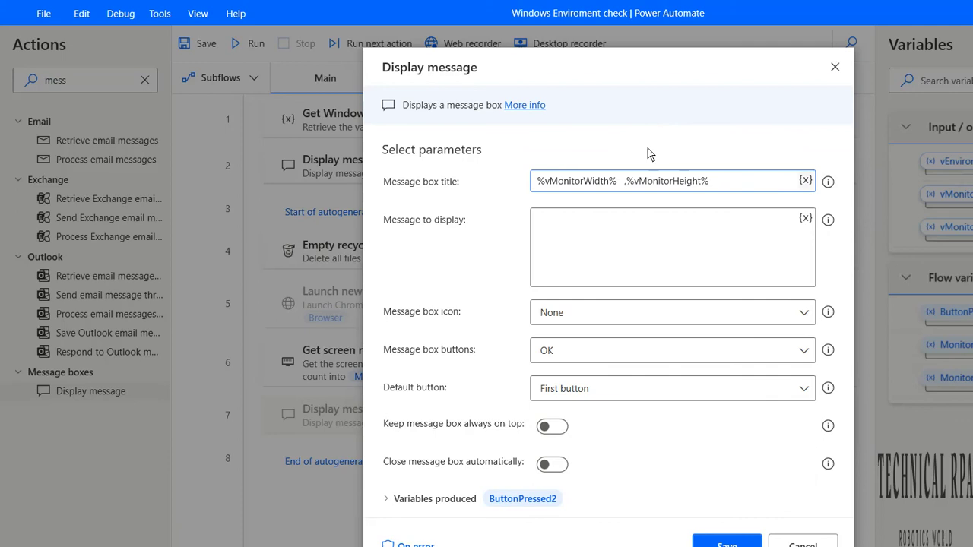
pyautogui.press('Tab')
pyautogui.press('Return')
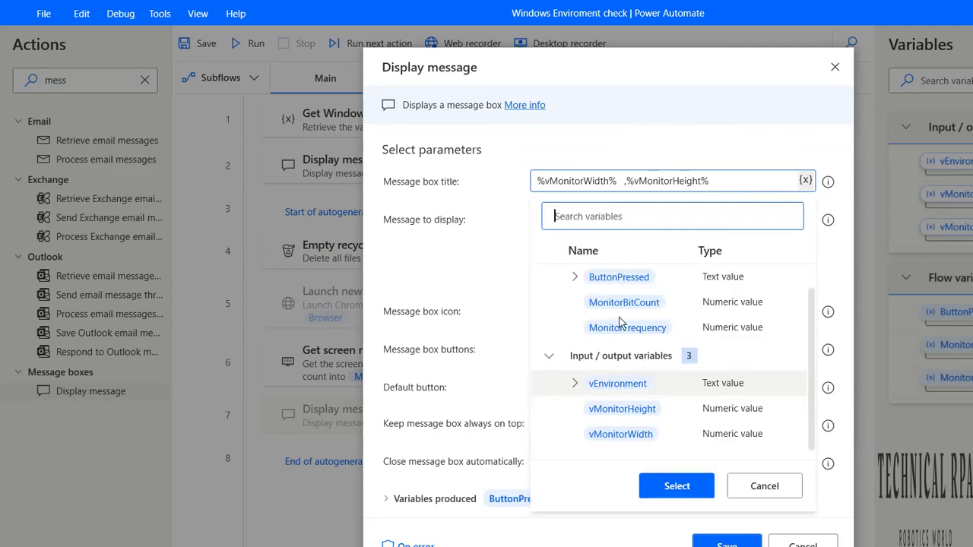
pyautogui.click(548, 106)
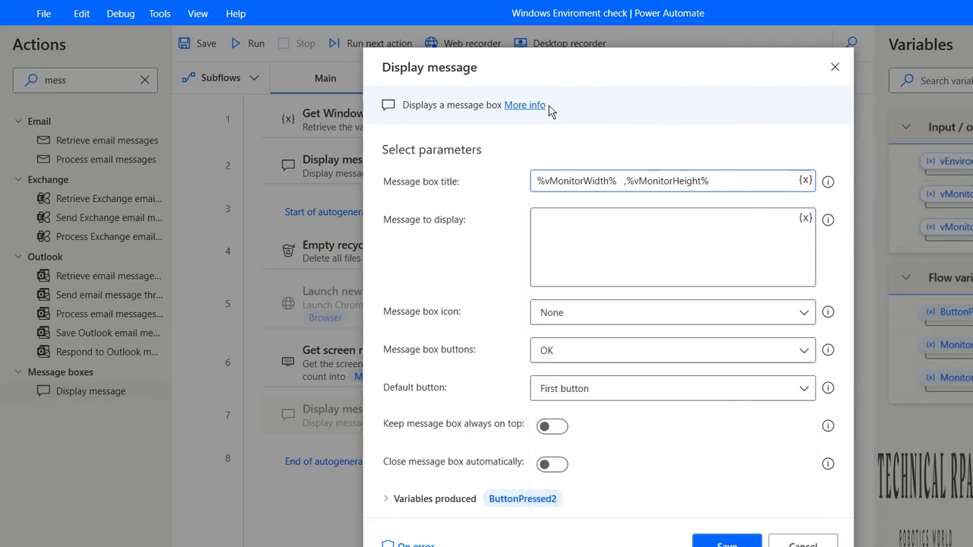
pyautogui.press('Tab')
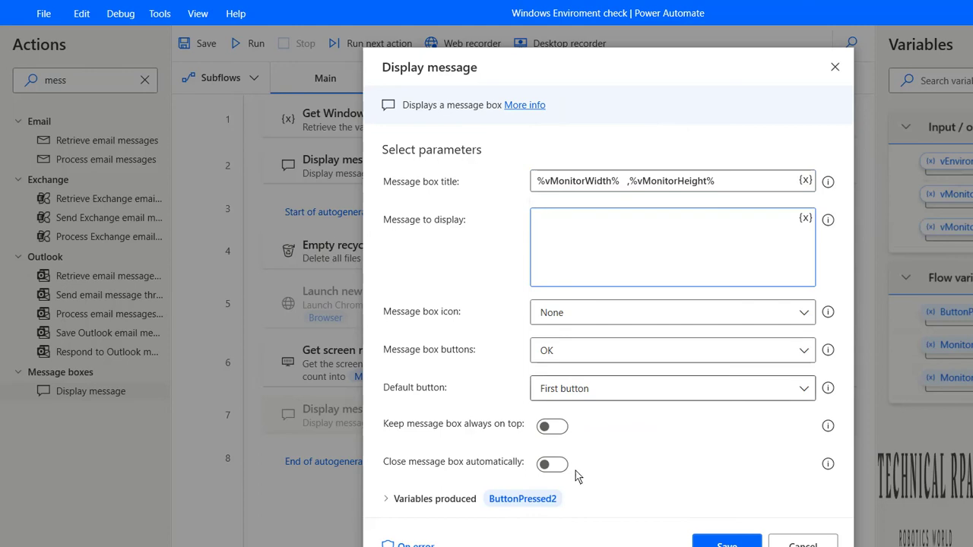
pyautogui.press('Return')
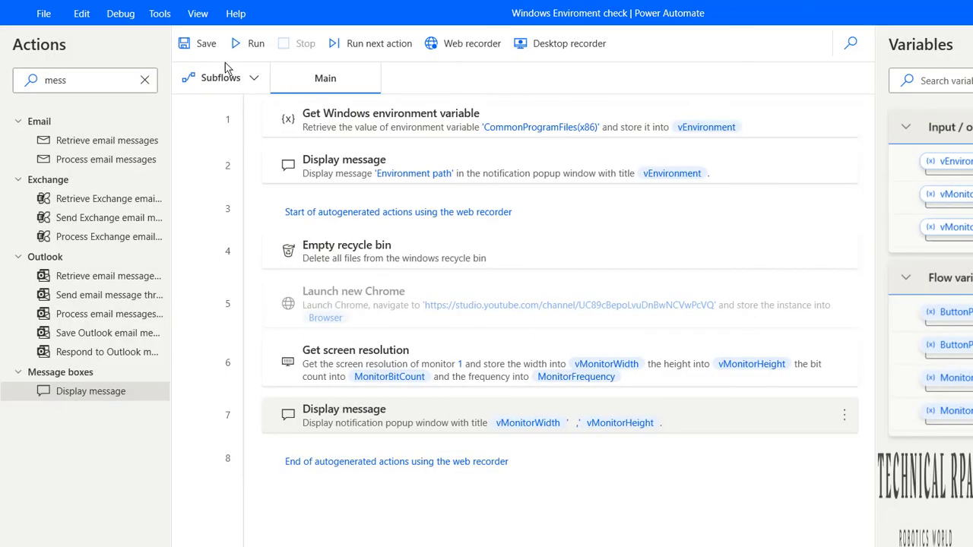
# - Try to save the Windows Enviroment check flow, dismiss the error dialog, and run the flow
pyautogui.click(194, 36)
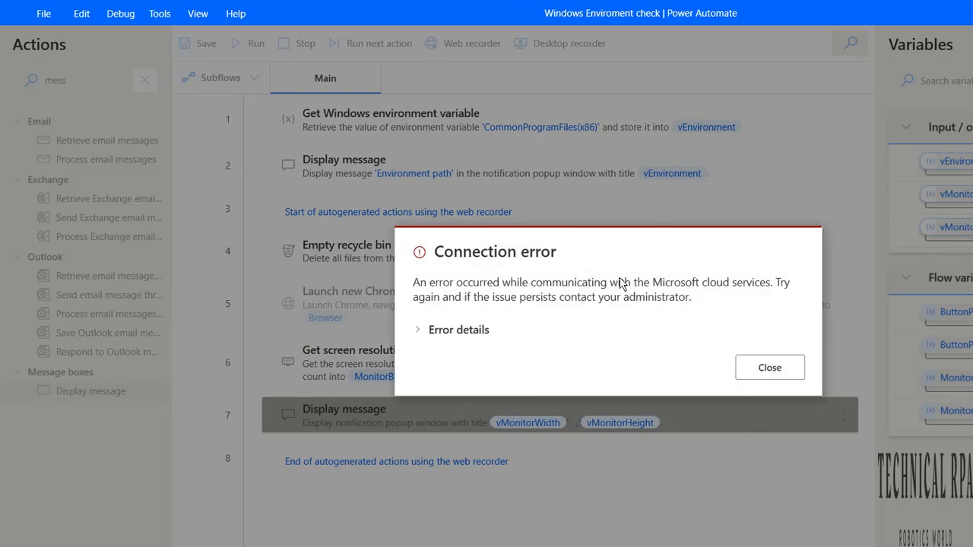
pyautogui.press('Escape')
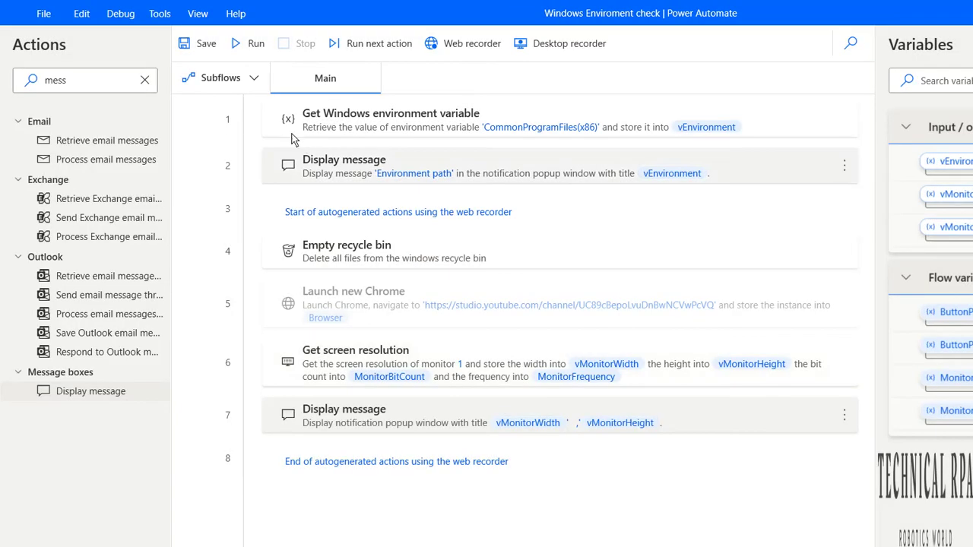
pyautogui.click(242, 44)
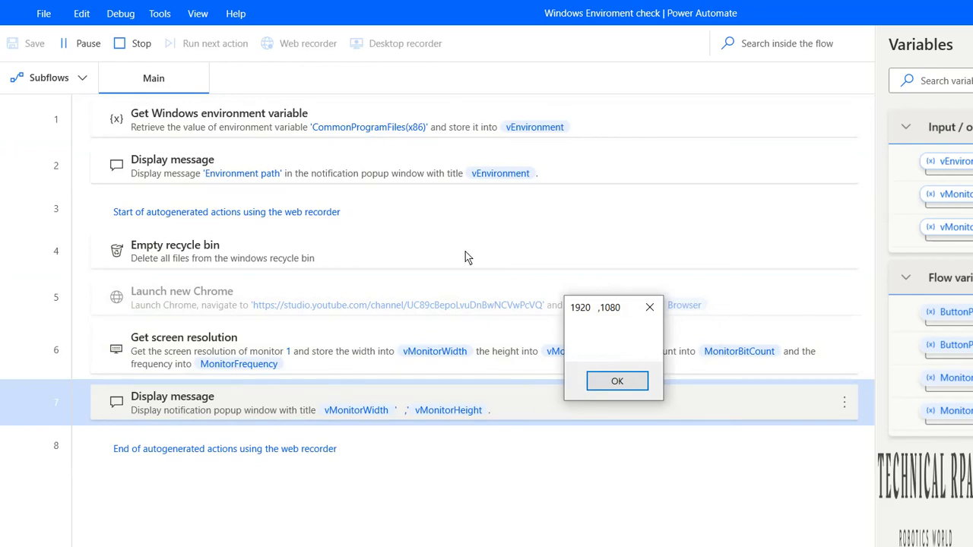
# - Compare the resolution in the message box with the display resolution in Windows Settings, and dismiss the message box
pyautogui.click(544, 542)
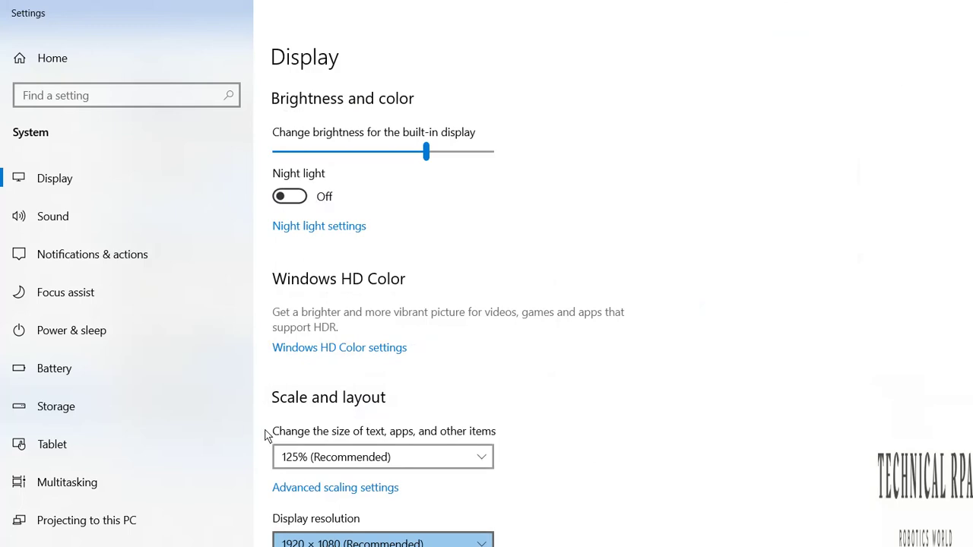
pyautogui.click(964, 10)
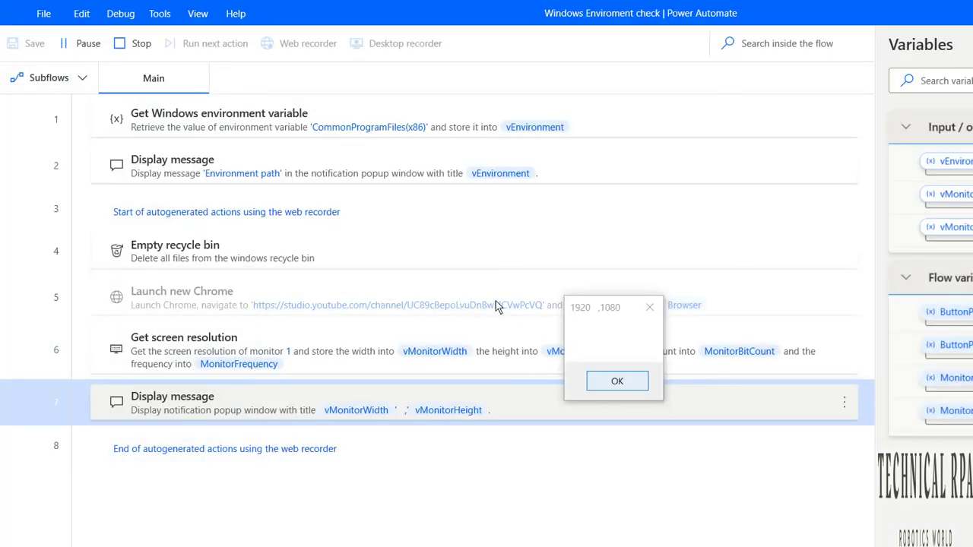
pyautogui.press('Return')
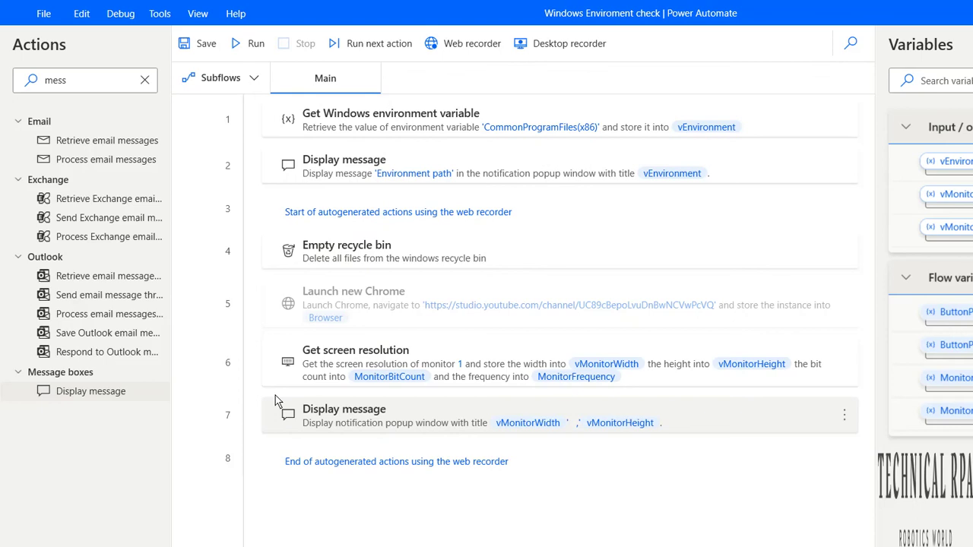
# - Replace the current action search with "set resolution", and clear the search to restore the full action list
pyautogui.click(118, 70)
pyautogui.click(145, 79)
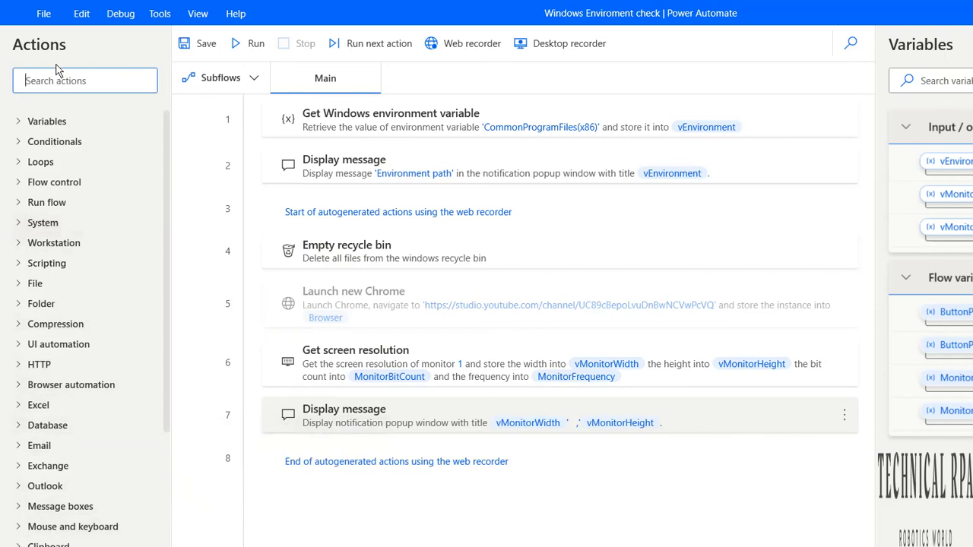
pyautogui.write('set')
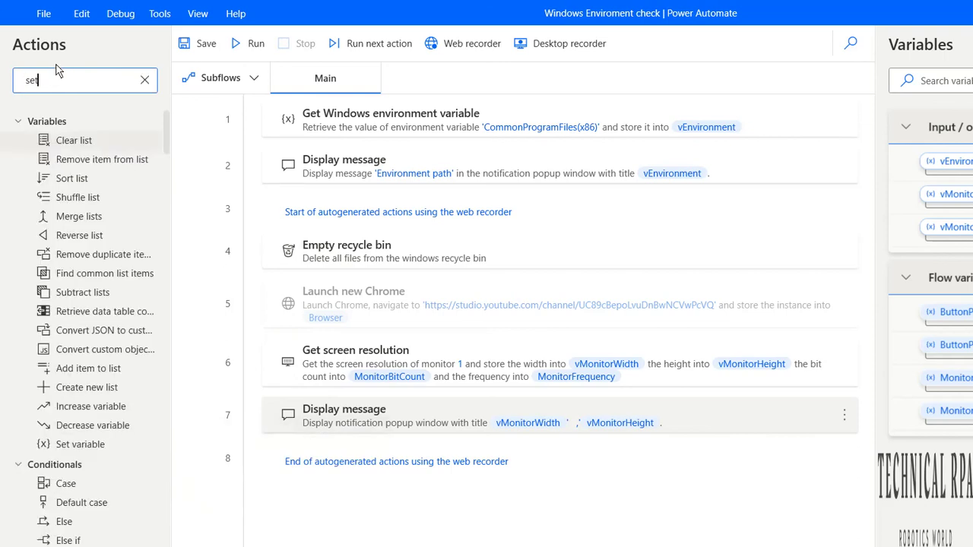
pyautogui.write(' res')
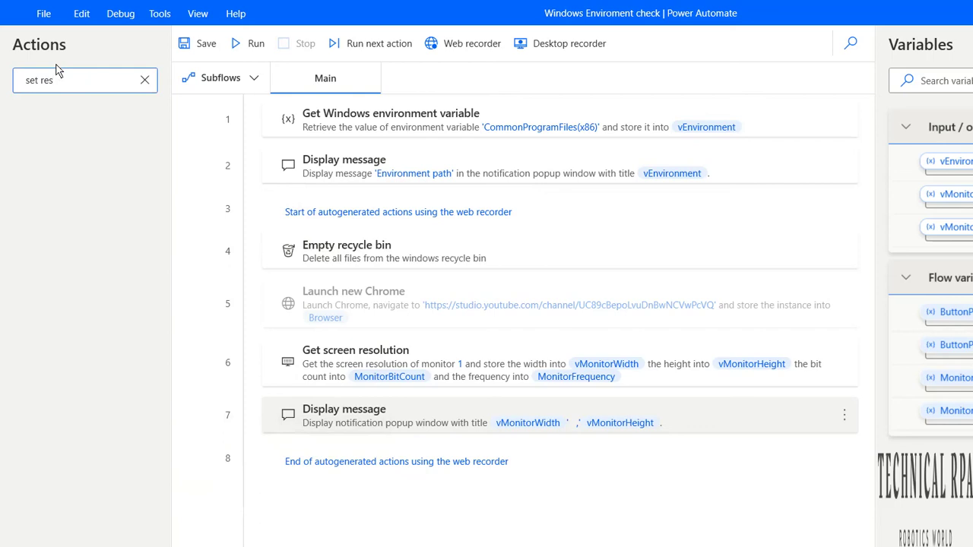
pyautogui.write('lution')
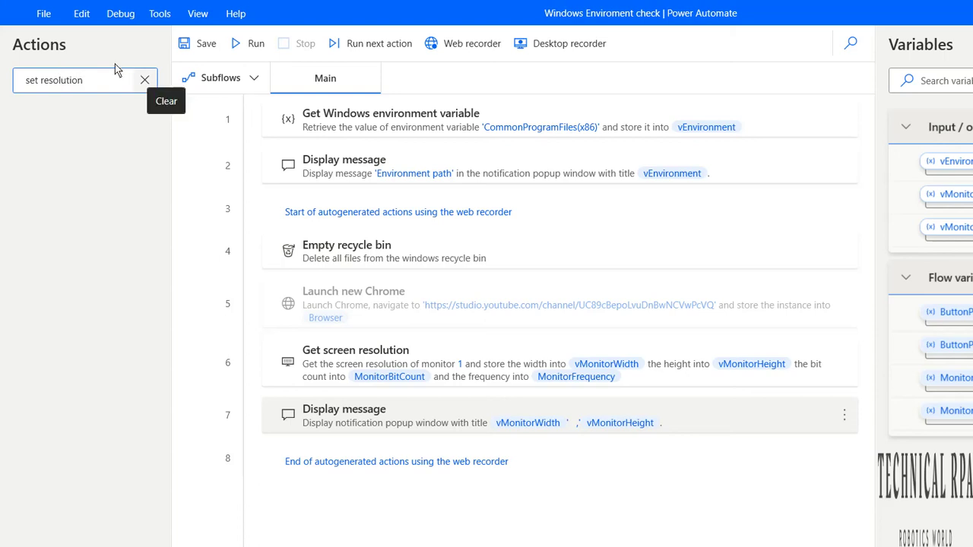
pyautogui.click(144, 79)
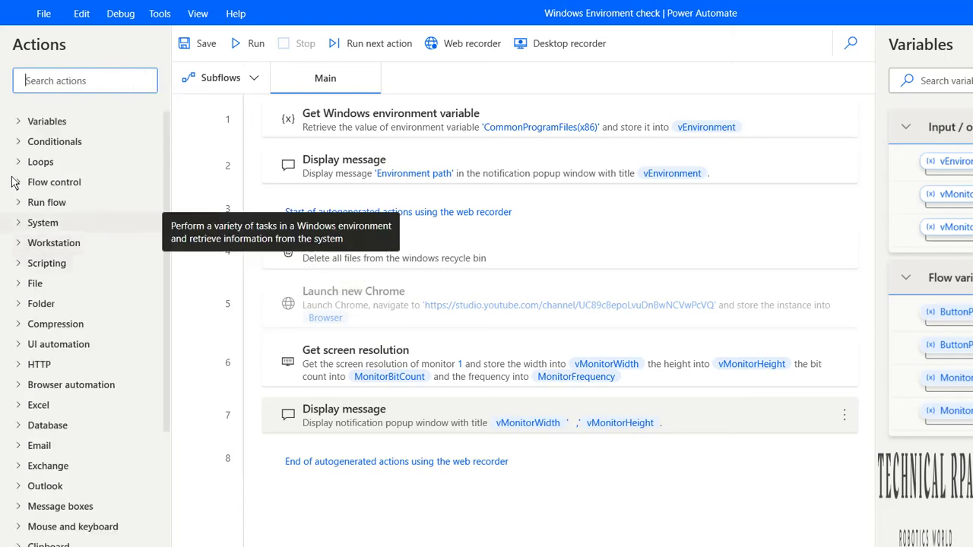
# - Try to add a Workstation Set screen resolution action for monitor number 1 after the second Display message, and cancel it
pyautogui.click(18, 243)
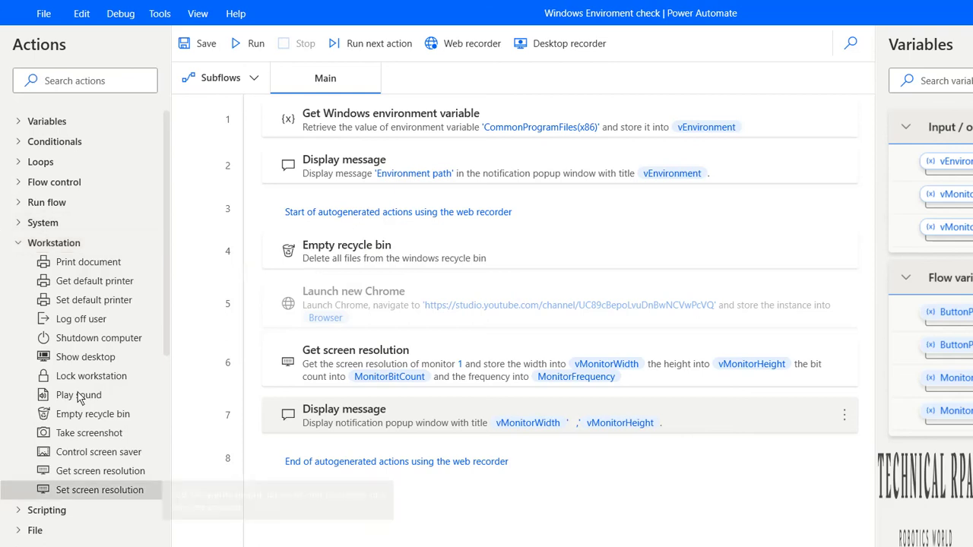
pyautogui.moveTo(243, 412); pyautogui.dragTo(250, 437)
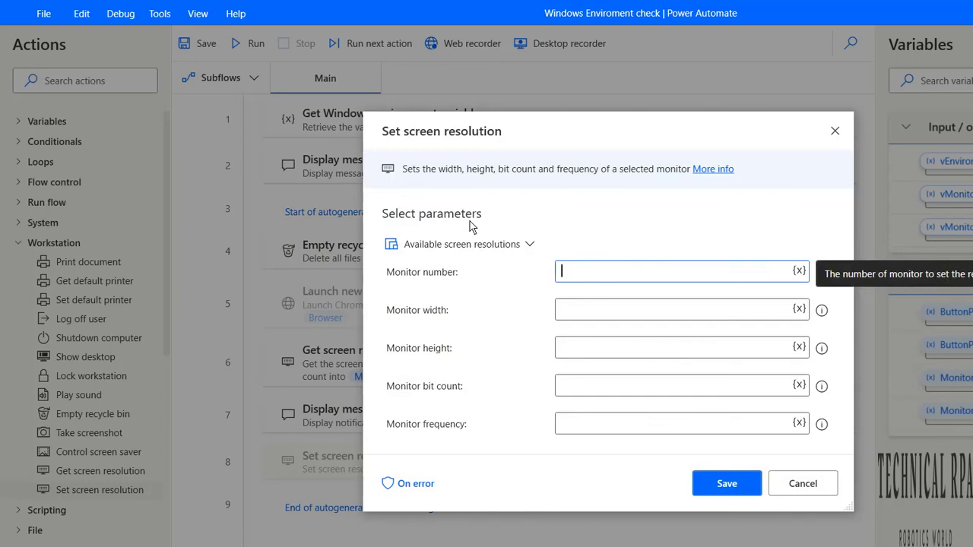
pyautogui.write('1')
pyautogui.press('Tab')
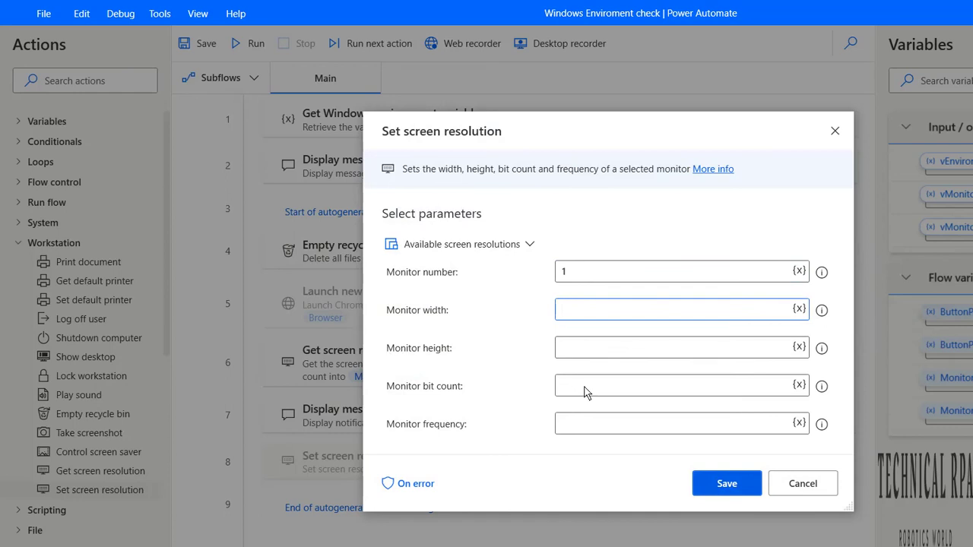
pyautogui.press('Tab')
pyautogui.press('Tab')
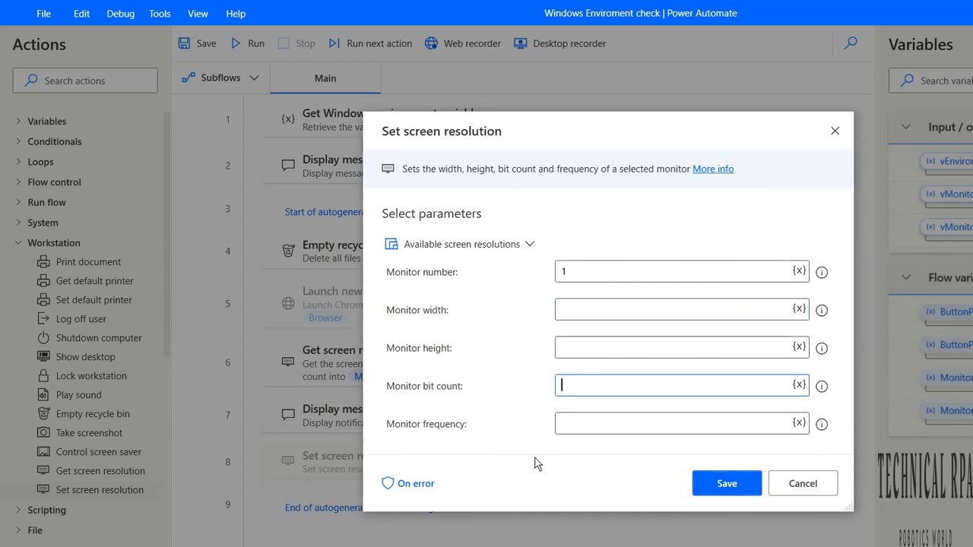
pyautogui.press('Escape')
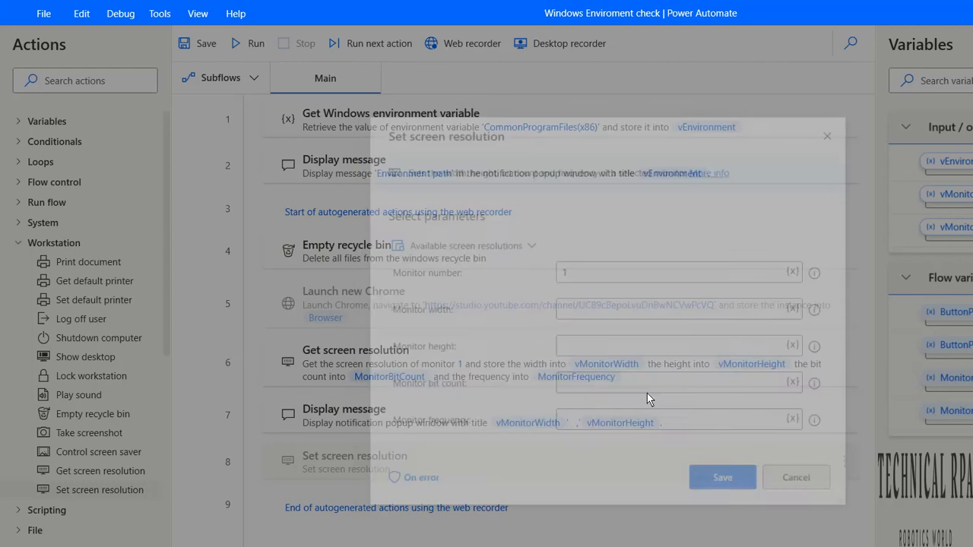
pyautogui.moveTo(512, 539)
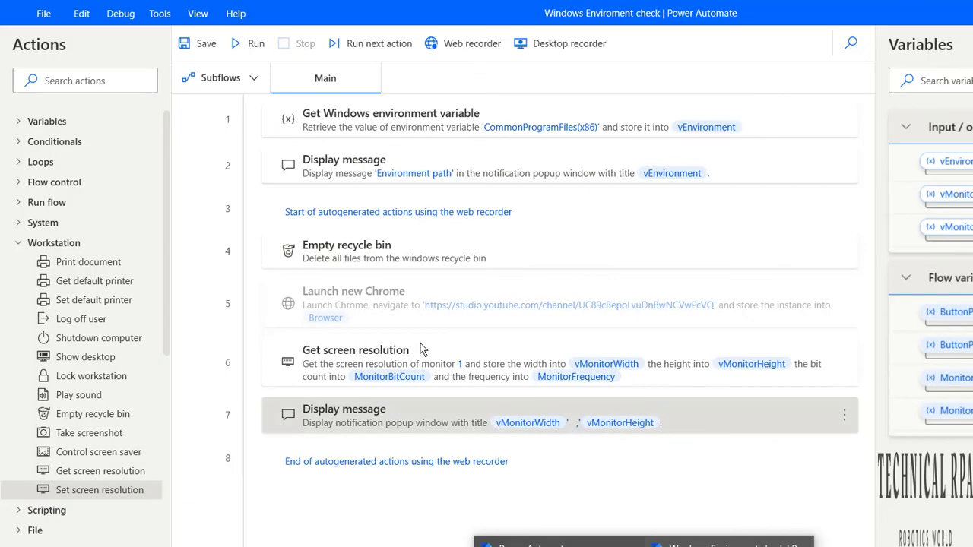